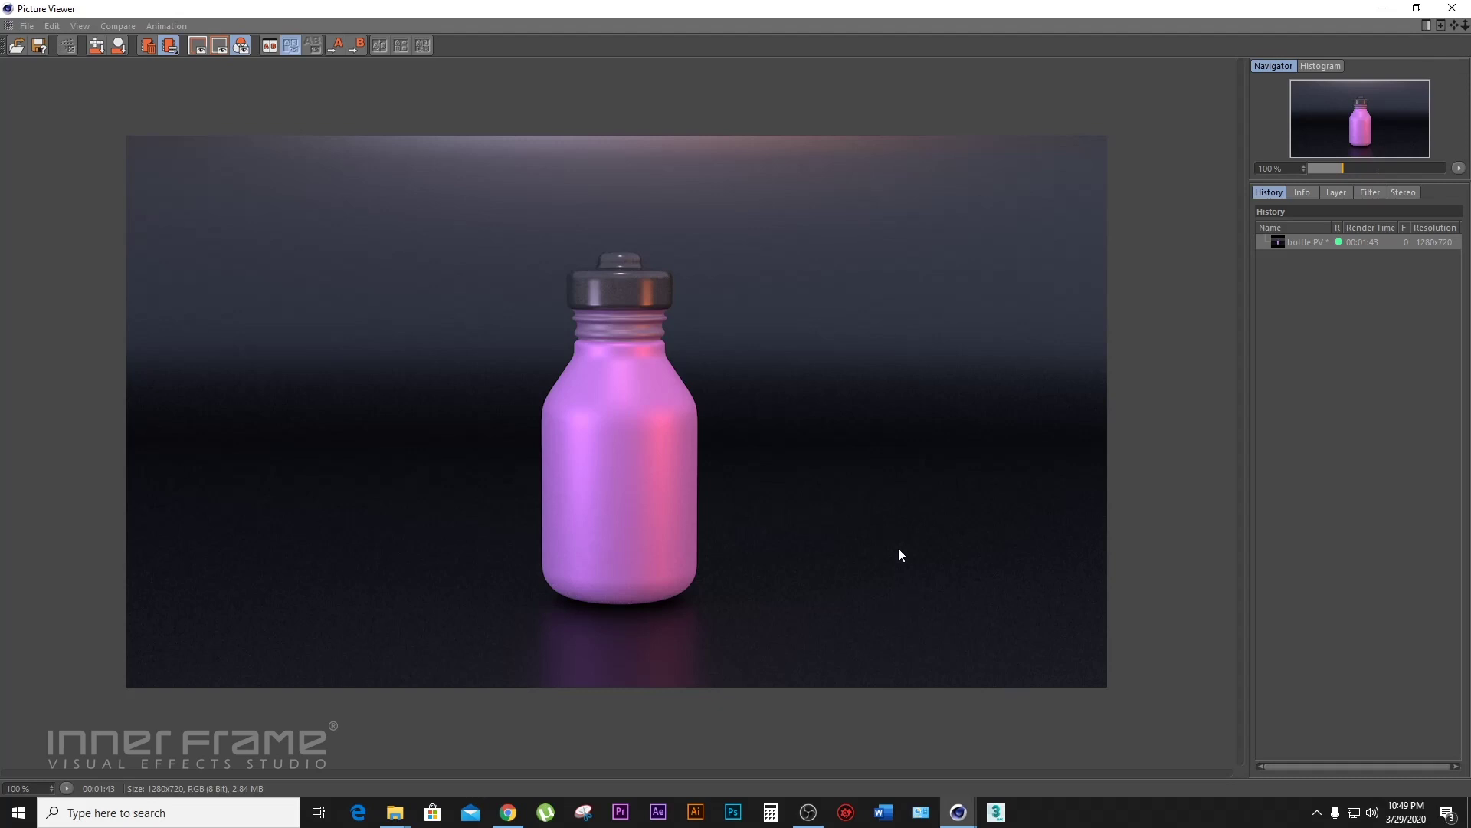
- Close the finished render and remove the Global Illumination effect from the render settings
{"action": "left_click", "coordinate": [1451, 8]}
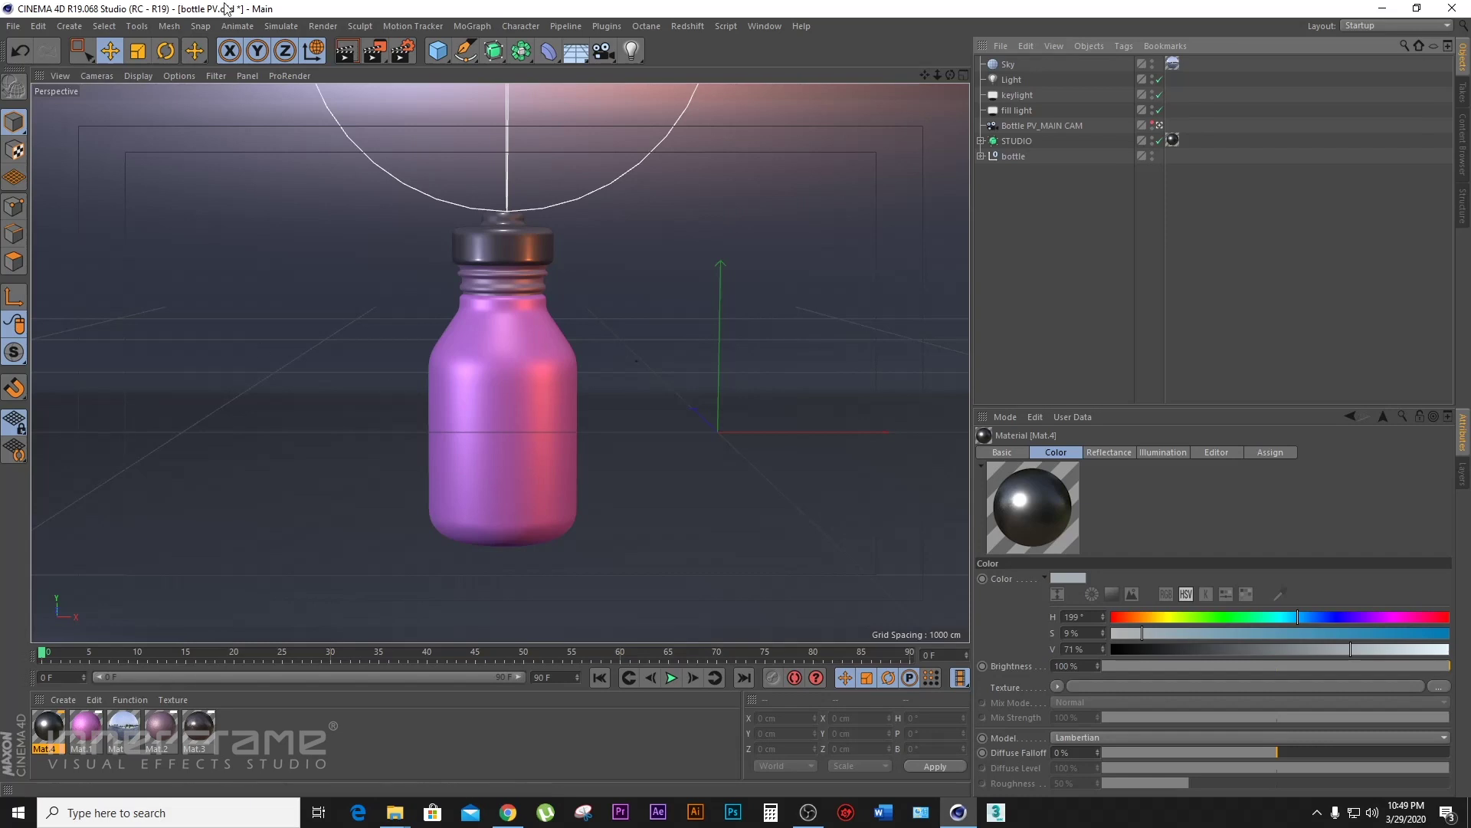
{"action": "left_click", "coordinate": [403, 52]}
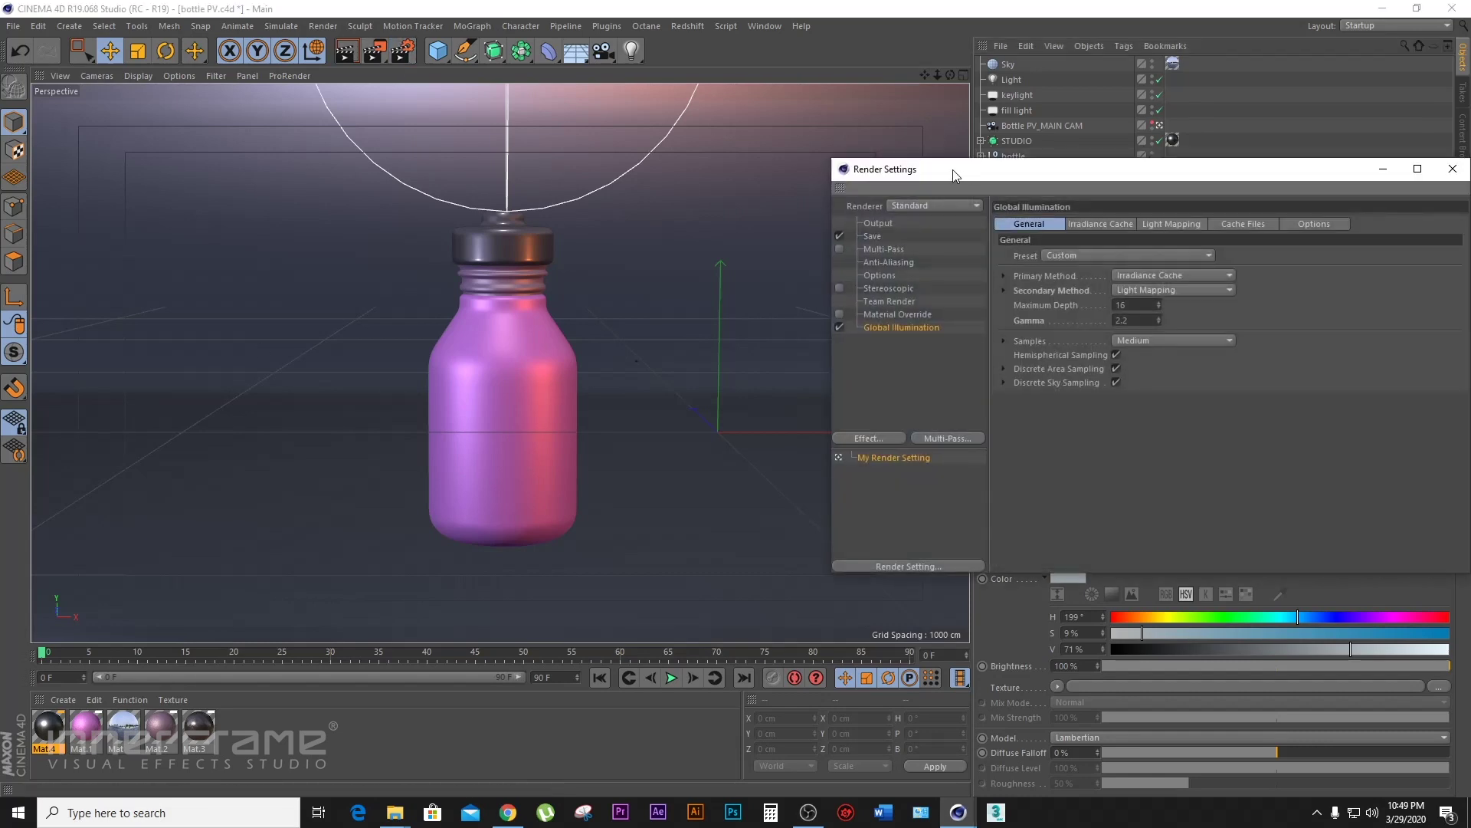
{"action": "left_click_drag", "start_coordinate": [953, 168], "coordinate": [709, 98]}
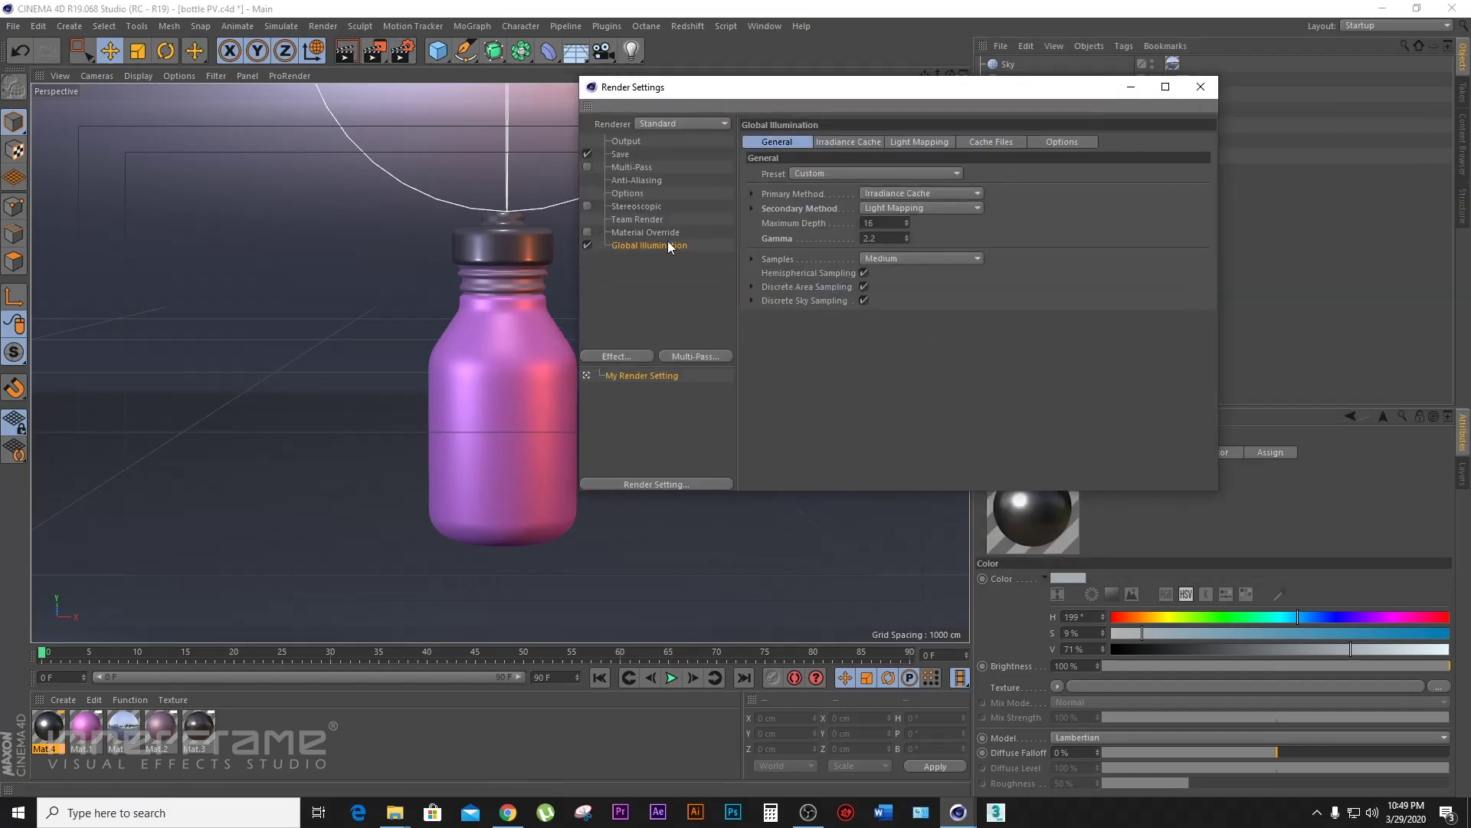
{"action": "key", "text": "Delete"}
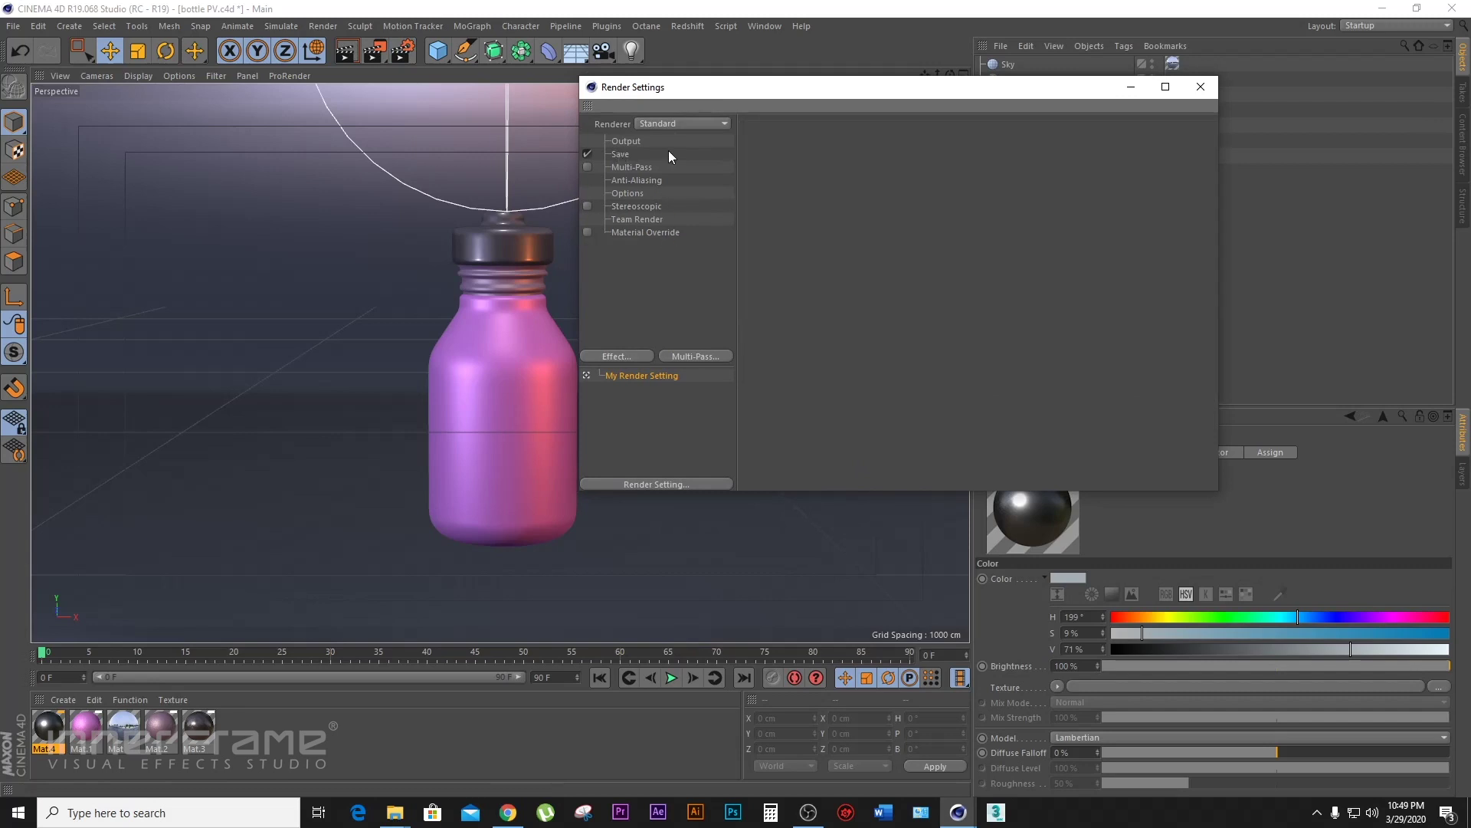
{"action": "left_click", "coordinate": [1200, 87]}
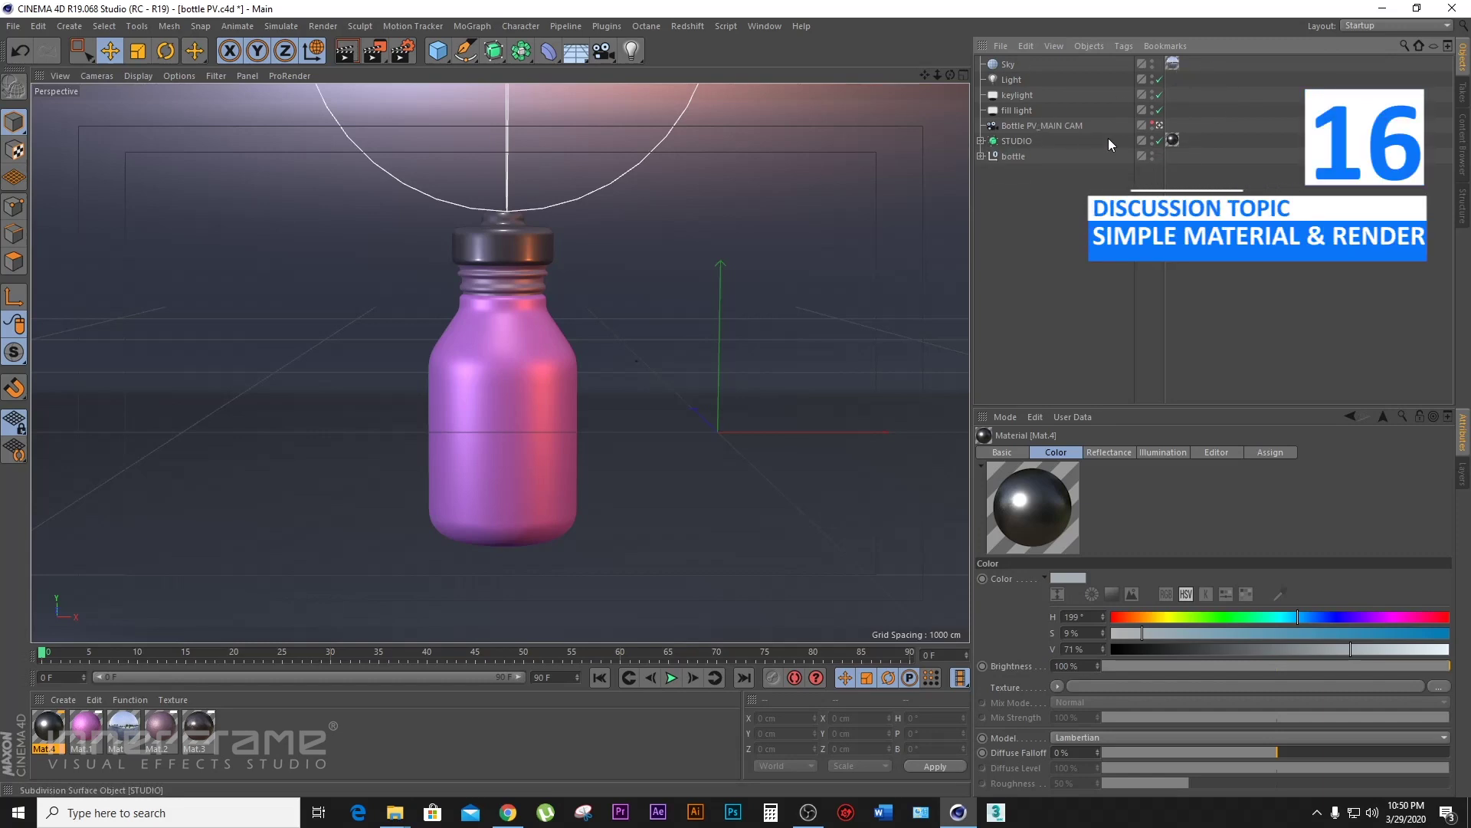
- Delete the material tags from the STUDIO object and from the bottle's neck, cap and body
{"action": "left_click", "coordinate": [1172, 141]}
{"action": "left_click", "coordinate": [1166, 138]}
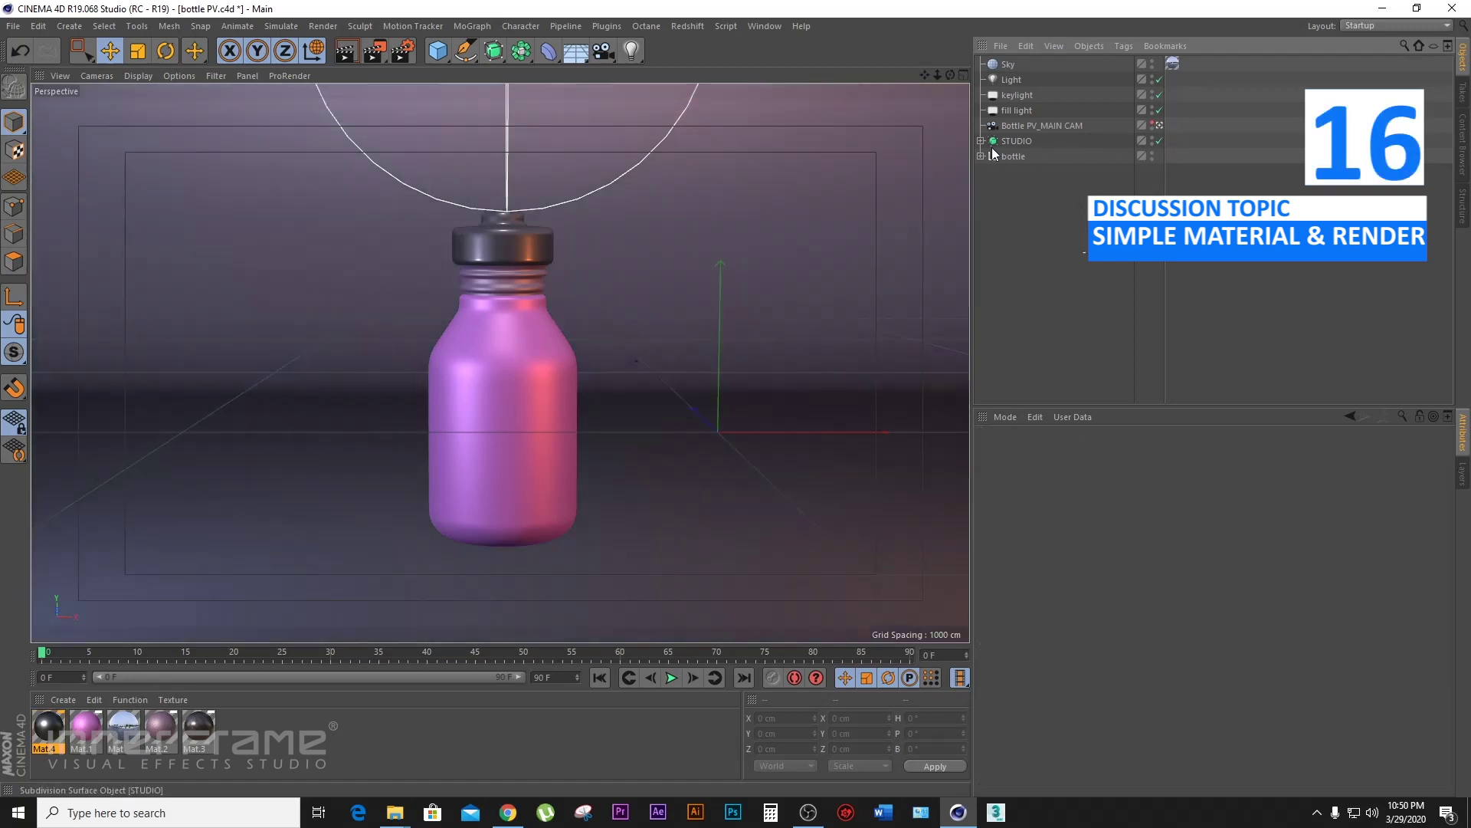
{"action": "left_click", "coordinate": [981, 156]}
{"action": "key", "text": "Delete"}
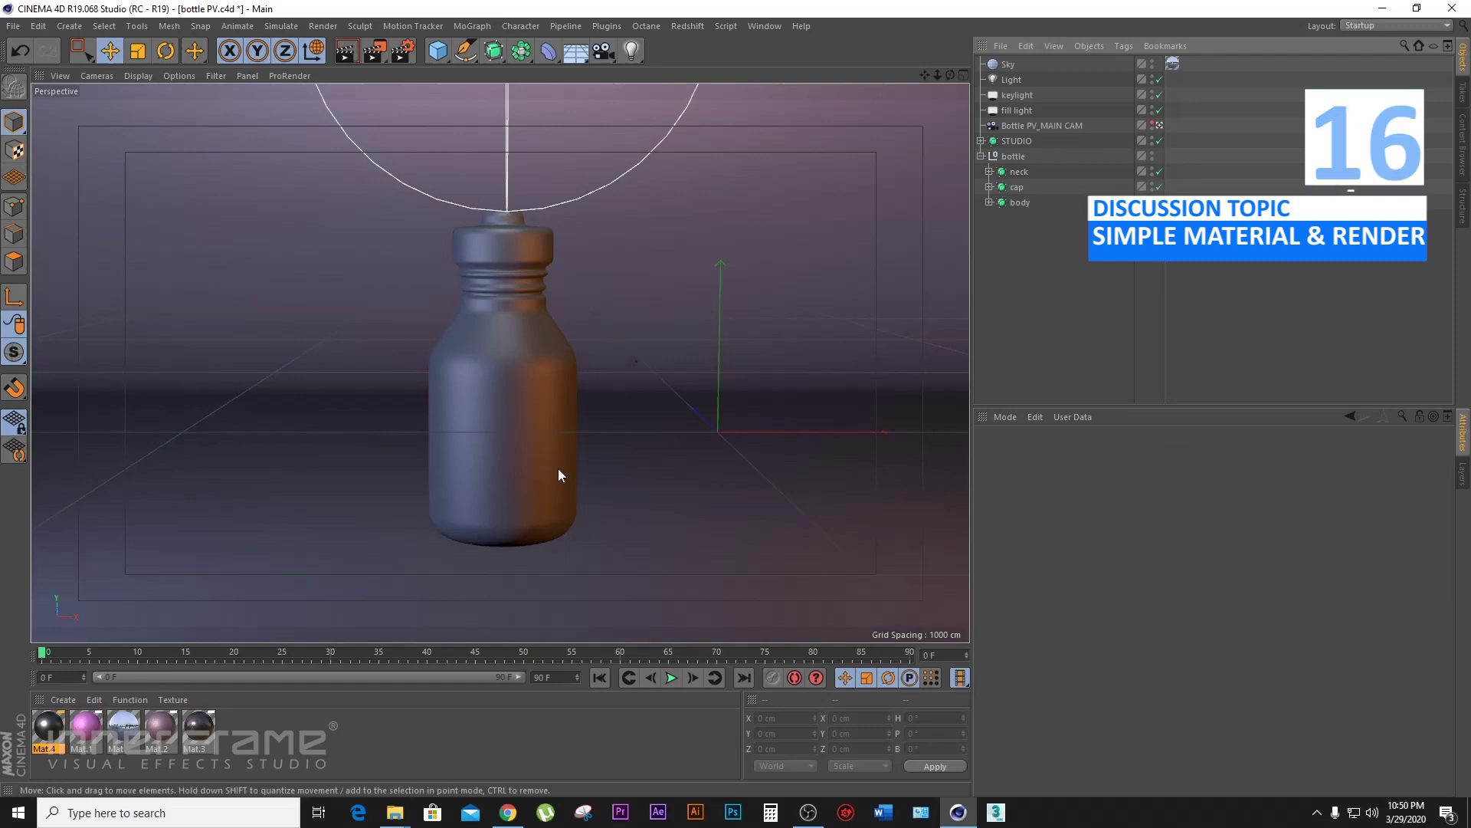
- Create a new material and name it body
{"action": "double_click", "coordinate": [333, 740]}
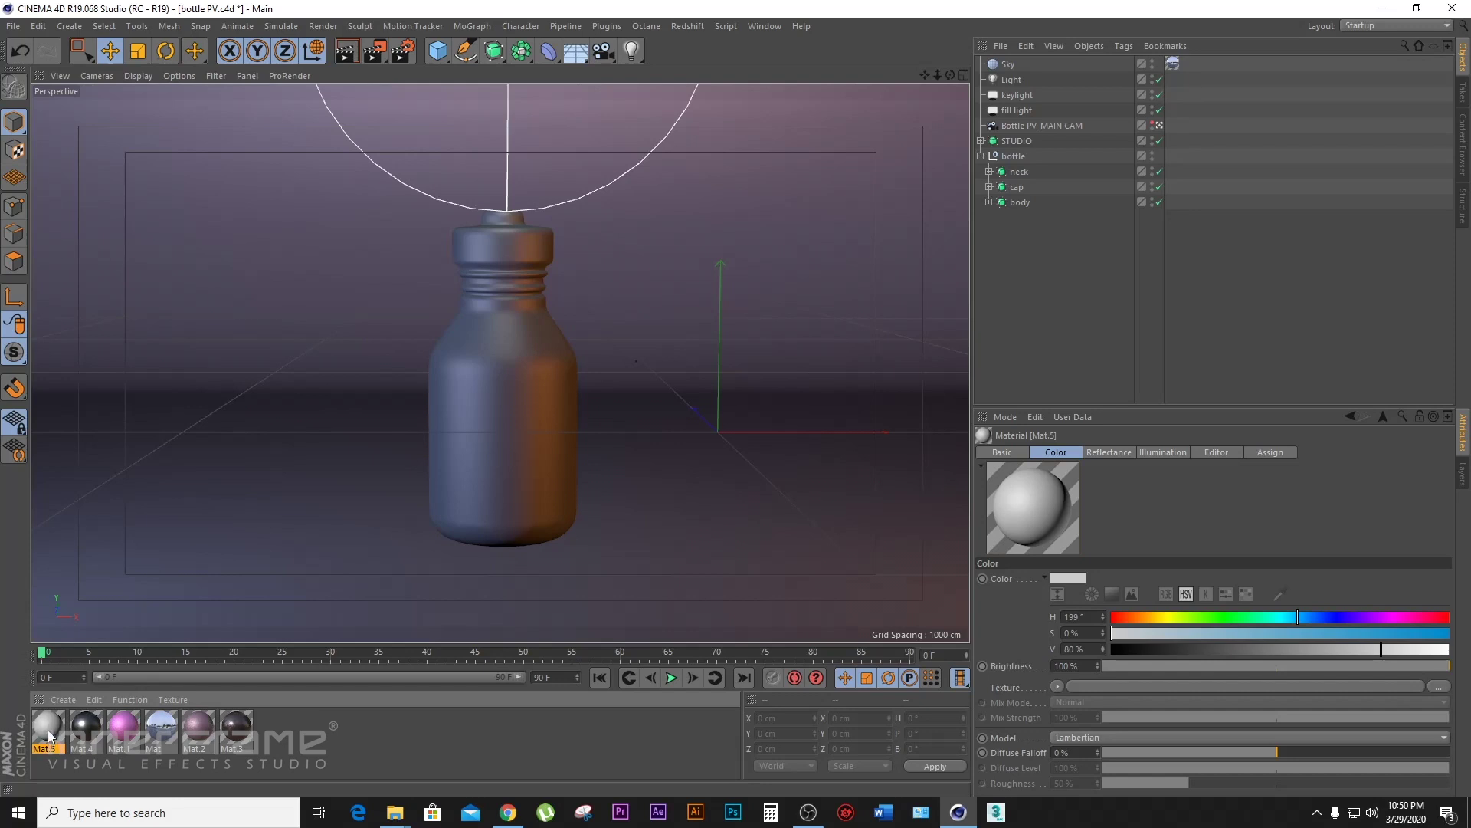
{"action": "double_click", "coordinate": [49, 735]}
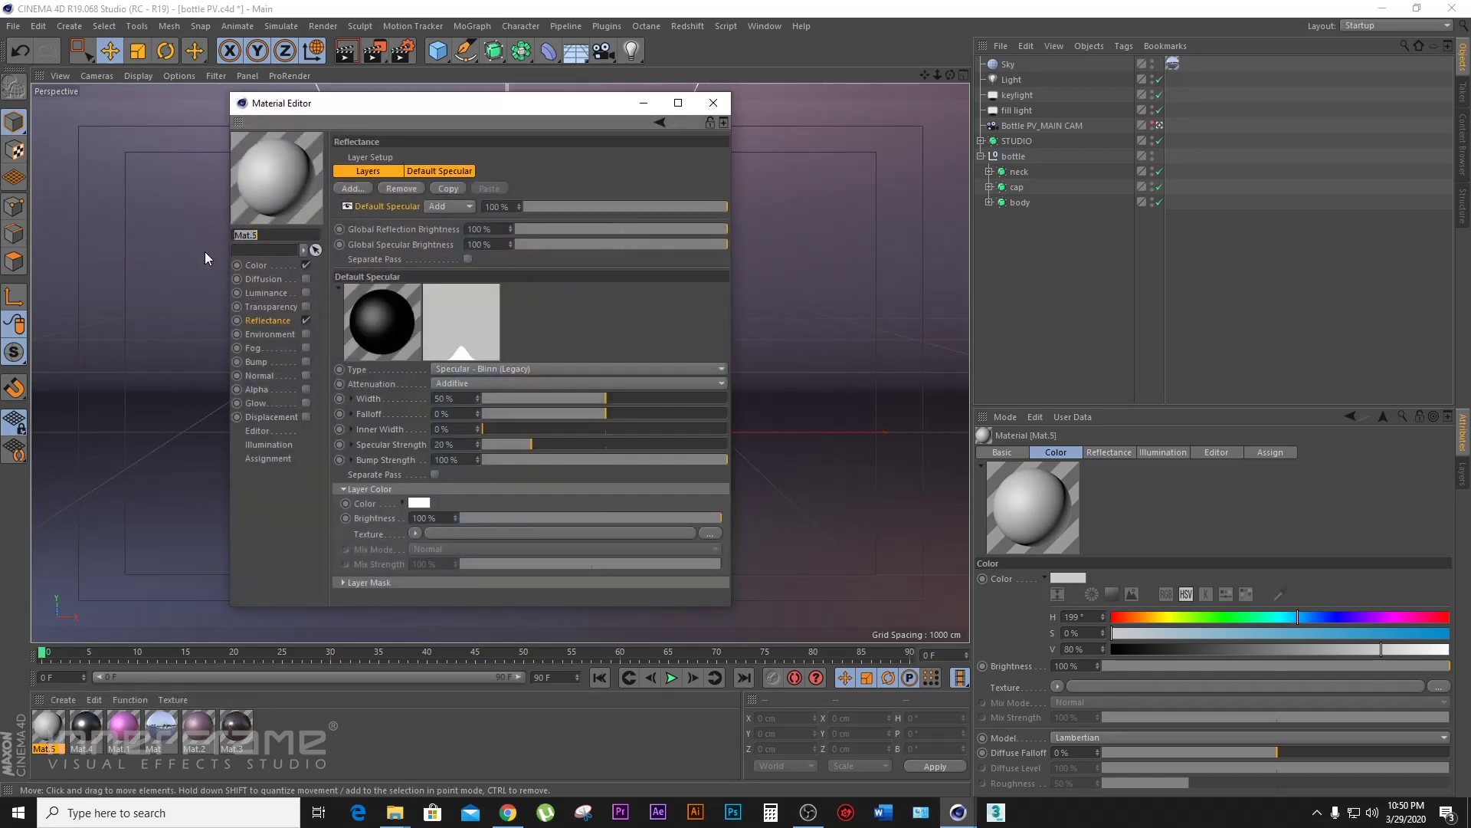
{"action": "type", "text": "b"}
{"action": "key", "text": "Return"}
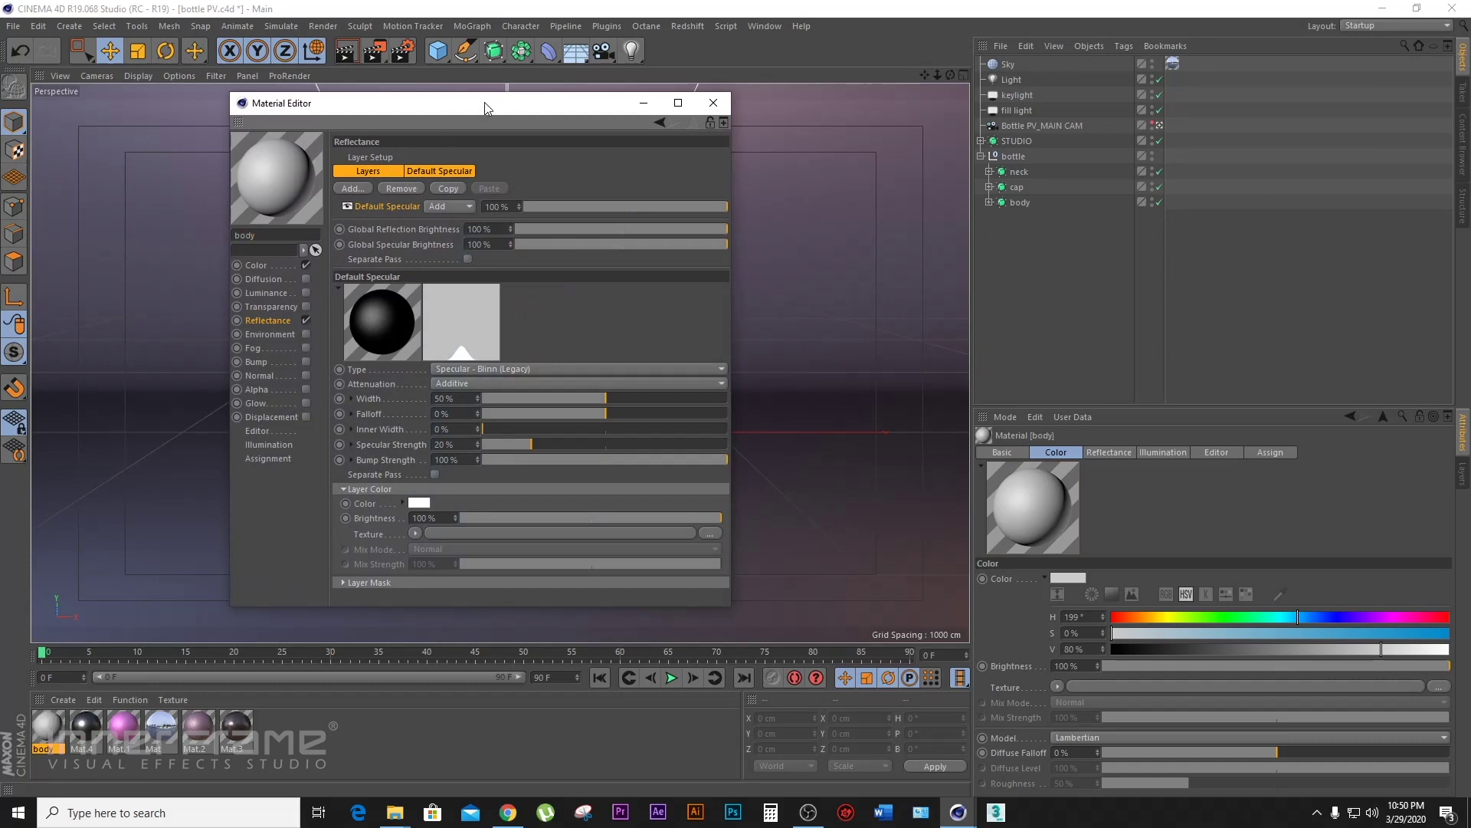
- Set the body material's colour to H 296°, S 55%, V 100% and assign it to the bottle's body object
{"action": "left_click_drag", "start_coordinate": [484, 102], "coordinate": [609, 169]}
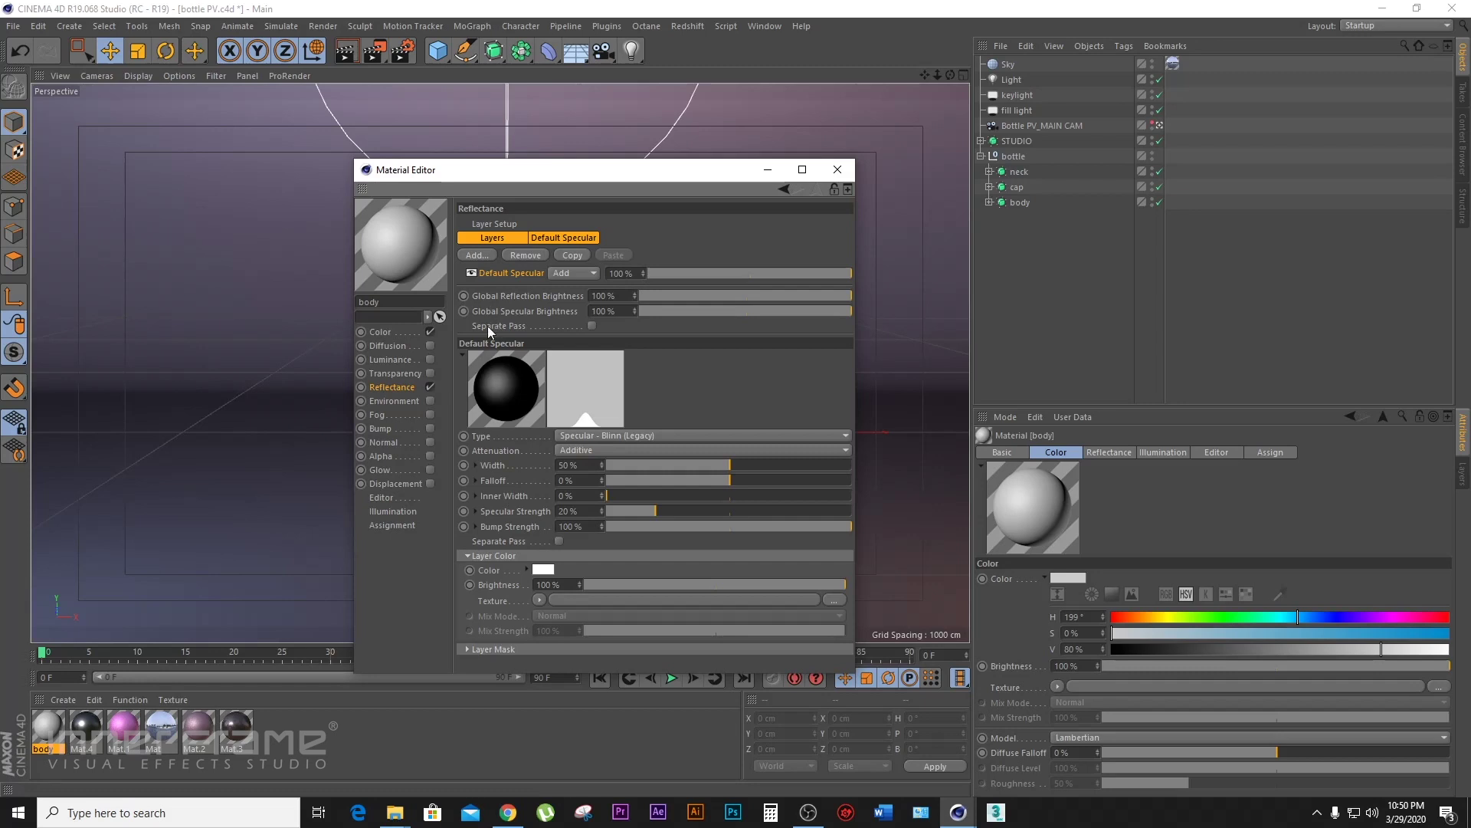
{"action": "left_click", "coordinate": [380, 333]}
{"action": "left_click_drag", "start_coordinate": [666, 263], "coordinate": [739, 277]}
{"action": "left_click", "coordinate": [797, 261]}
{"action": "left_click", "coordinate": [793, 261]}
{"action": "left_click", "coordinate": [763, 274]}
{"action": "left_click_drag", "start_coordinate": [748, 274], "coordinate": [718, 280]}
{"action": "left_click_drag", "start_coordinate": [807, 297], "coordinate": [829, 297]}
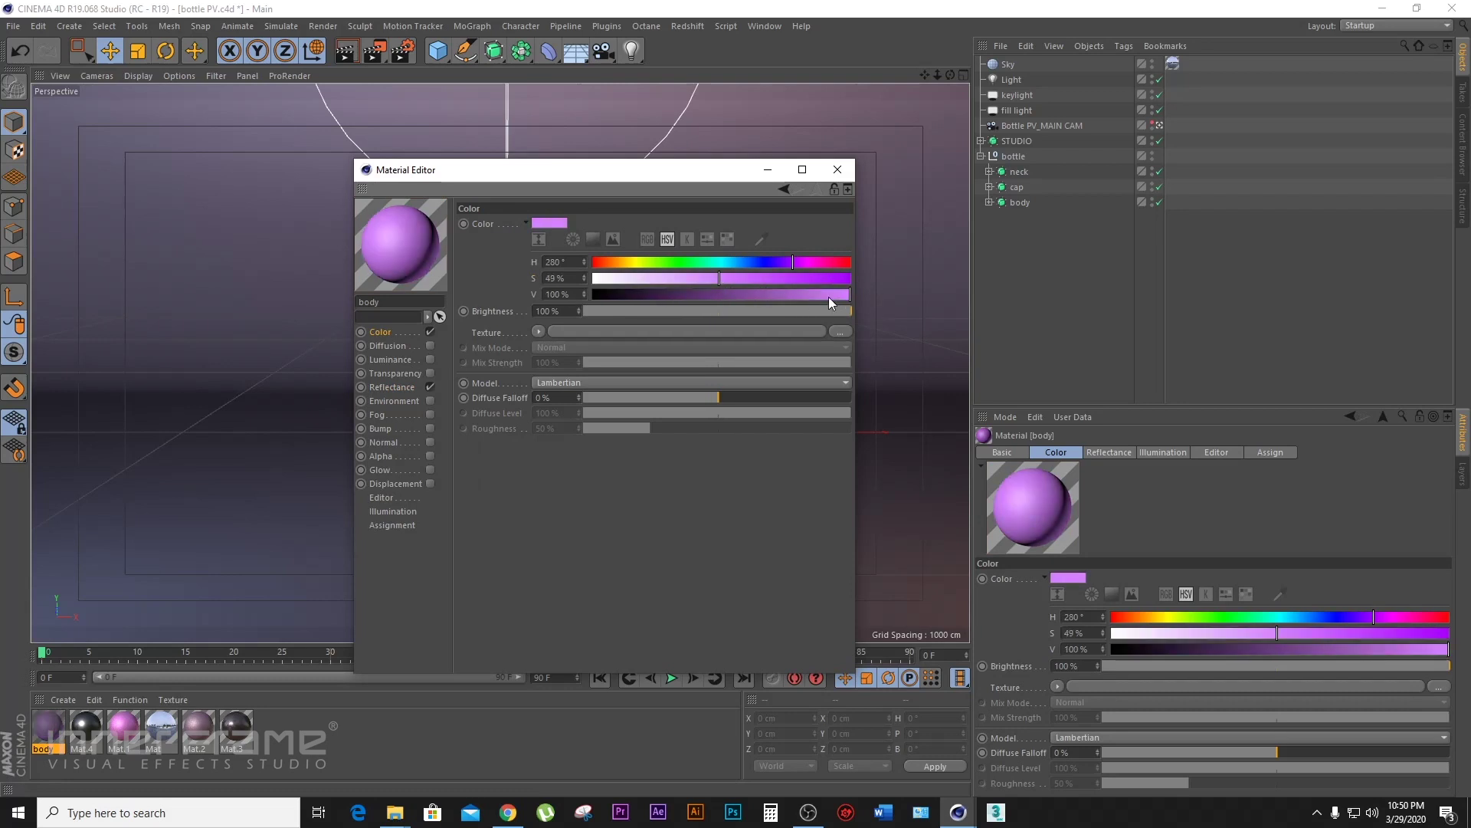
{"action": "left_click", "coordinate": [735, 277]}
{"action": "left_click", "coordinate": [805, 262]}
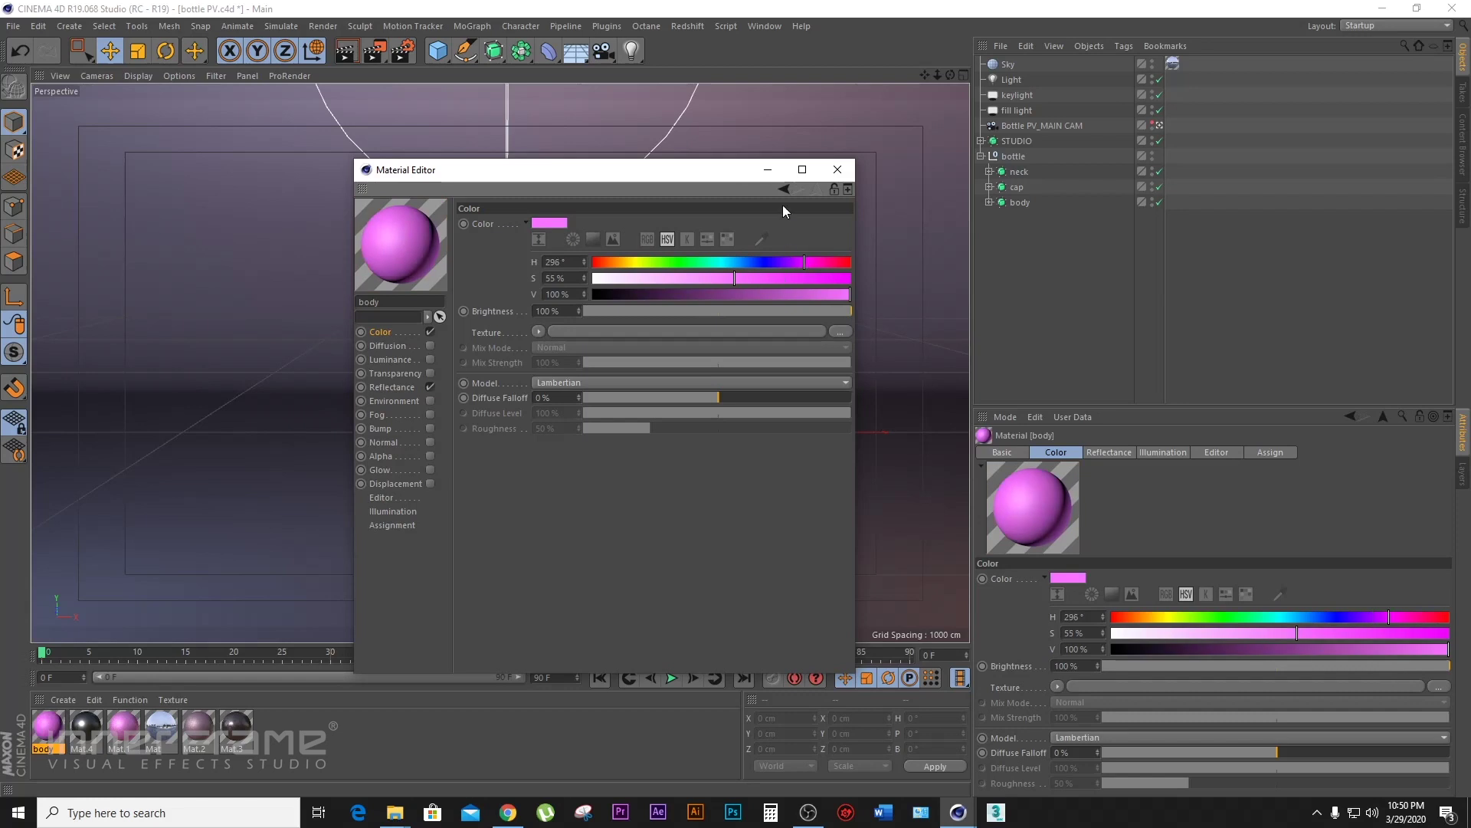
{"action": "left_click", "coordinate": [838, 170]}
{"action": "left_click_drag", "start_coordinate": [42, 732], "coordinate": [1023, 202]}
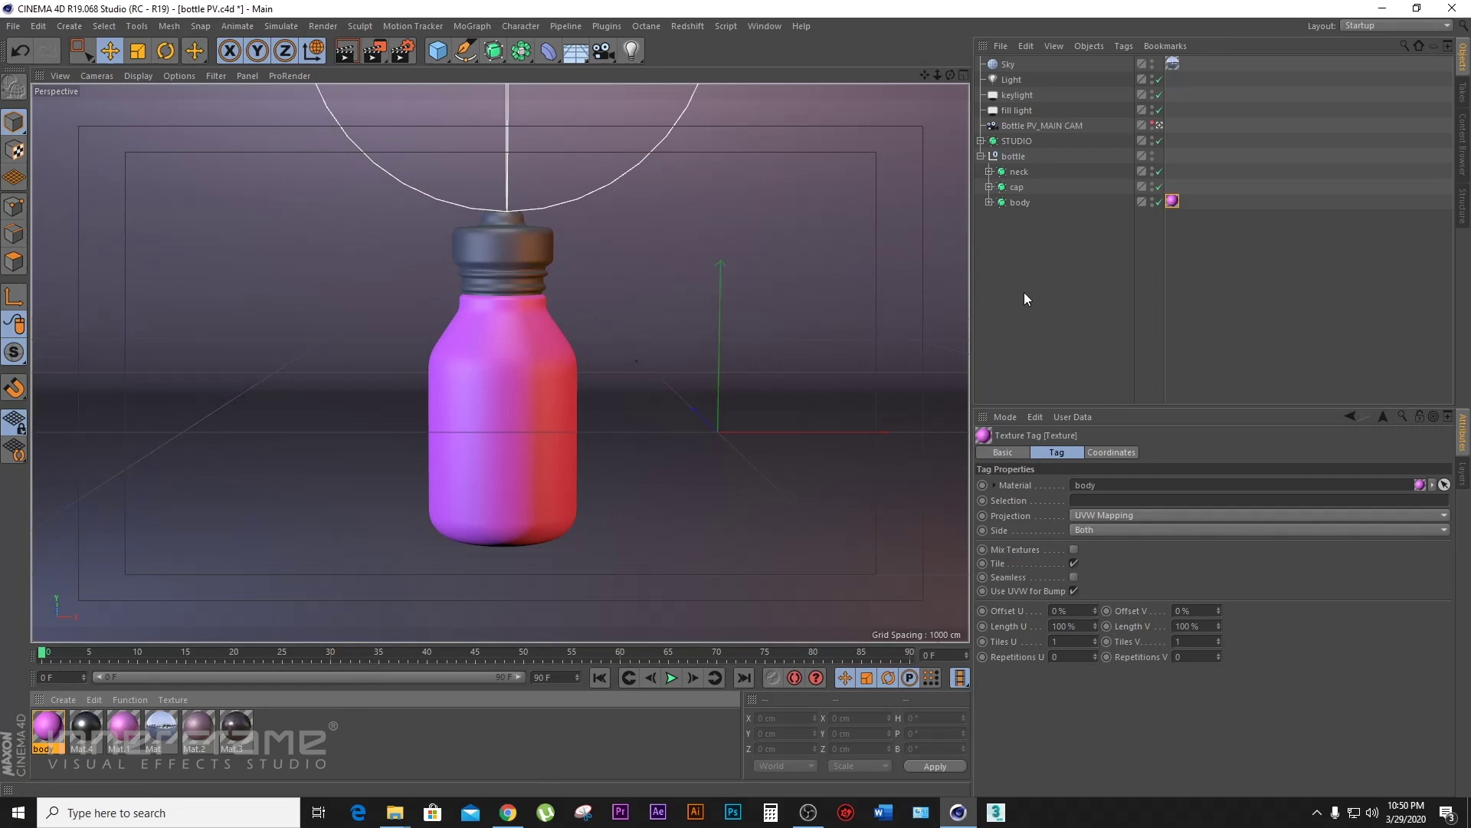
- Adjust the body material's default specular reflectance to a width of 40% and a specular strength of 39%
{"action": "double_click", "coordinate": [42, 732]}
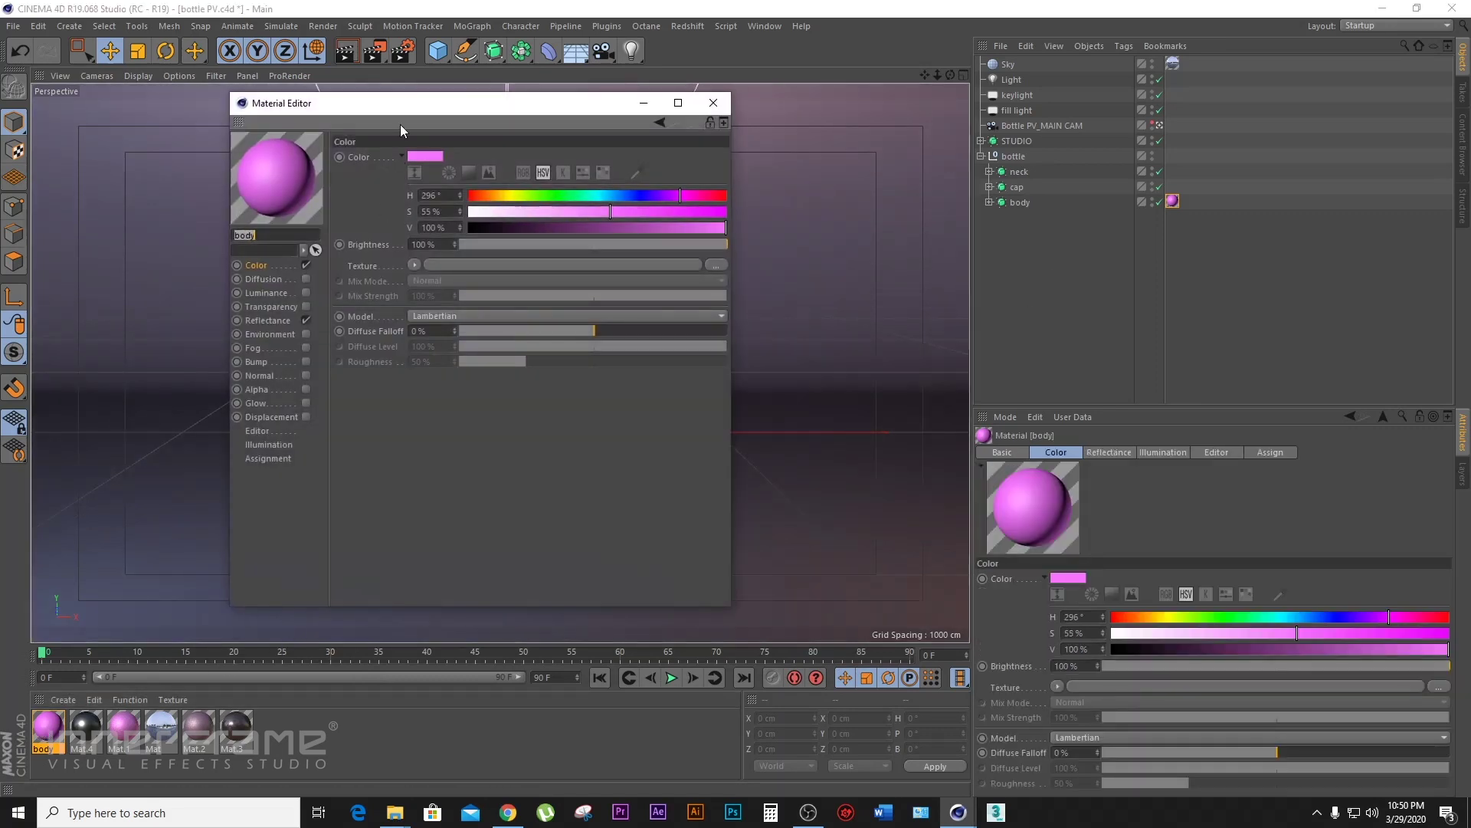
{"action": "left_click_drag", "start_coordinate": [404, 99], "coordinate": [918, 151]}
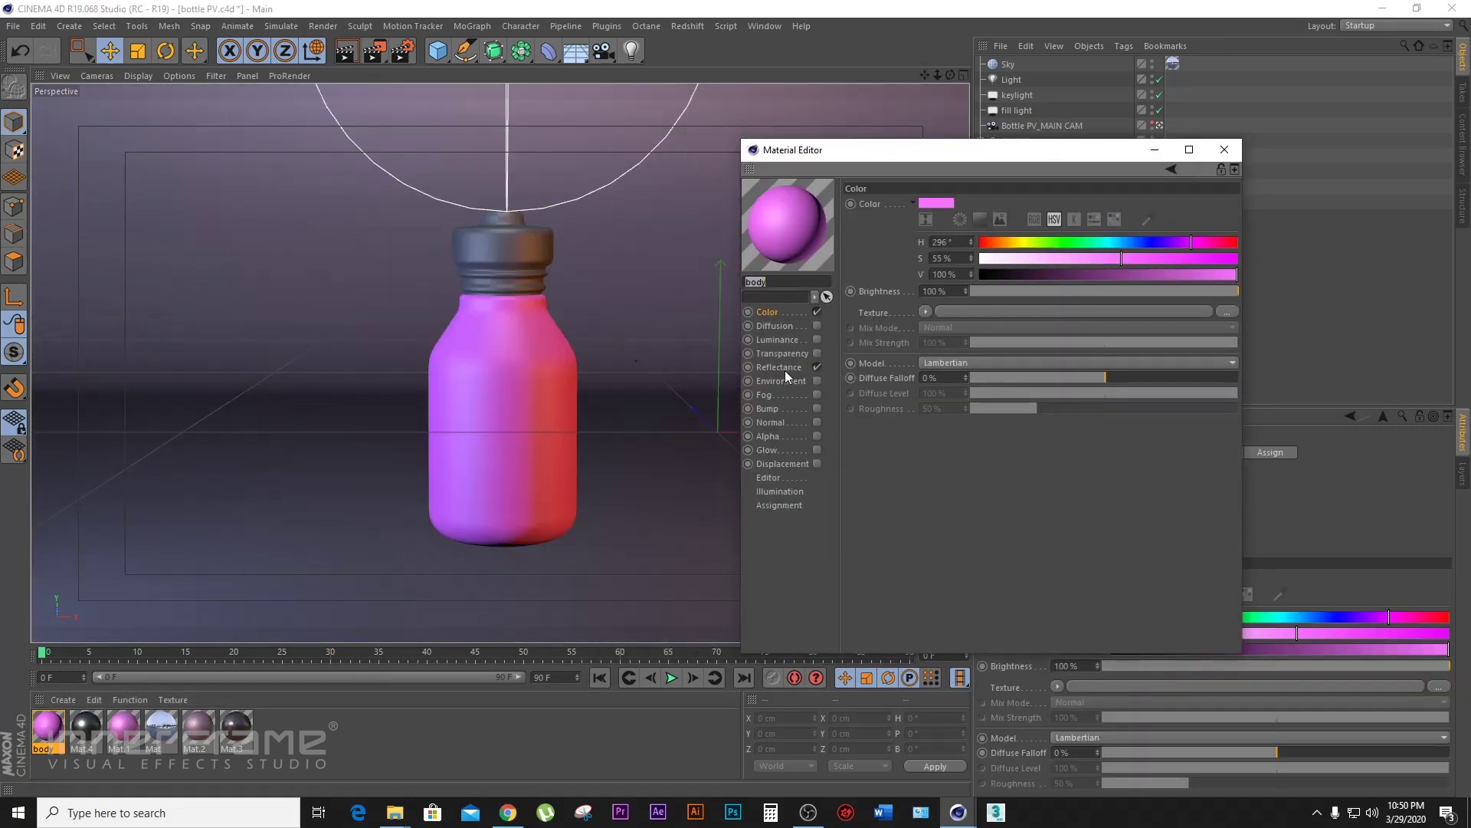
{"action": "left_click", "coordinate": [780, 368]}
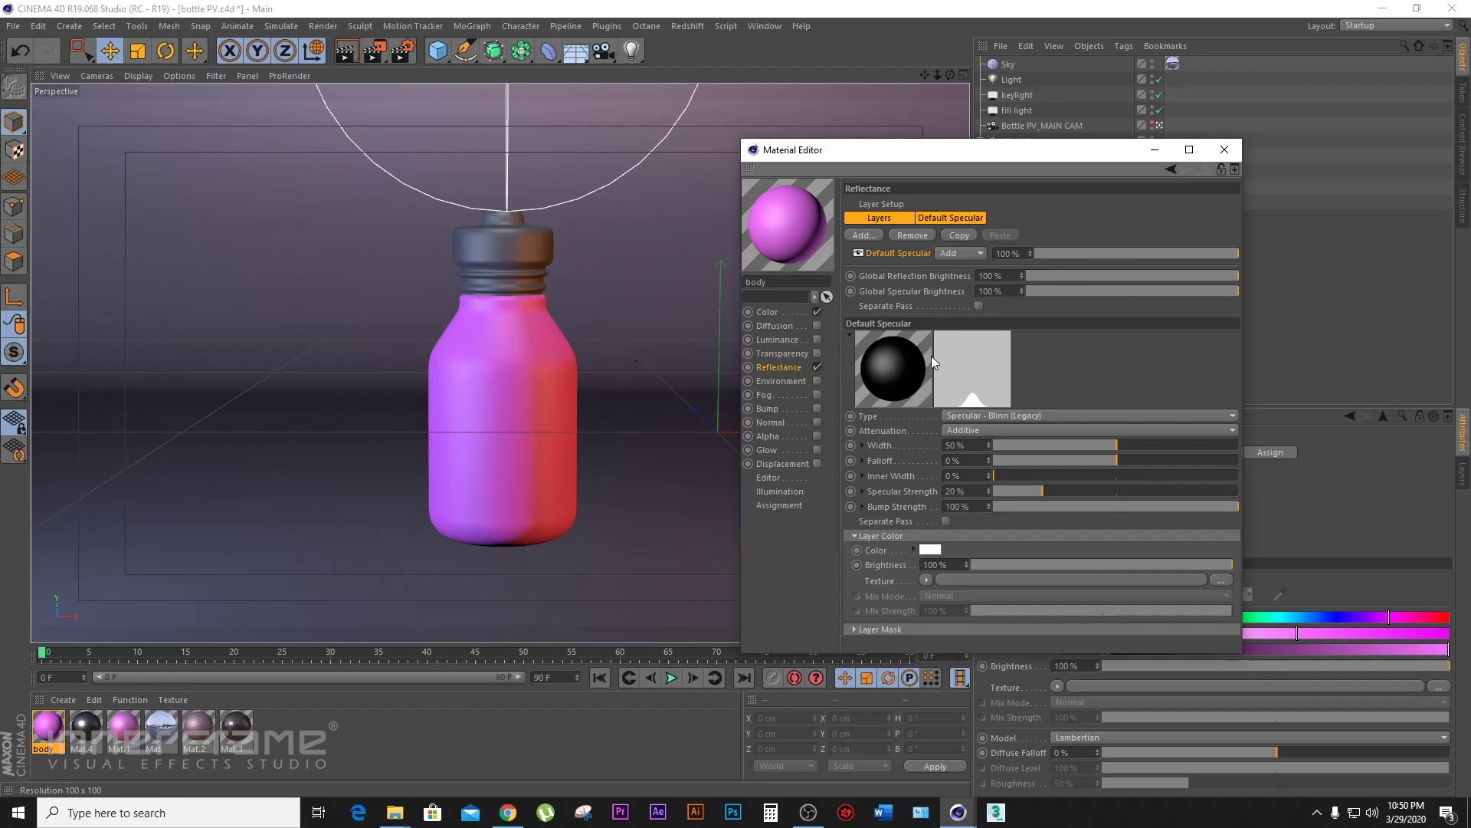
{"action": "left_click_drag", "start_coordinate": [916, 150], "coordinate": [895, 120]}
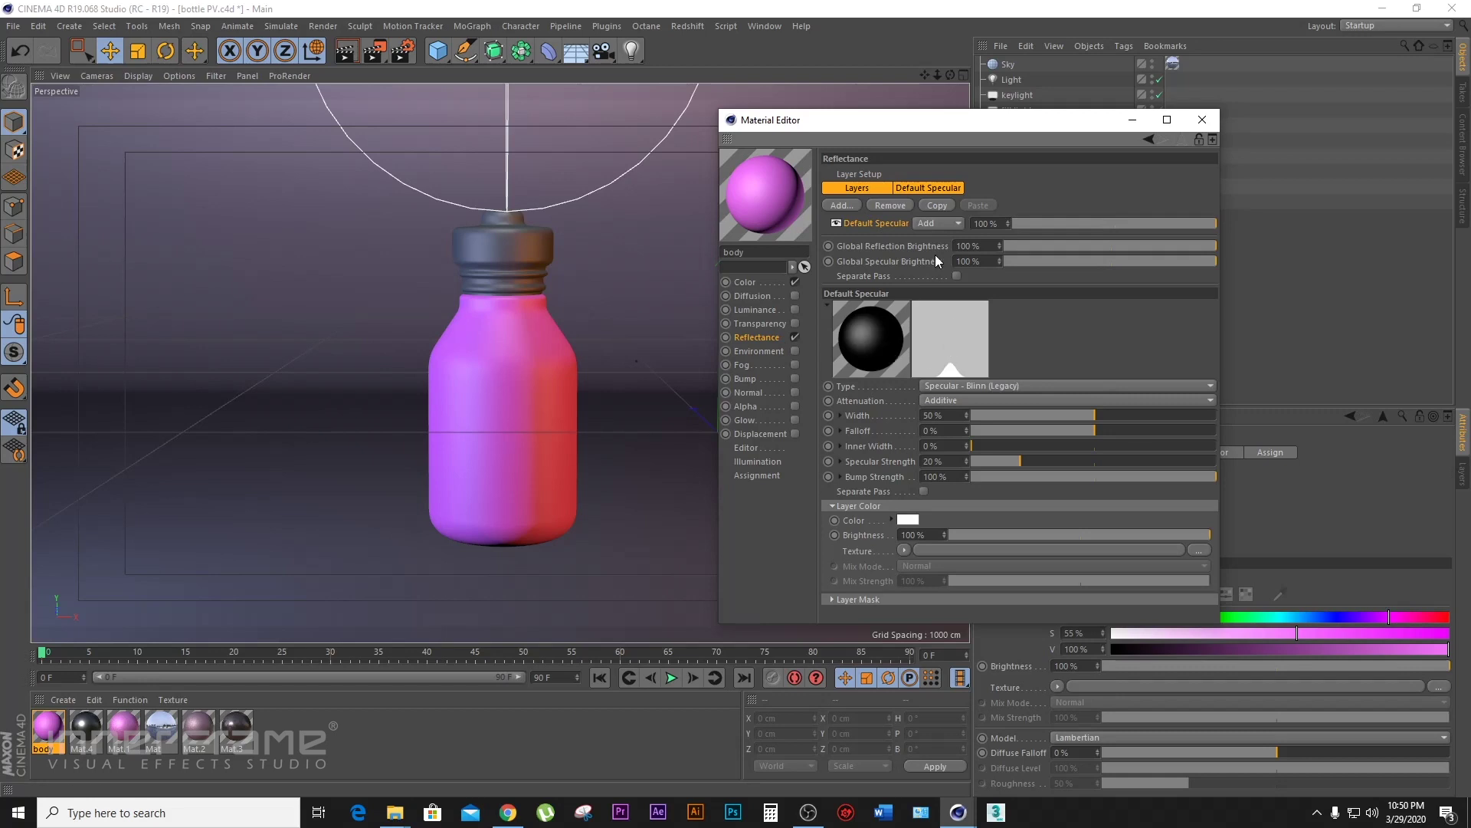
{"action": "left_click_drag", "start_coordinate": [986, 126], "coordinate": [843, 111]}
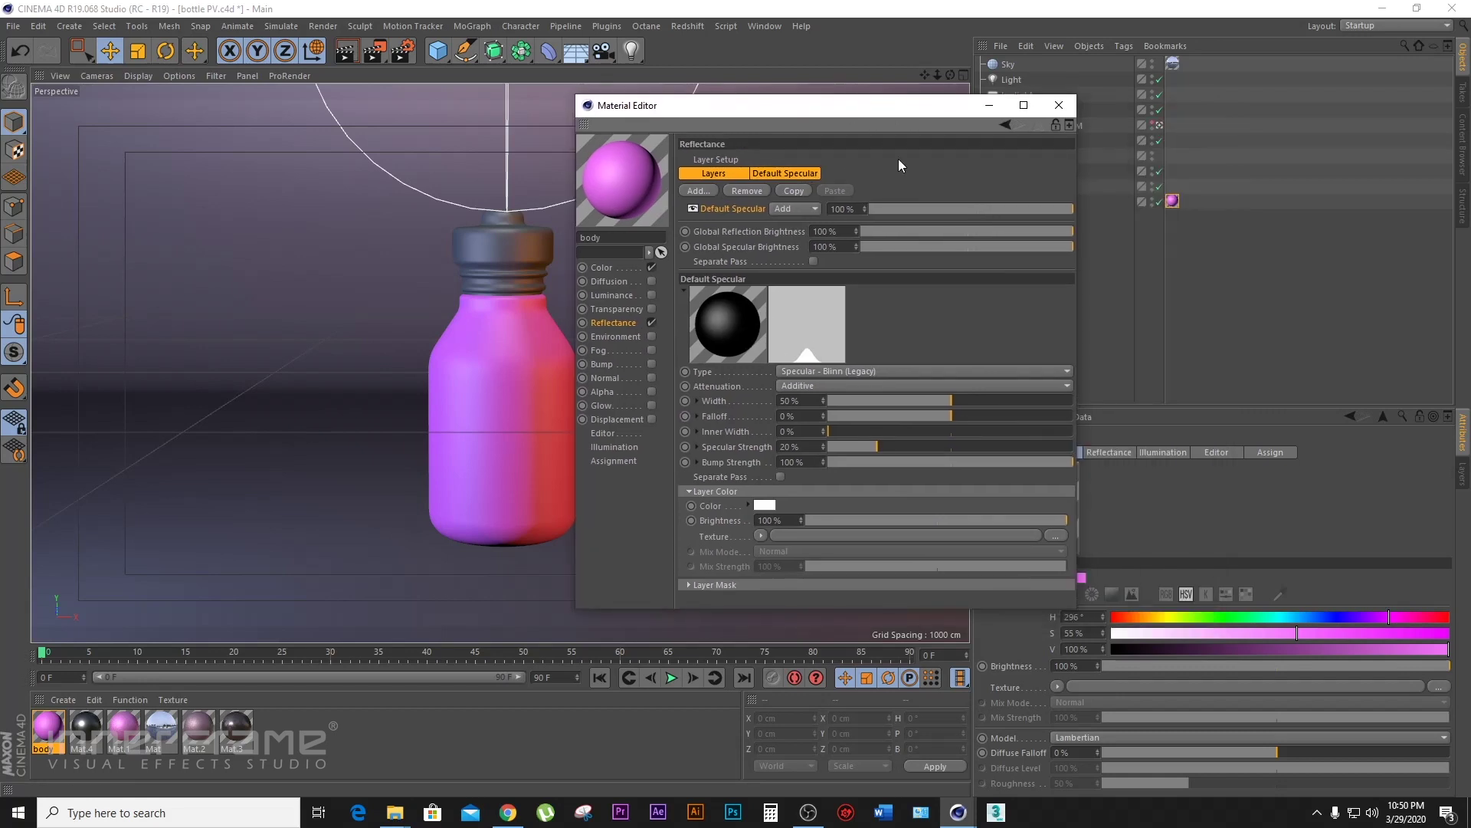
{"action": "left_click", "coordinate": [778, 173]}
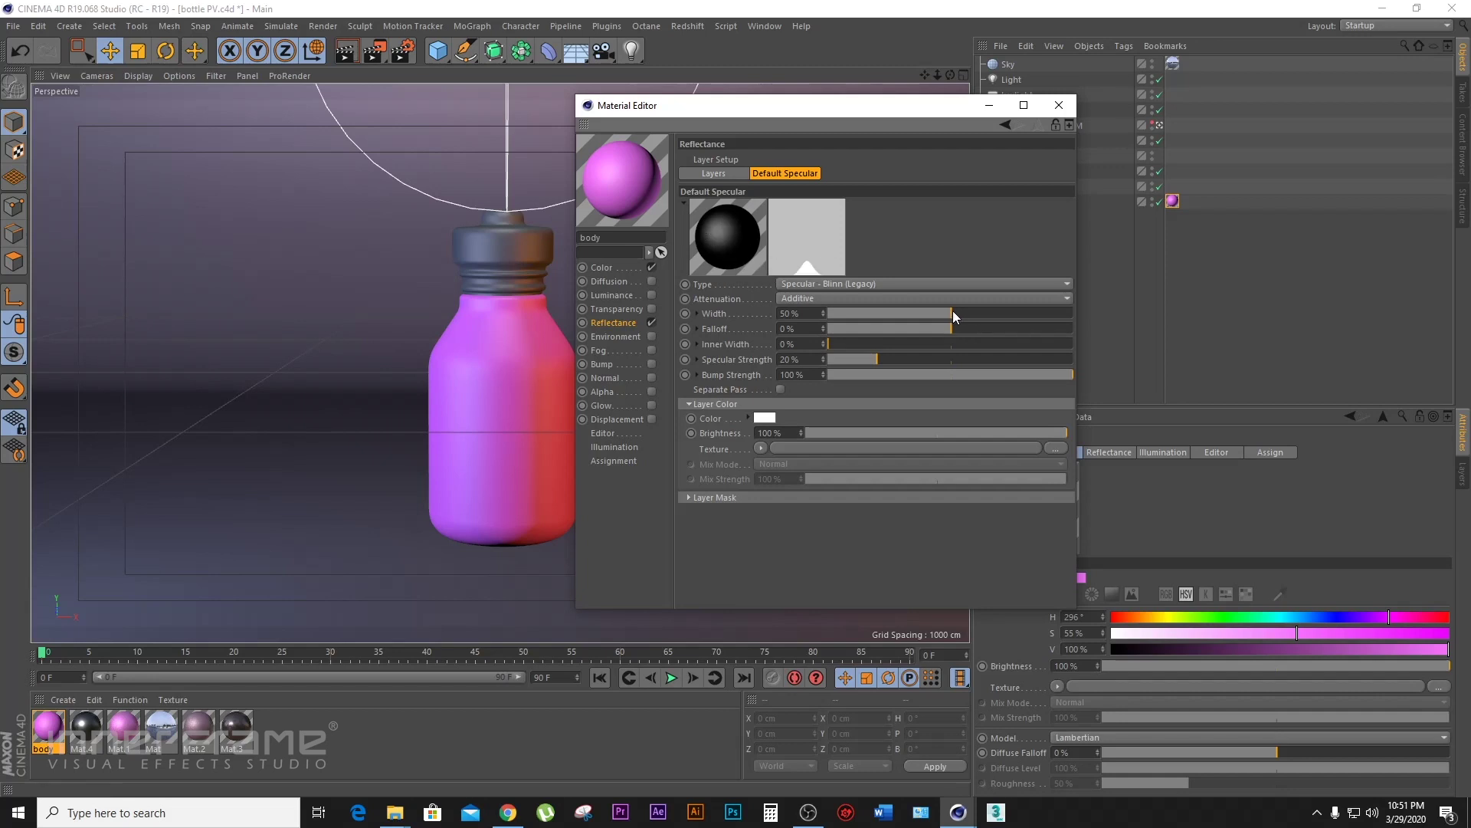
{"action": "left_click_drag", "start_coordinate": [877, 359], "coordinate": [904, 361]}
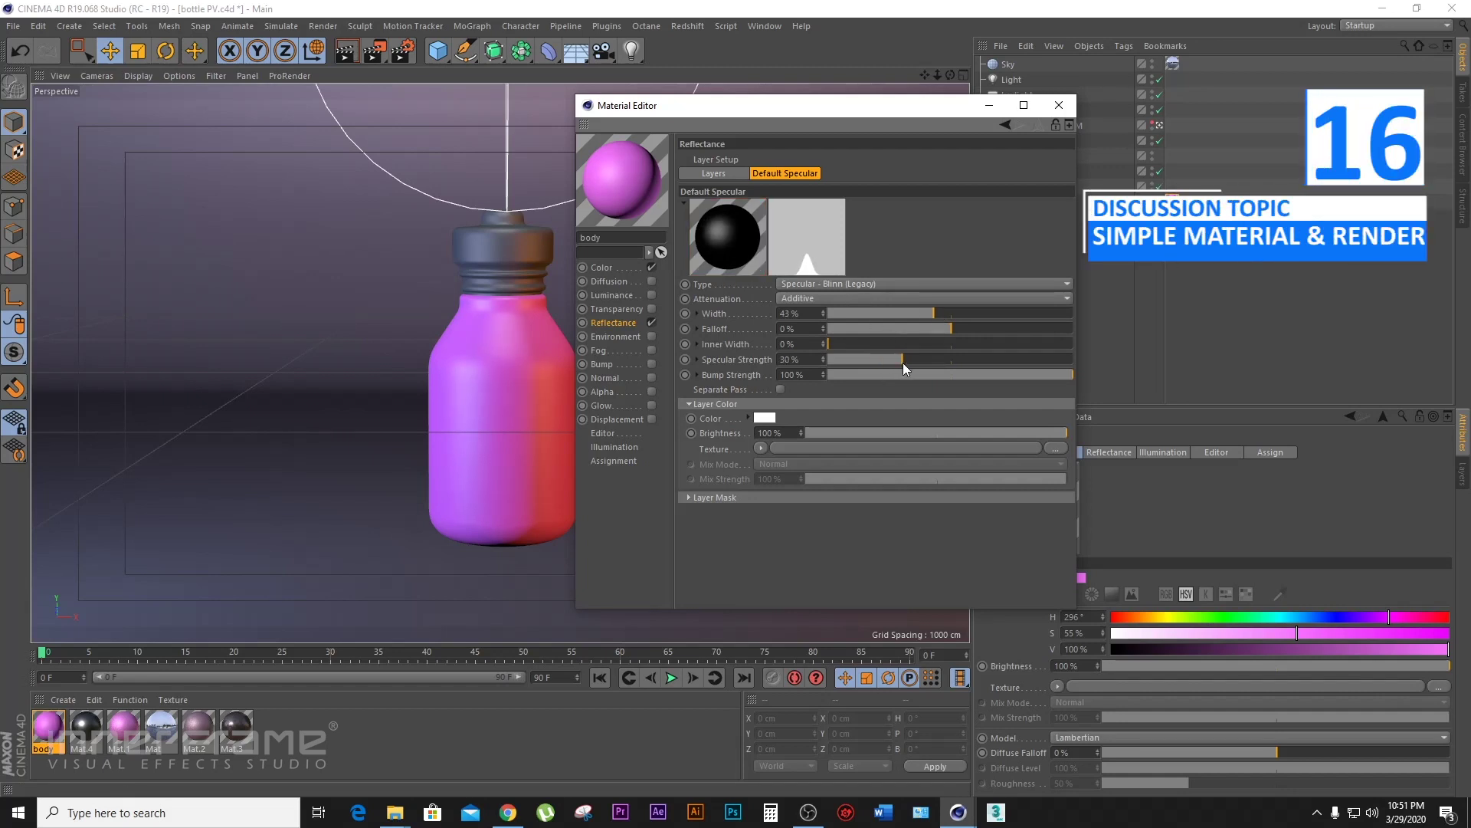
{"action": "left_click", "coordinate": [653, 322]}
{"action": "left_click", "coordinate": [652, 322]}
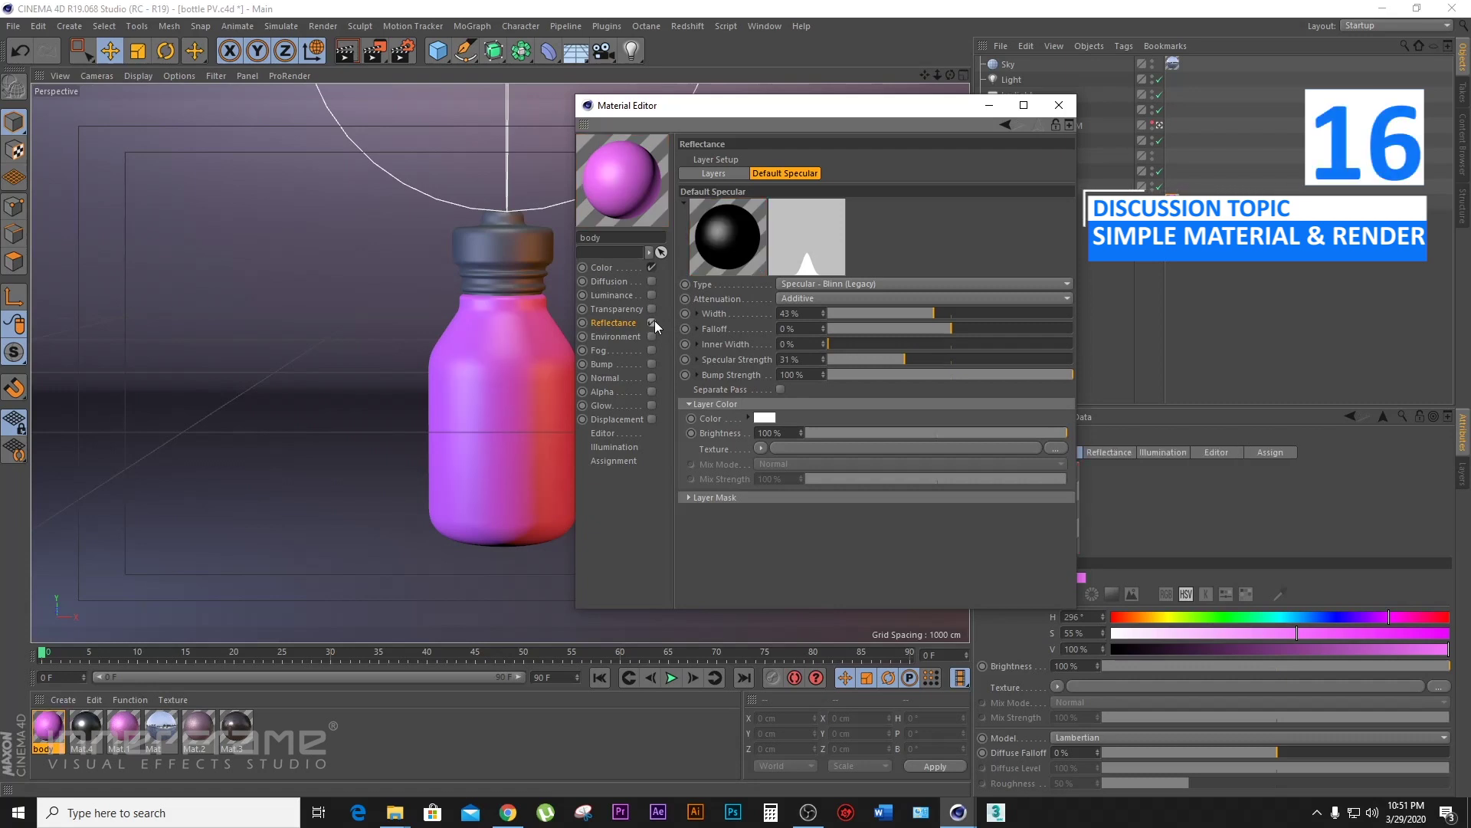
{"action": "left_click_drag", "start_coordinate": [932, 313], "coordinate": [895, 319]}
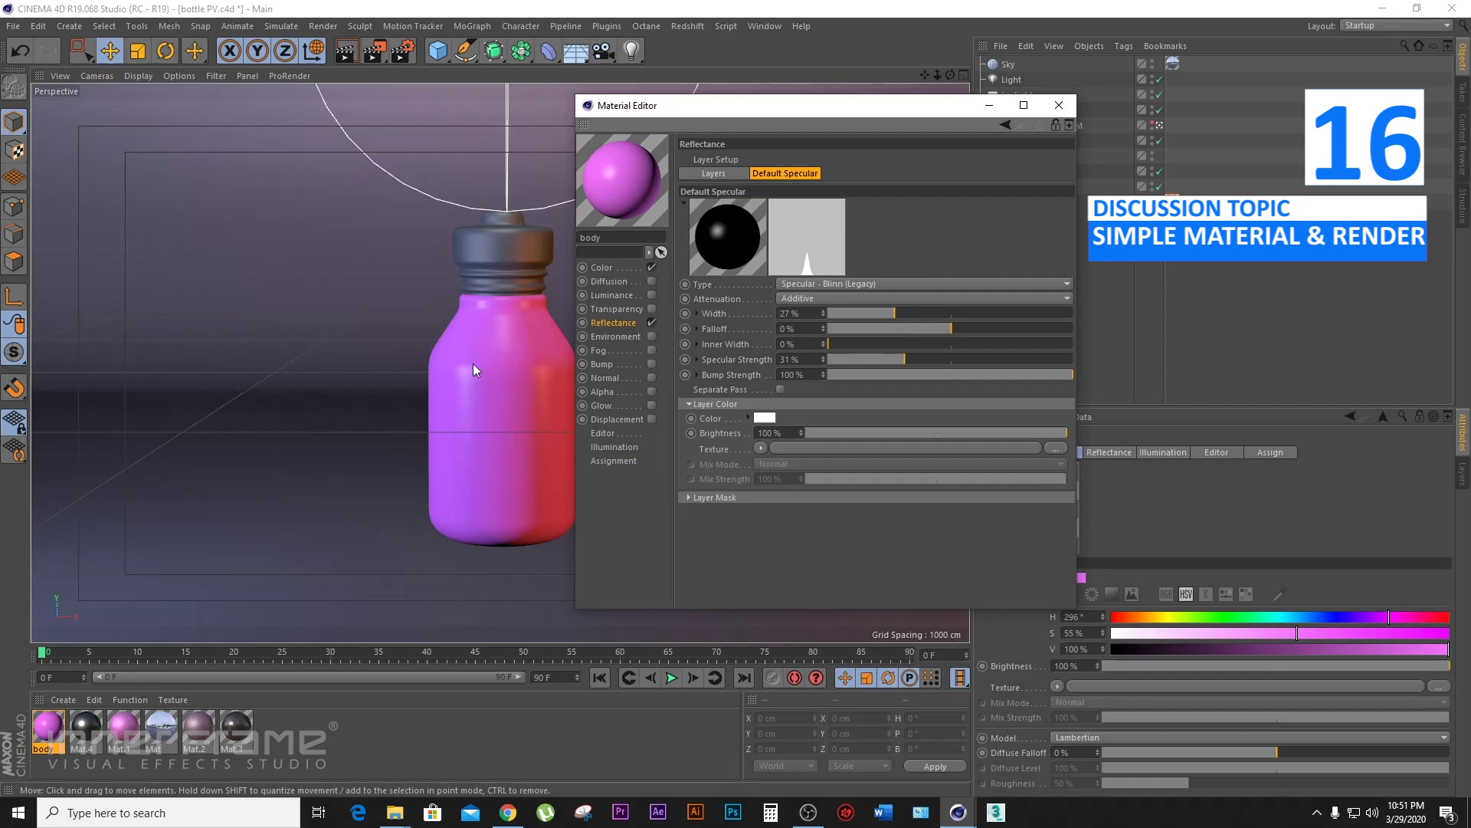
{"action": "left_click_drag", "start_coordinate": [877, 318], "coordinate": [925, 358]}
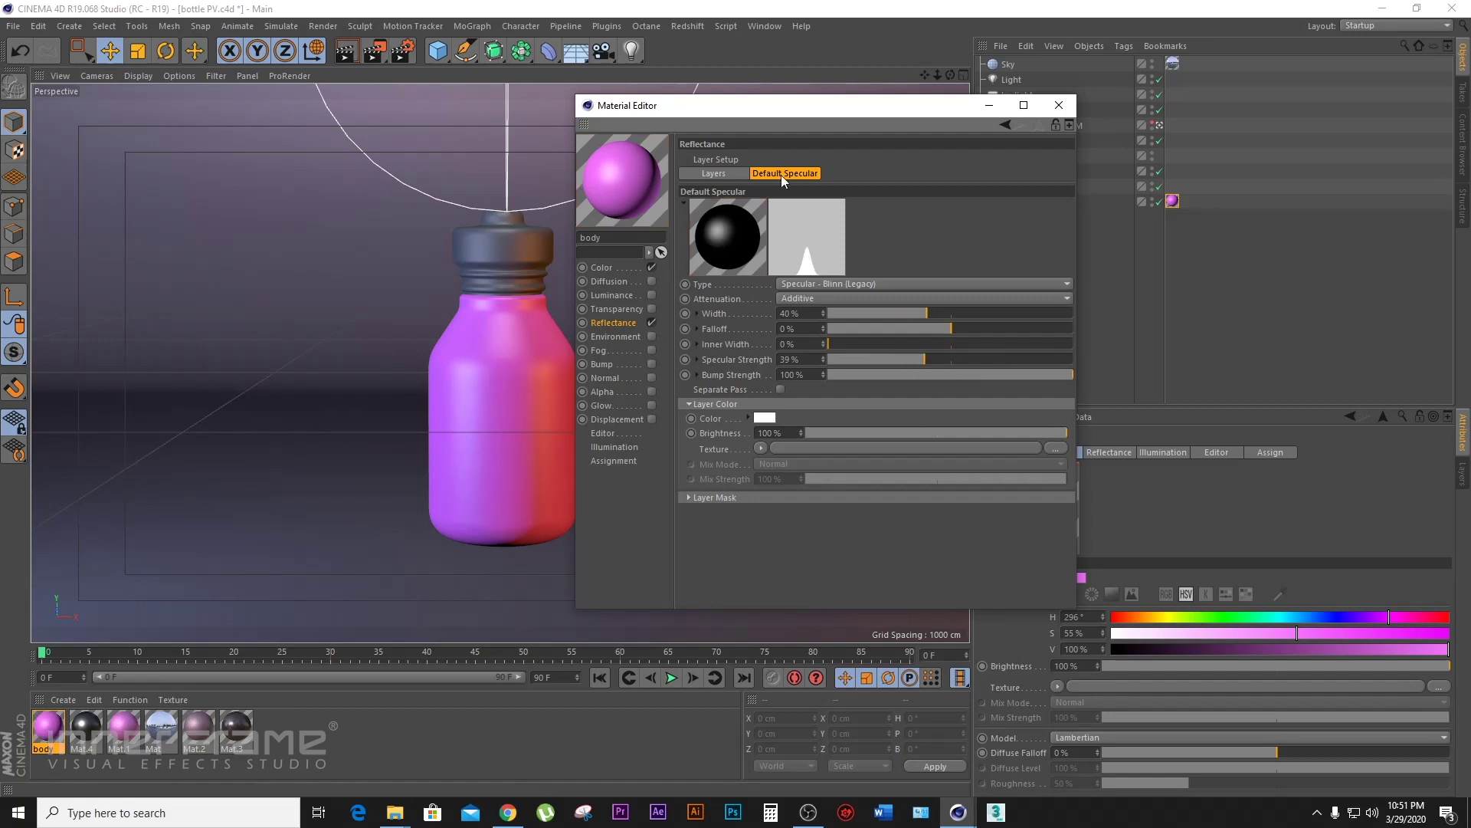
- Try a default specular width of 94% on the body material, and settle on 33%
{"action": "left_click_drag", "start_coordinate": [760, 115], "coordinate": [856, 123]}
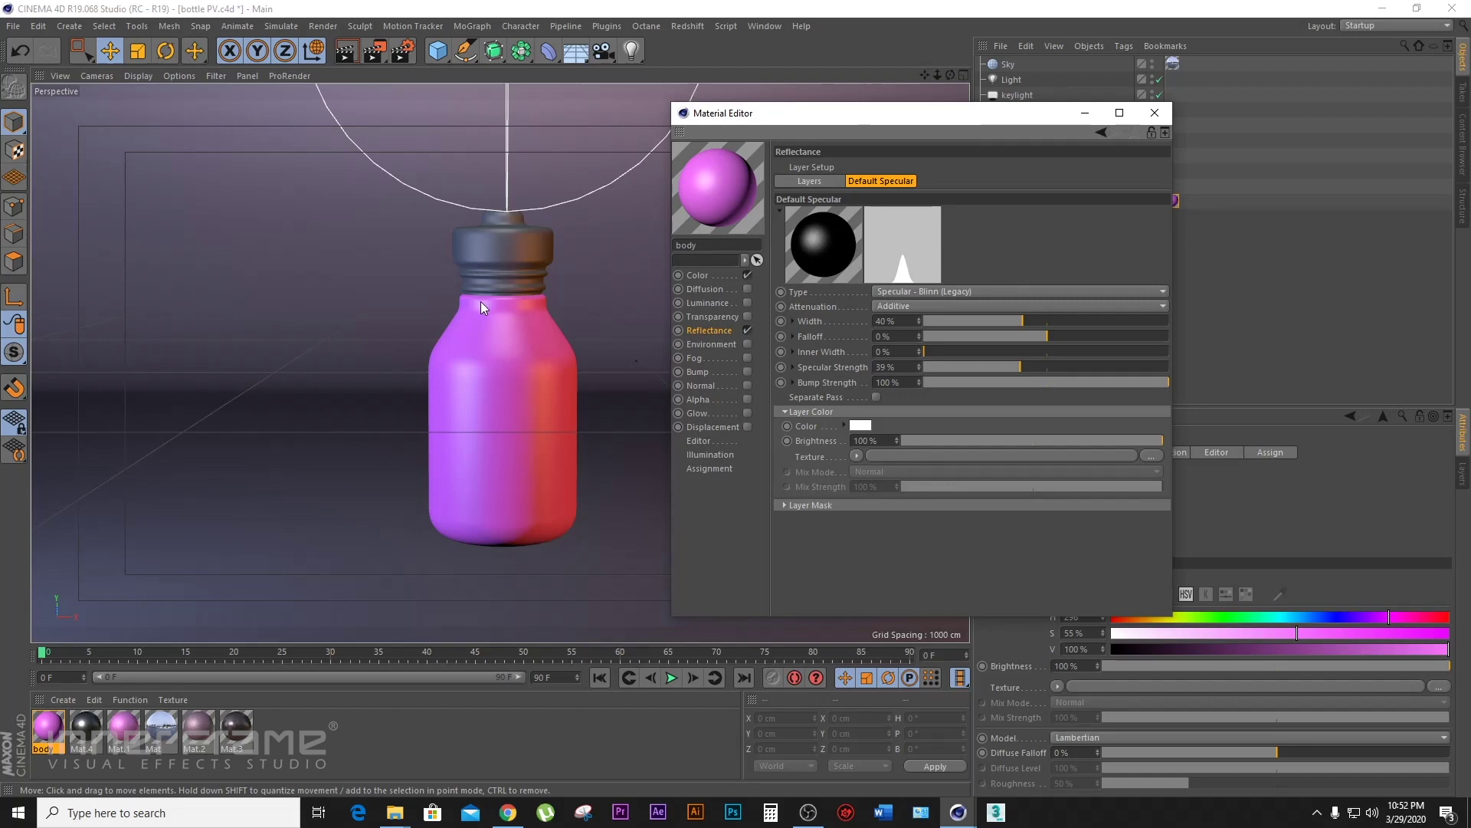
{"action": "left_click_drag", "start_coordinate": [1037, 320], "coordinate": [1152, 321]}
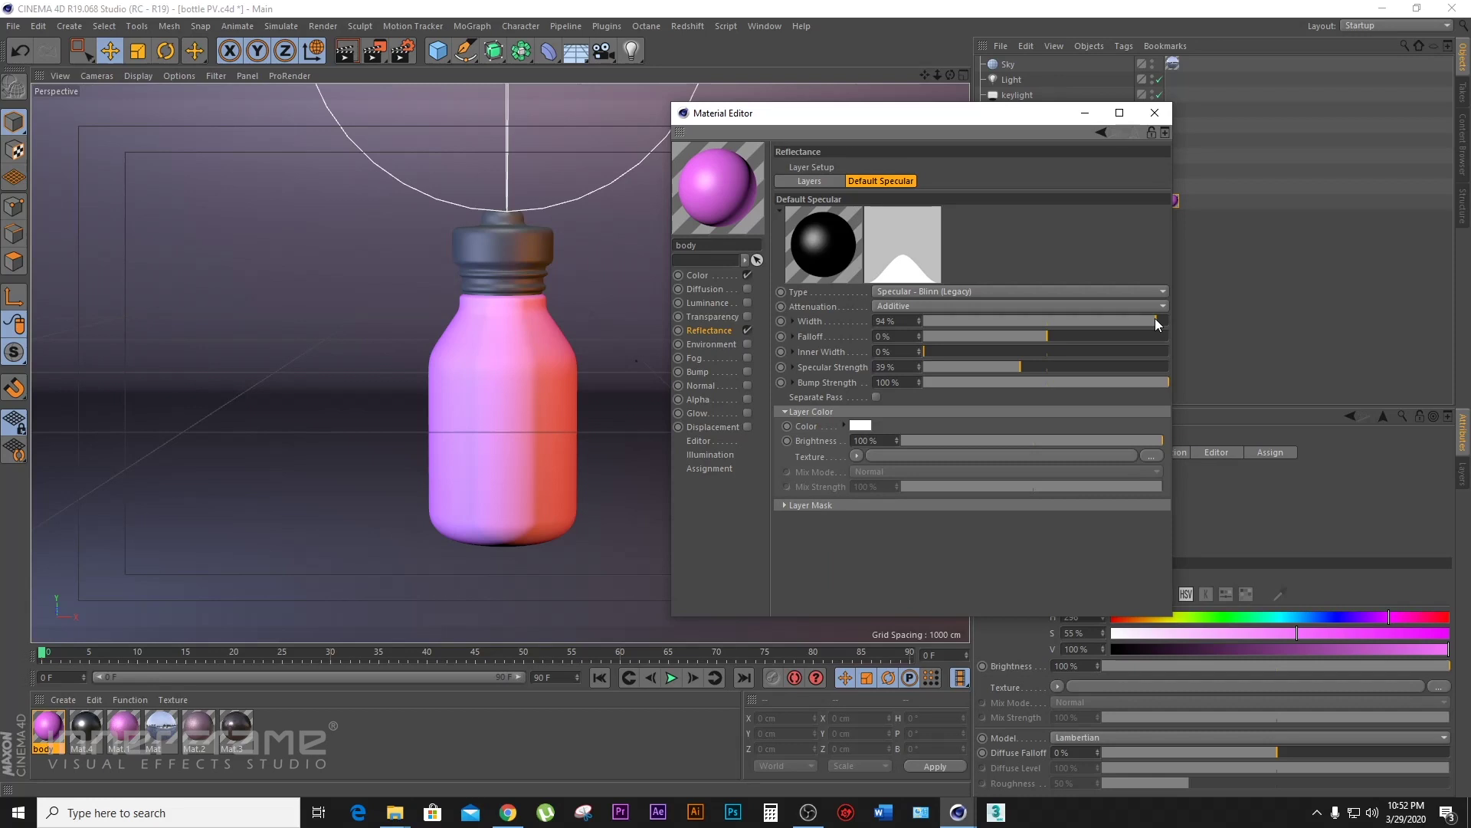
{"action": "left_click_drag", "start_coordinate": [1156, 319], "coordinate": [1004, 302]}
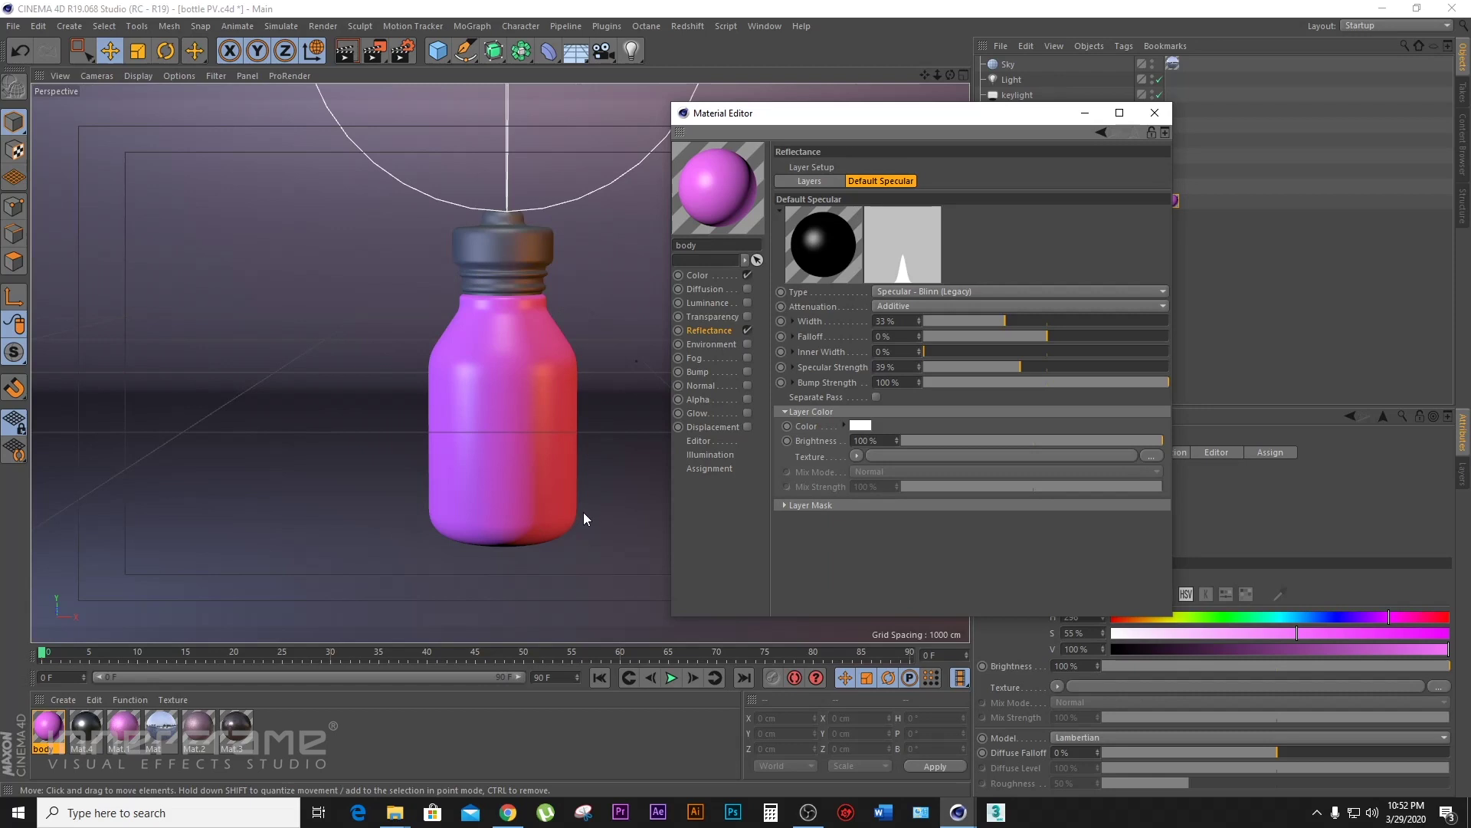
- Add a GGX reflectance layer to the body material and change its type to Reflection (Legacy)
{"action": "left_click_drag", "start_coordinate": [820, 113], "coordinate": [923, 94]}
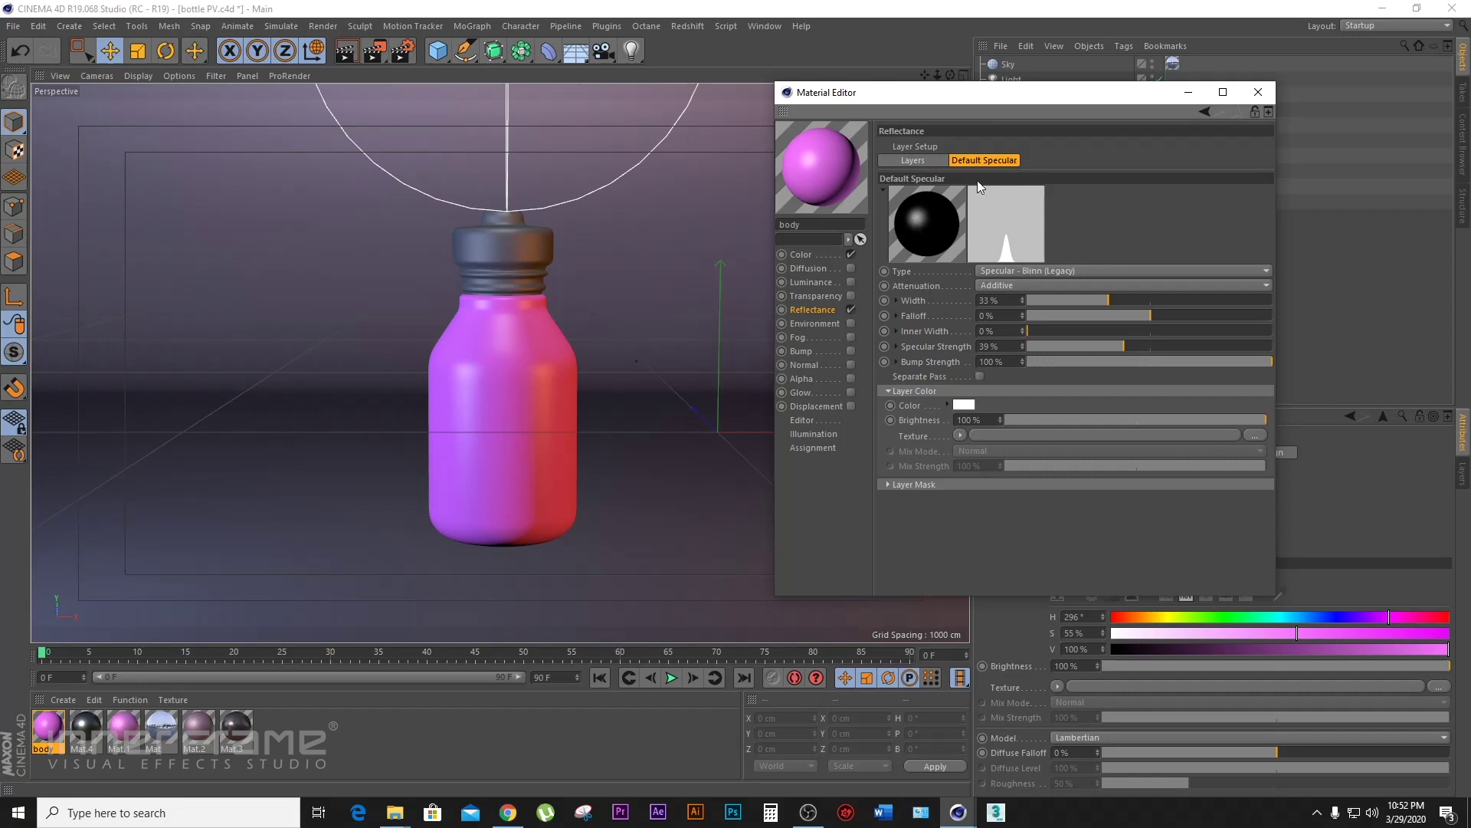
{"action": "left_click_drag", "start_coordinate": [972, 95], "coordinate": [927, 159]}
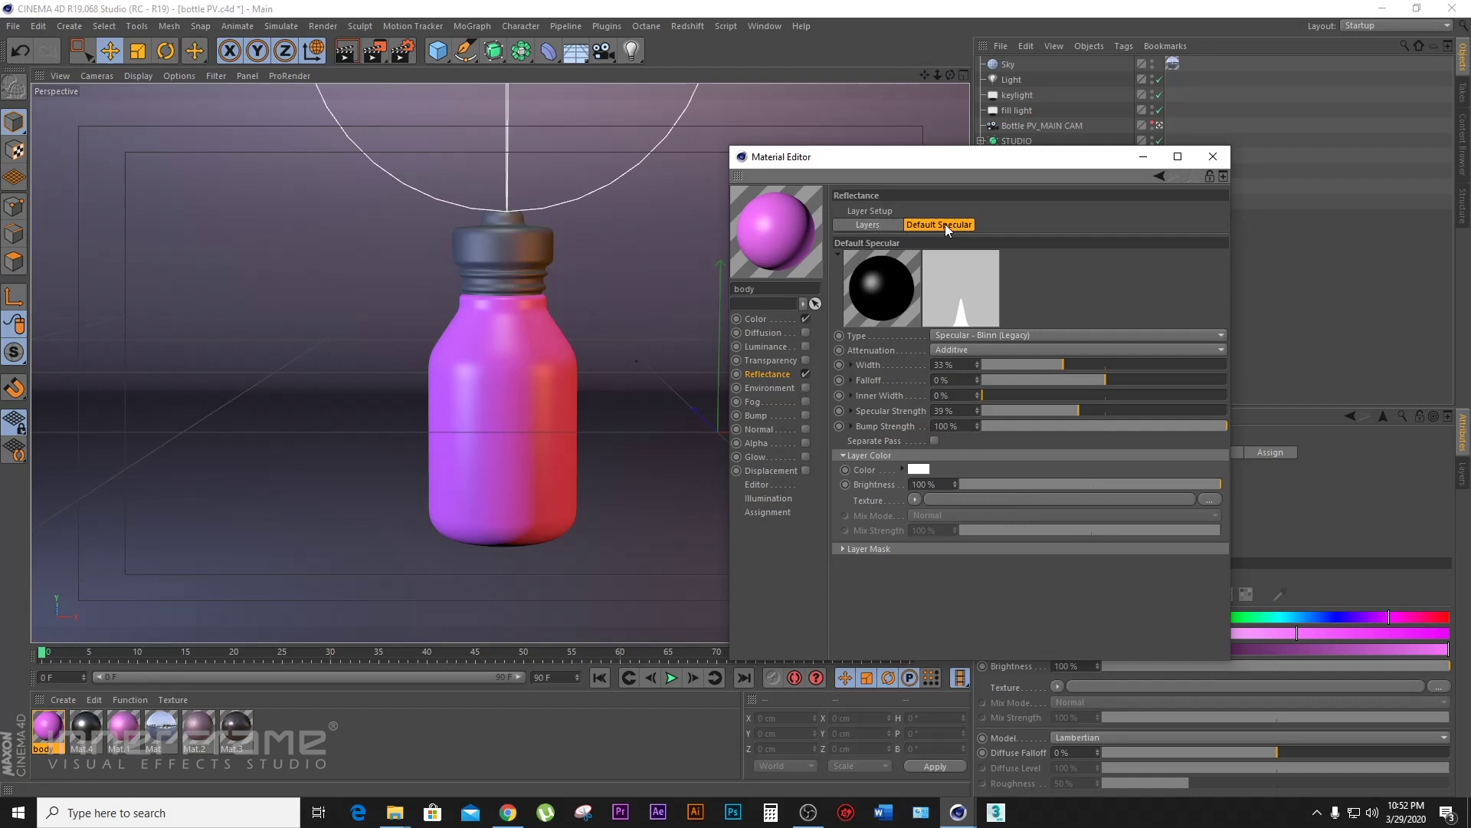
{"action": "left_click", "coordinate": [883, 220]}
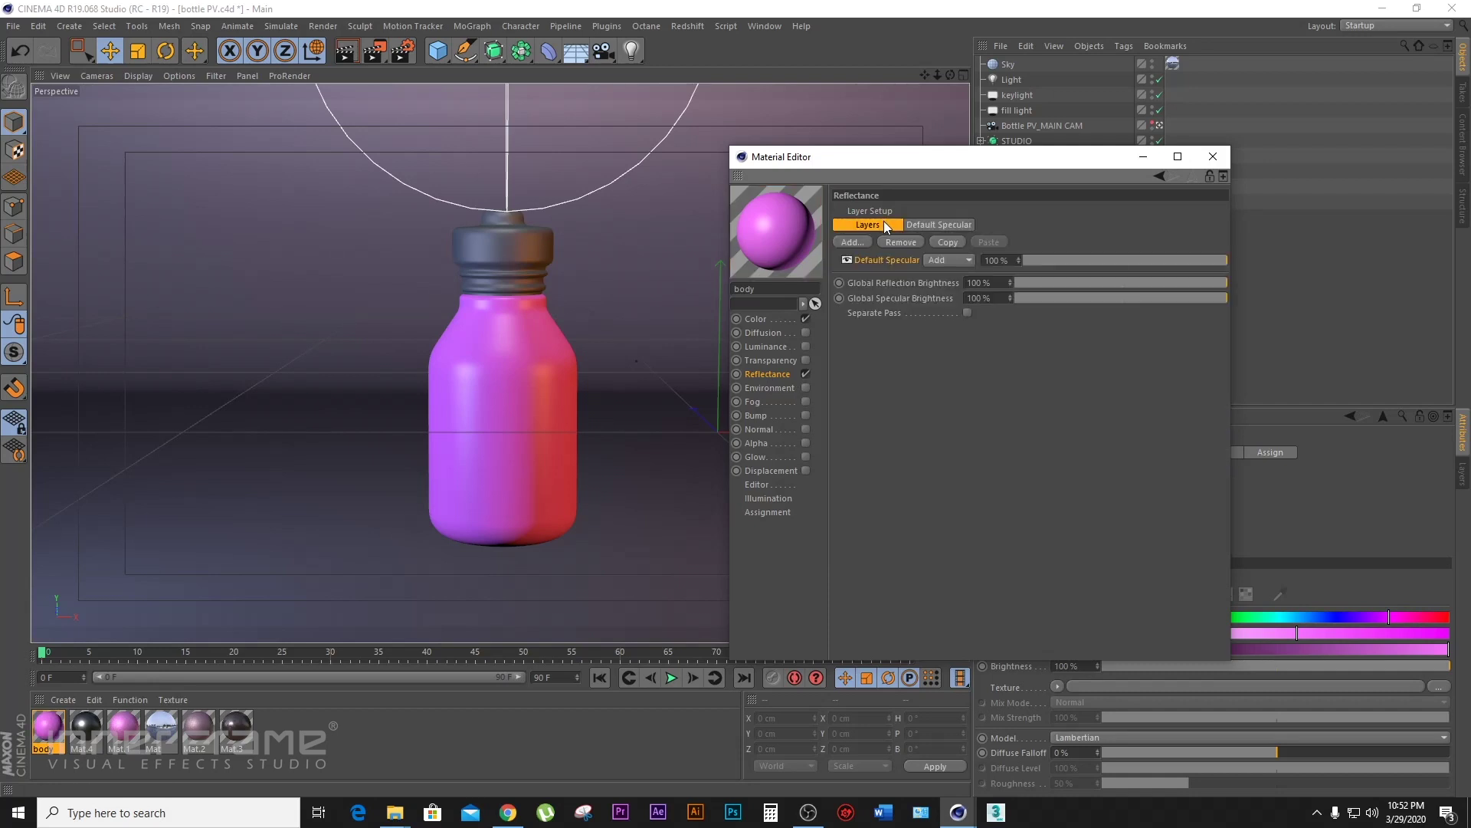
{"action": "left_click", "coordinate": [851, 242]}
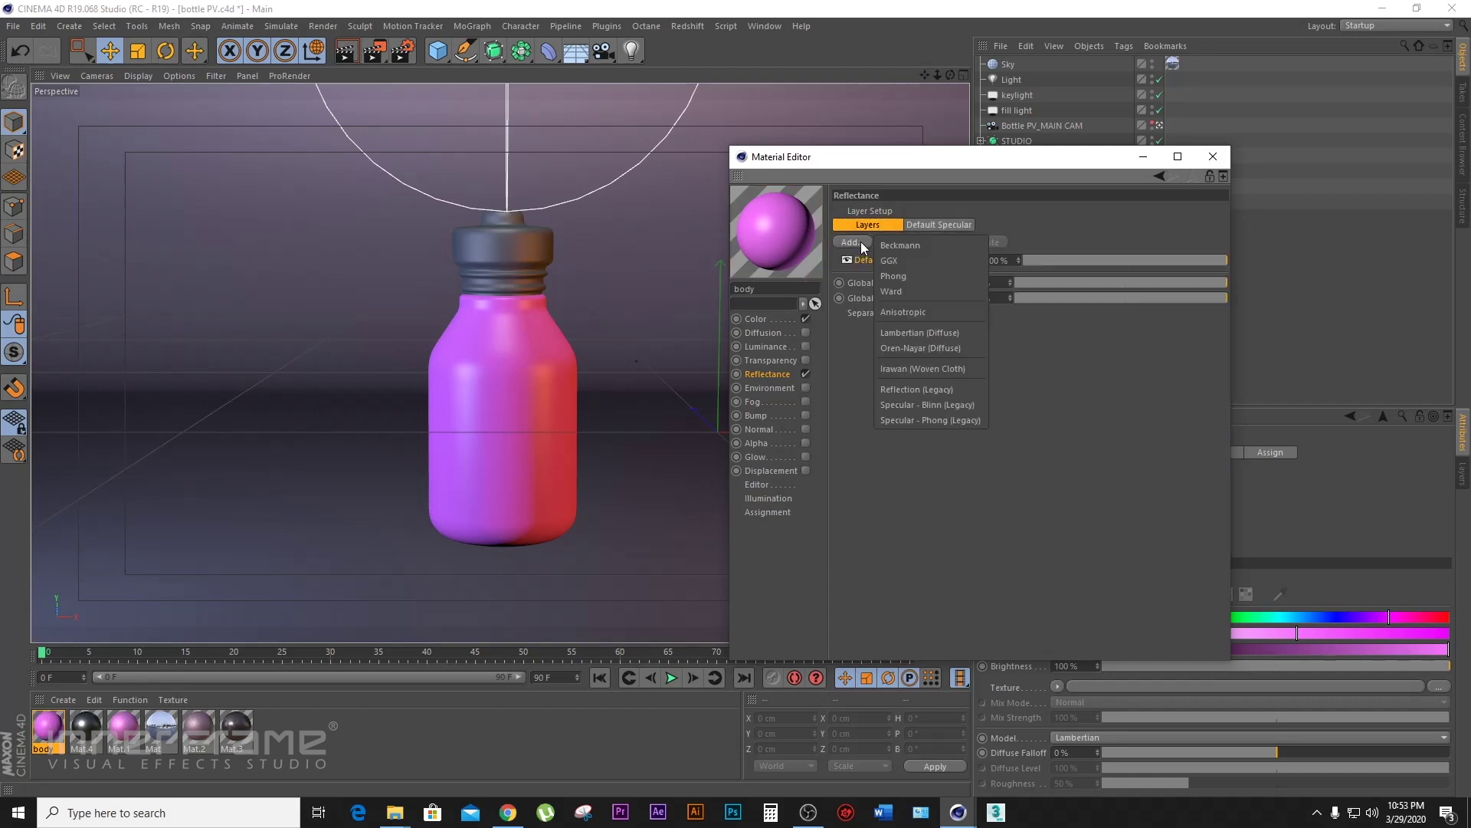
{"action": "left_click", "coordinate": [905, 260]}
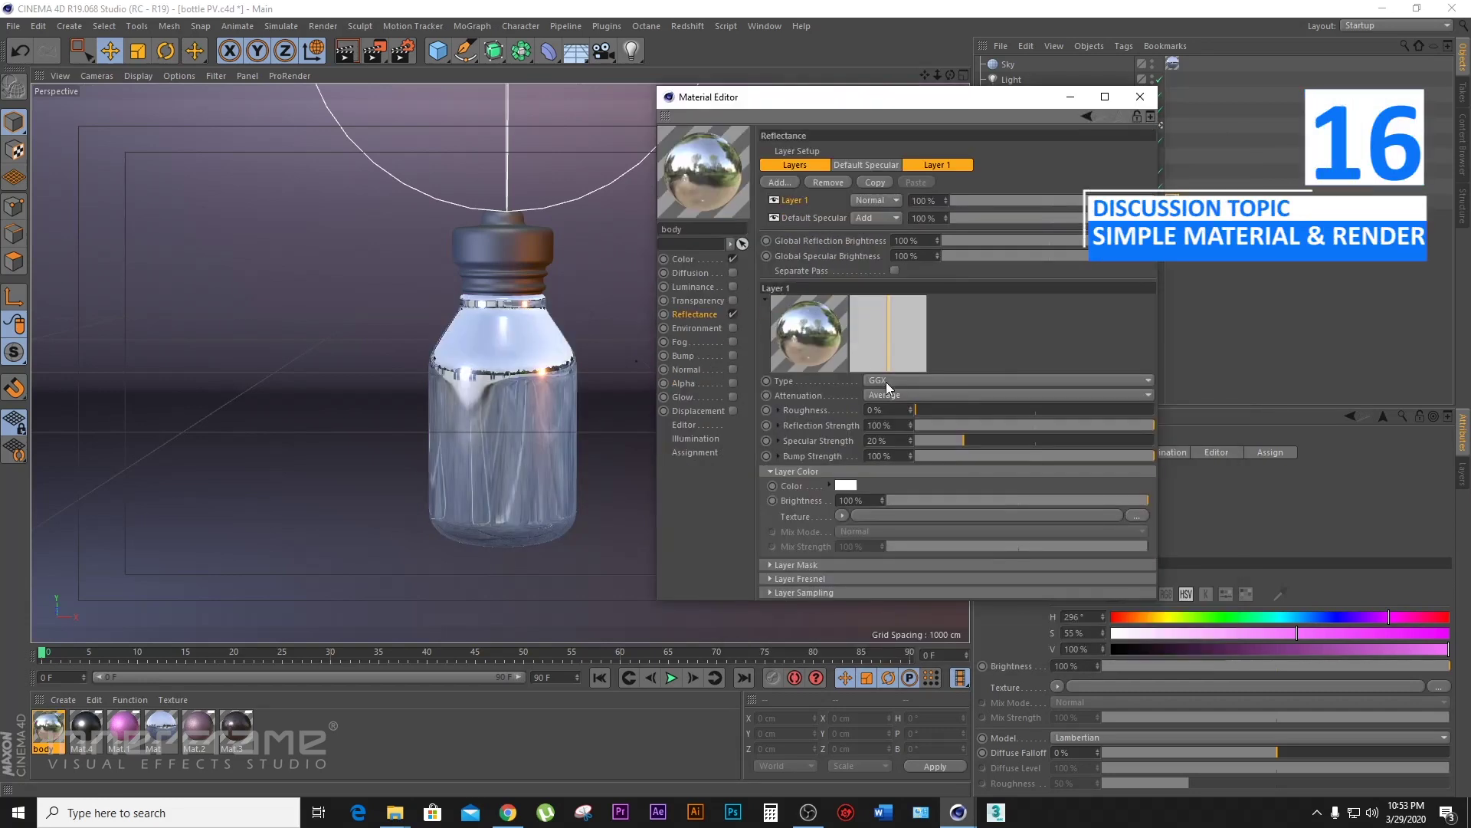
{"action": "left_click", "coordinate": [889, 383]}
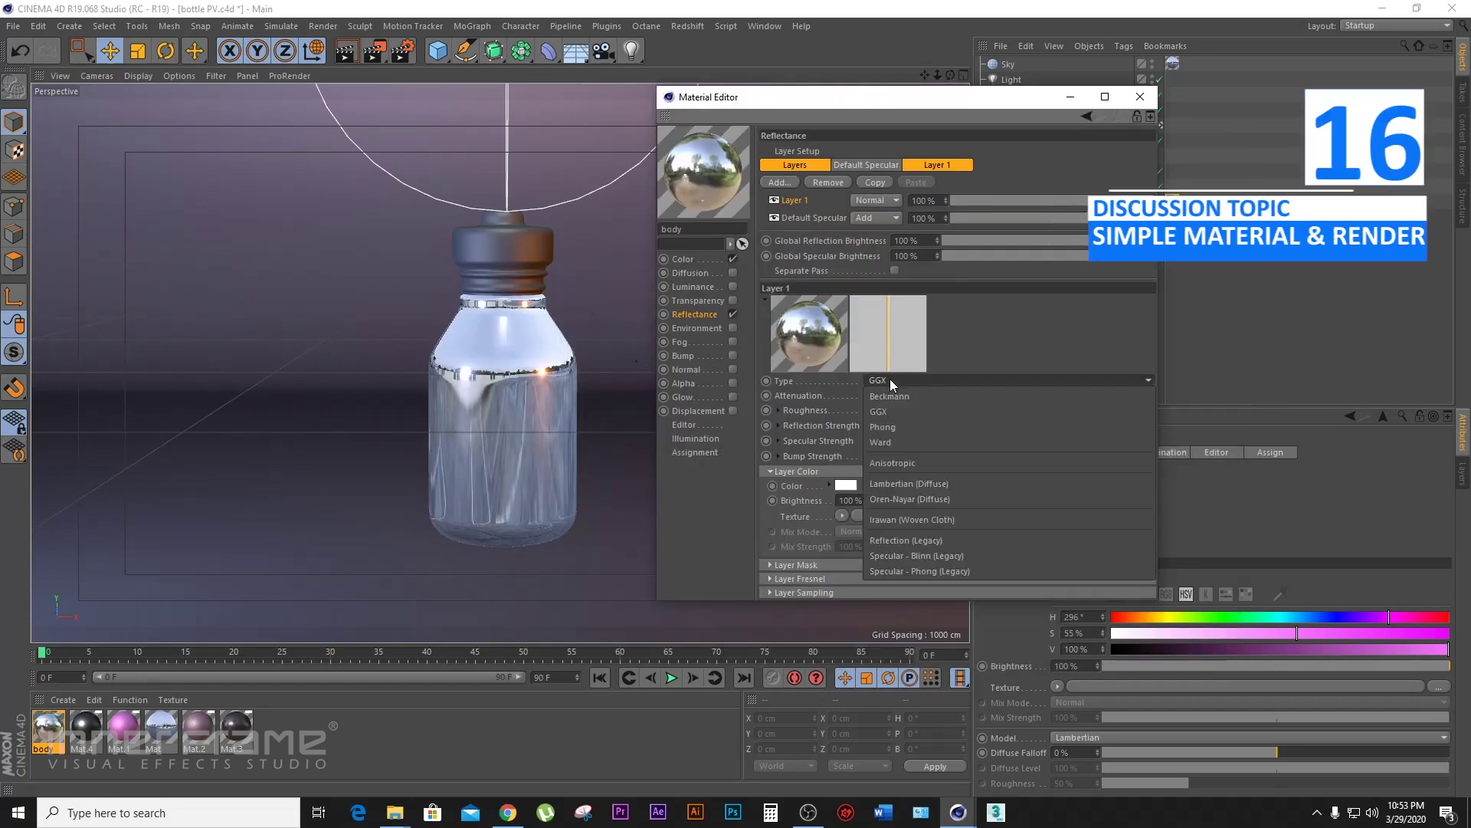
{"action": "left_click", "coordinate": [943, 543]}
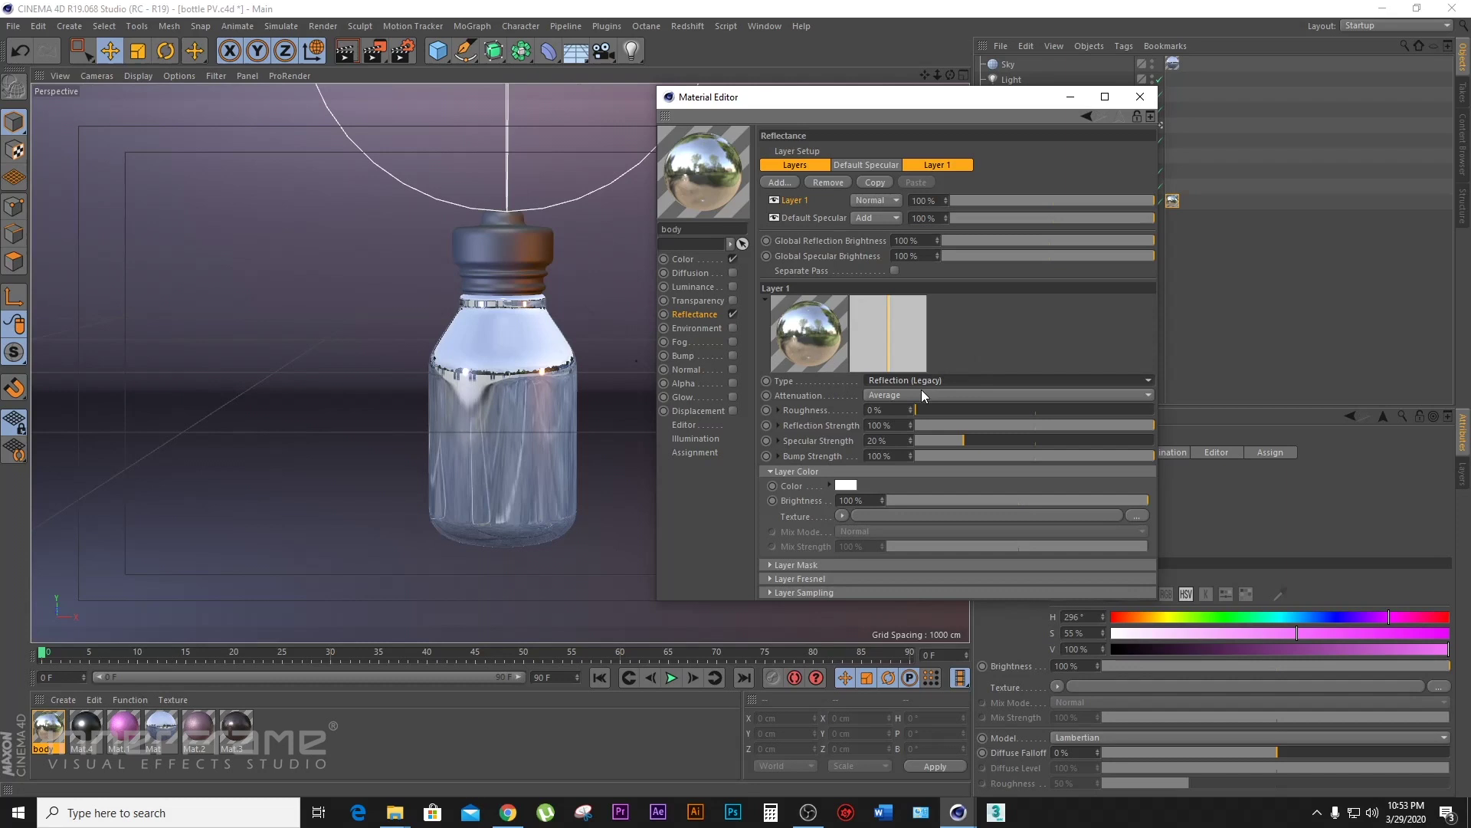
- Set Layer 1's reflection strength to 69% and its roughness to 37%
{"action": "left_click_drag", "start_coordinate": [1133, 424], "coordinate": [1083, 425]}
{"action": "left_click", "coordinate": [977, 410]}
{"action": "left_click_drag", "start_coordinate": [979, 404], "coordinate": [1002, 410]}
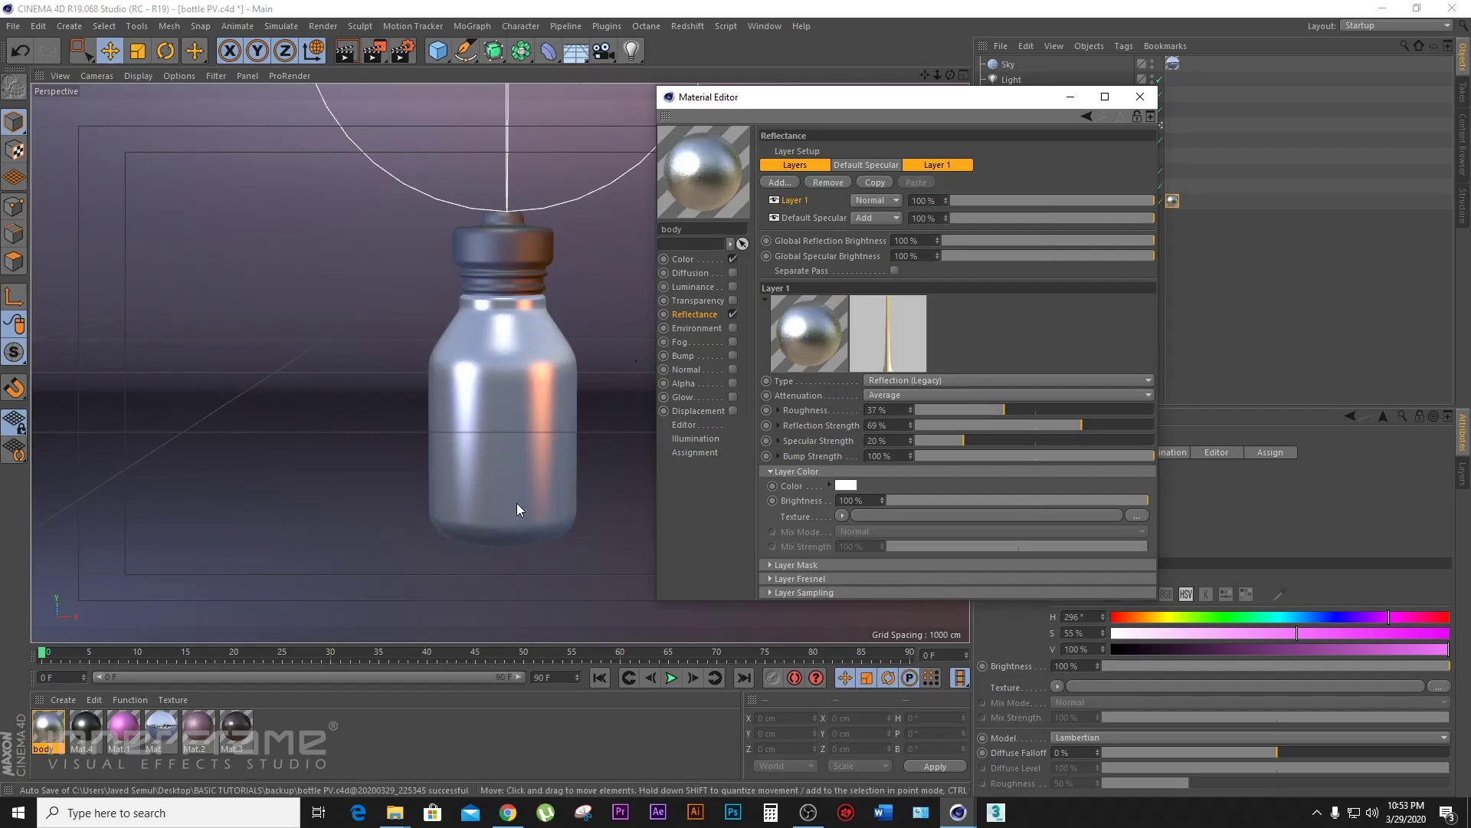
- Give the body material's Layer 1 a pink layer color (H 297°, S 51%, V 100%) and set its roughness to 40%
{"action": "left_click", "coordinate": [996, 410]}
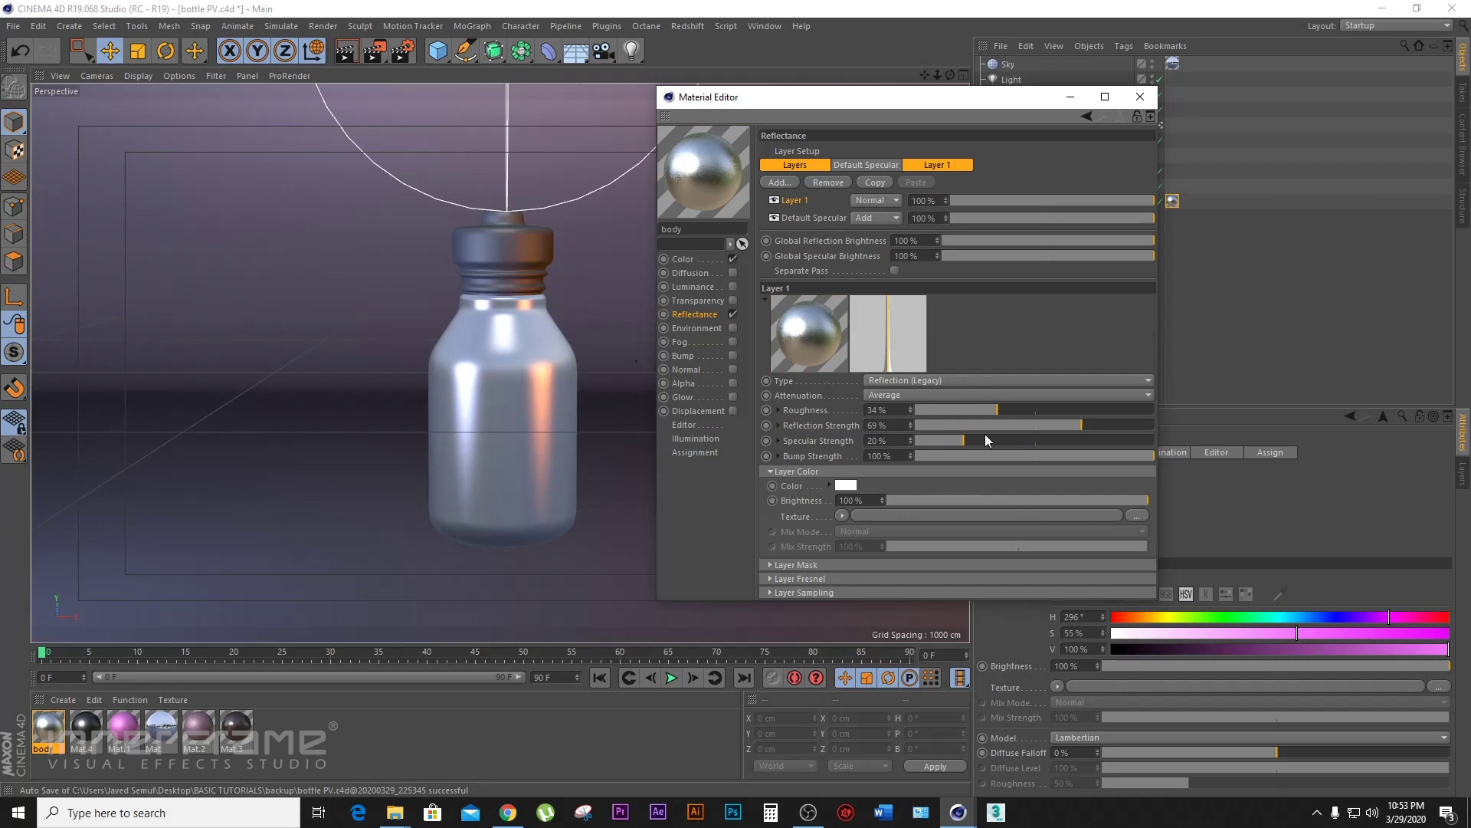
{"action": "left_click", "coordinate": [845, 485]}
{"action": "left_click_drag", "start_coordinate": [859, 405], "coordinate": [1082, 284]}
{"action": "left_click", "coordinate": [1161, 344]}
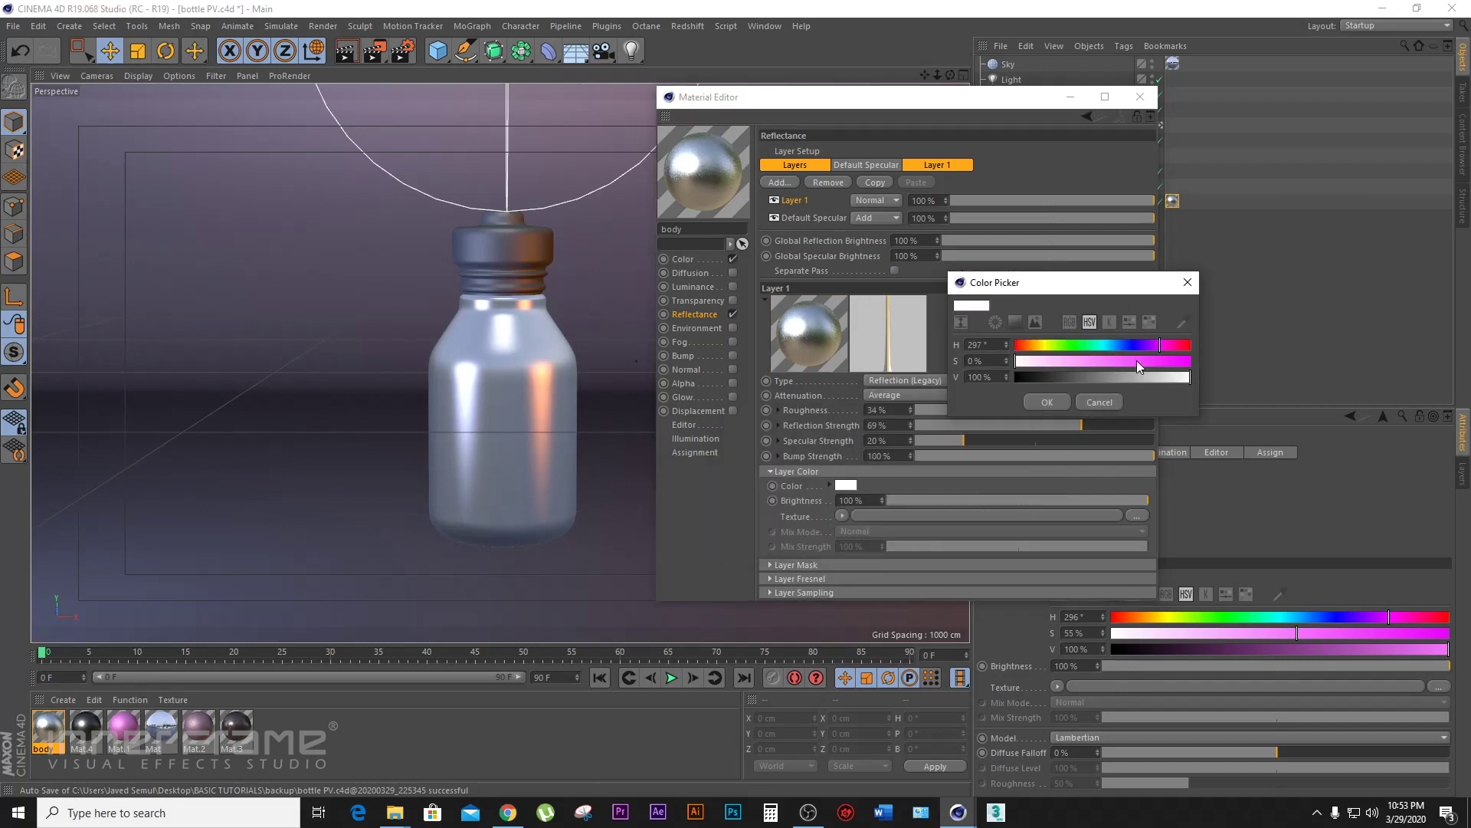
{"action": "left_click_drag", "start_coordinate": [1137, 360], "coordinate": [1128, 361]}
{"action": "left_click", "coordinate": [1099, 361]}
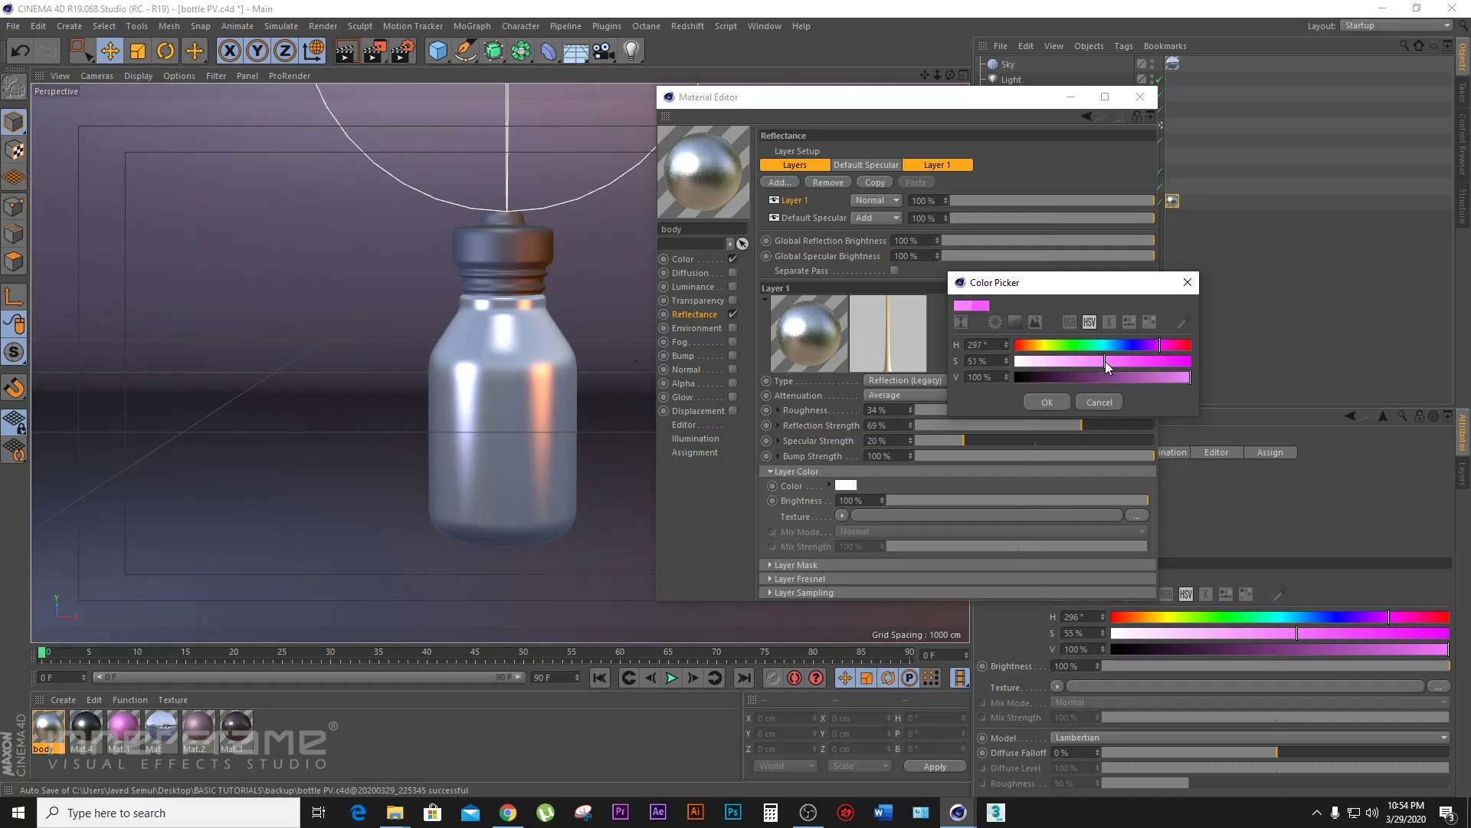
{"action": "left_click", "coordinate": [1056, 397]}
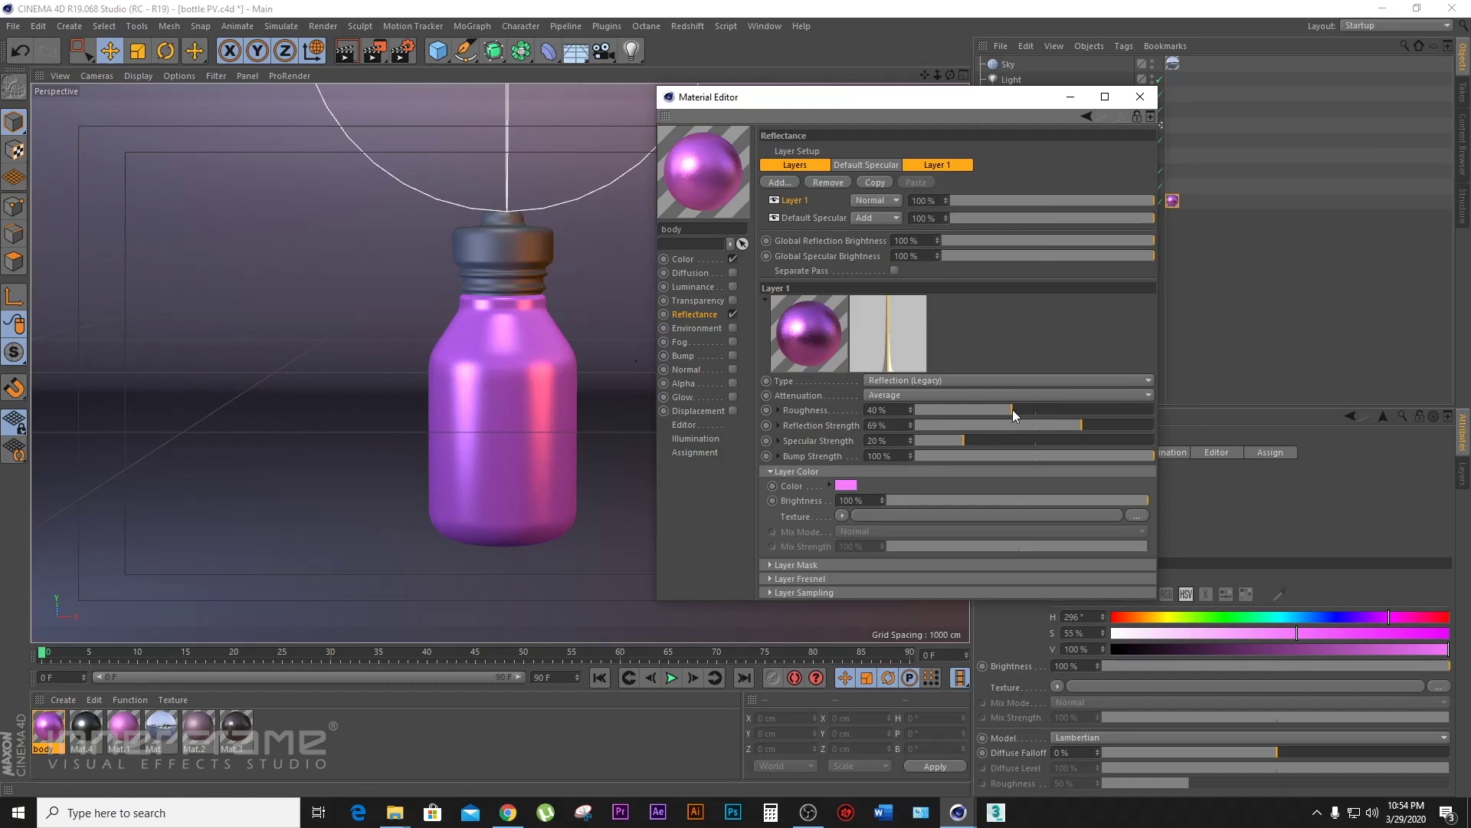
- Render a region around the bottle's body to preview the pink material, and close the material editor
{"action": "left_click_drag", "start_coordinate": [834, 96], "coordinate": [1034, 98]}
{"action": "left_click", "coordinate": [373, 51]}
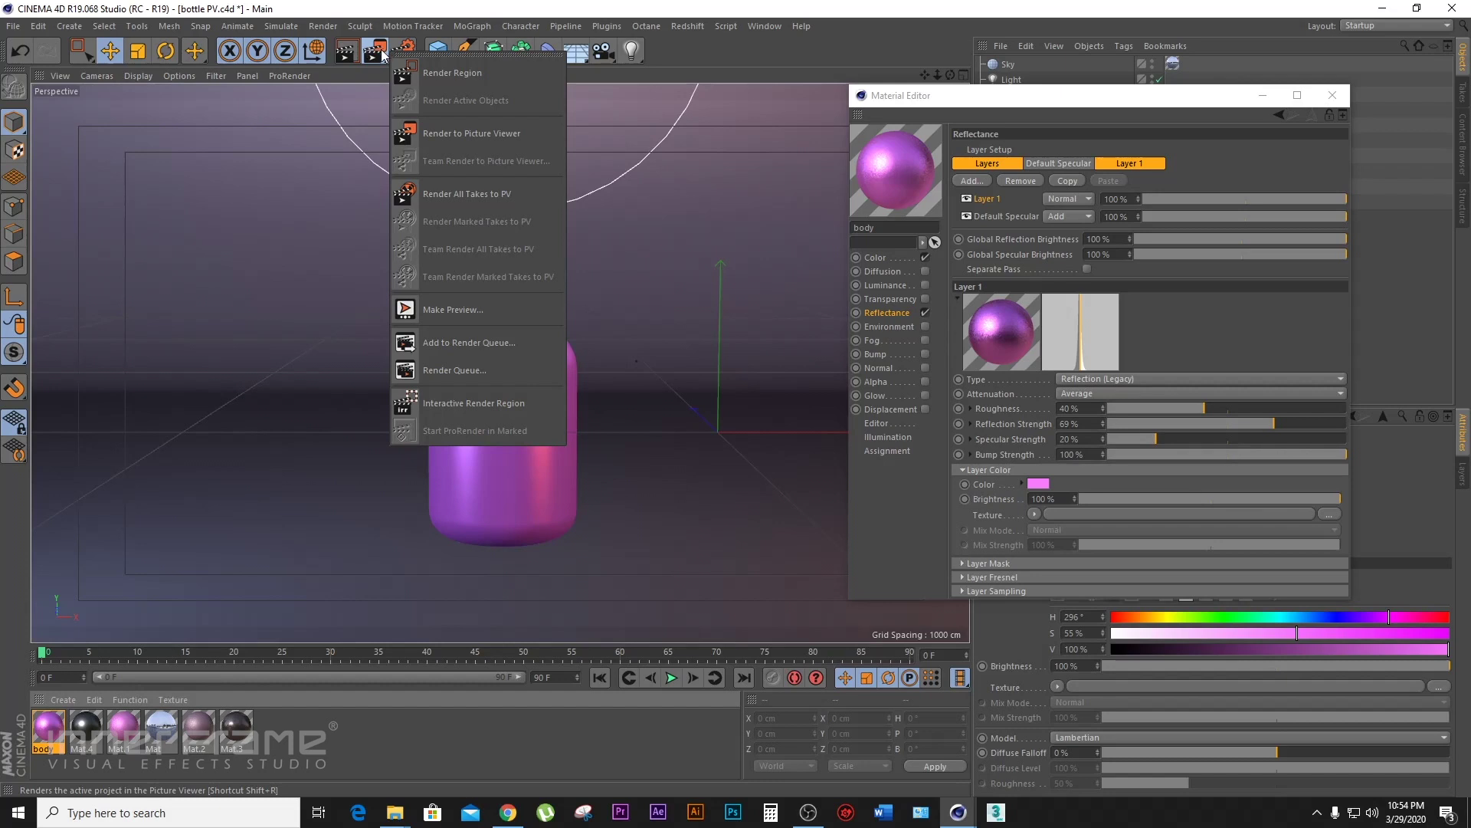
{"action": "left_click", "coordinate": [456, 76]}
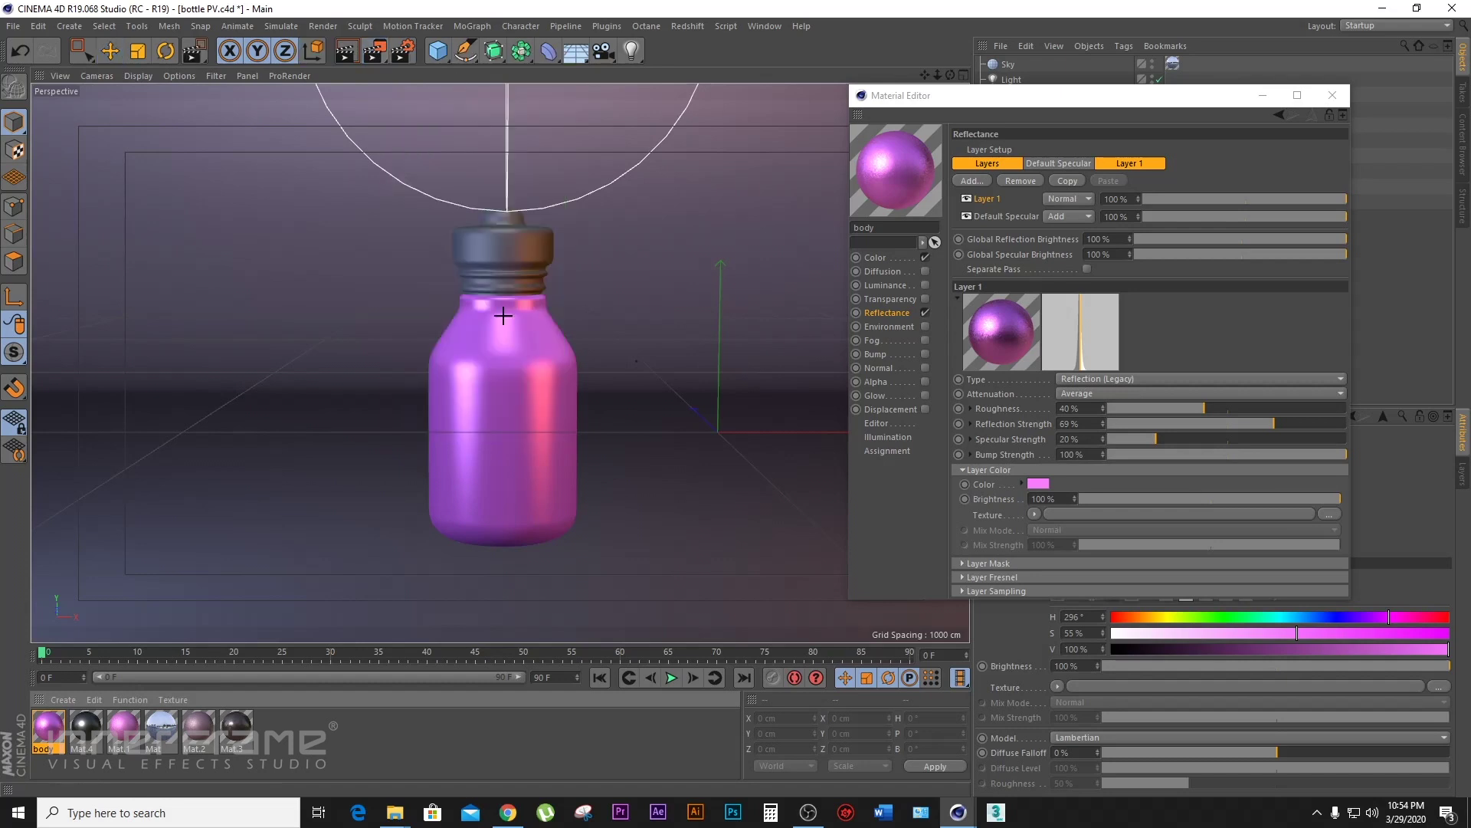
{"action": "mouse_move", "coordinate": [394, 290]}
{"action": "left_mouse_down"}
{"action": "mouse_move", "coordinate": [506, 480]}
{"action": "mouse_move", "coordinate": [521, 559]}
{"action": "mouse_move", "coordinate": [604, 555]}
{"action": "left_mouse_up"}
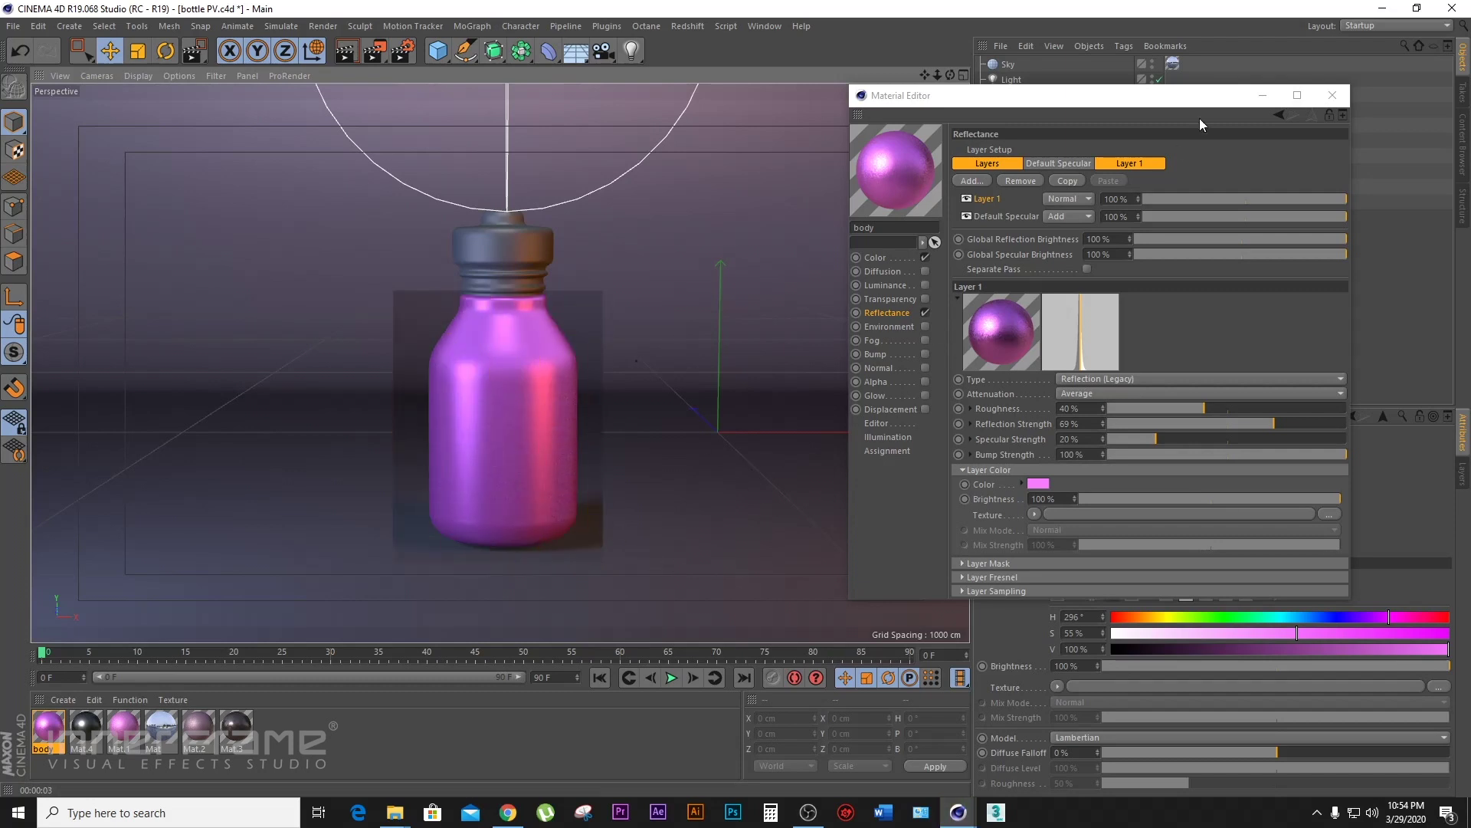
{"action": "left_click", "coordinate": [1333, 95]}
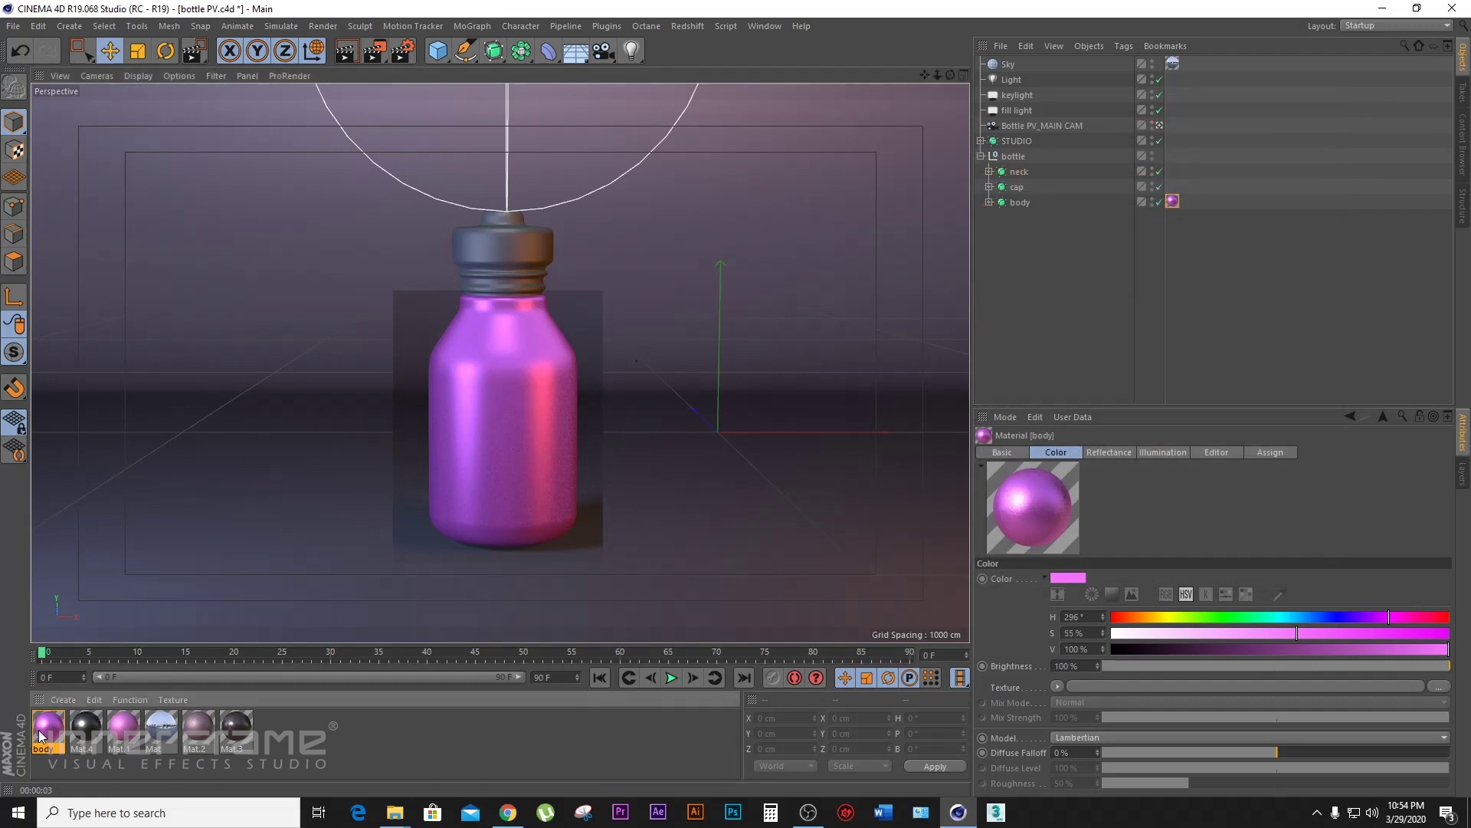
- Add the Global Illumination effect to the render settings with Light Mapping as the secondary method
{"action": "left_click", "coordinate": [402, 50]}
{"action": "left_click_drag", "start_coordinate": [662, 91], "coordinate": [595, 85]}
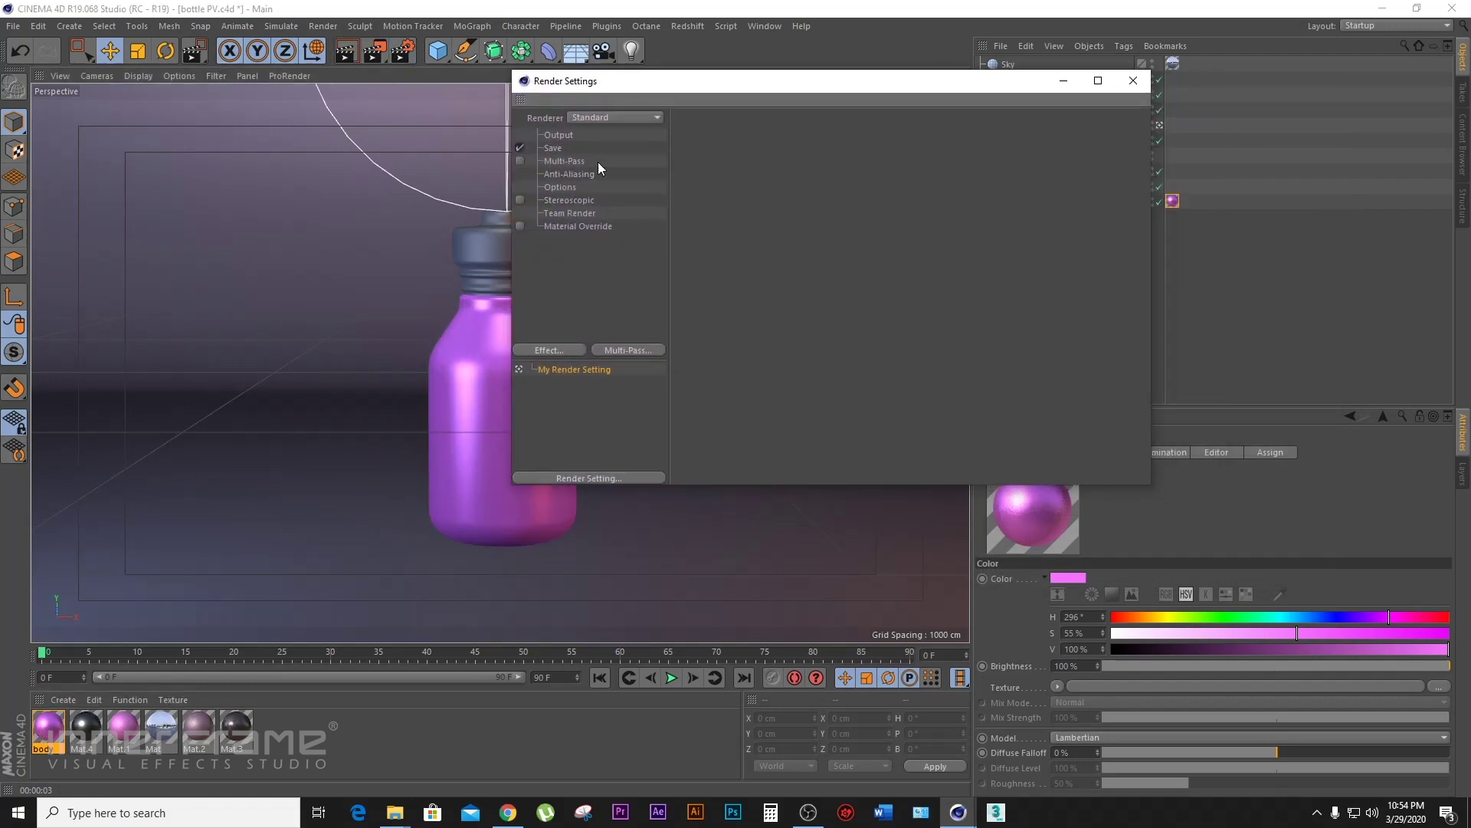
{"action": "left_click", "coordinate": [579, 227]}
{"action": "left_click", "coordinate": [557, 352]}
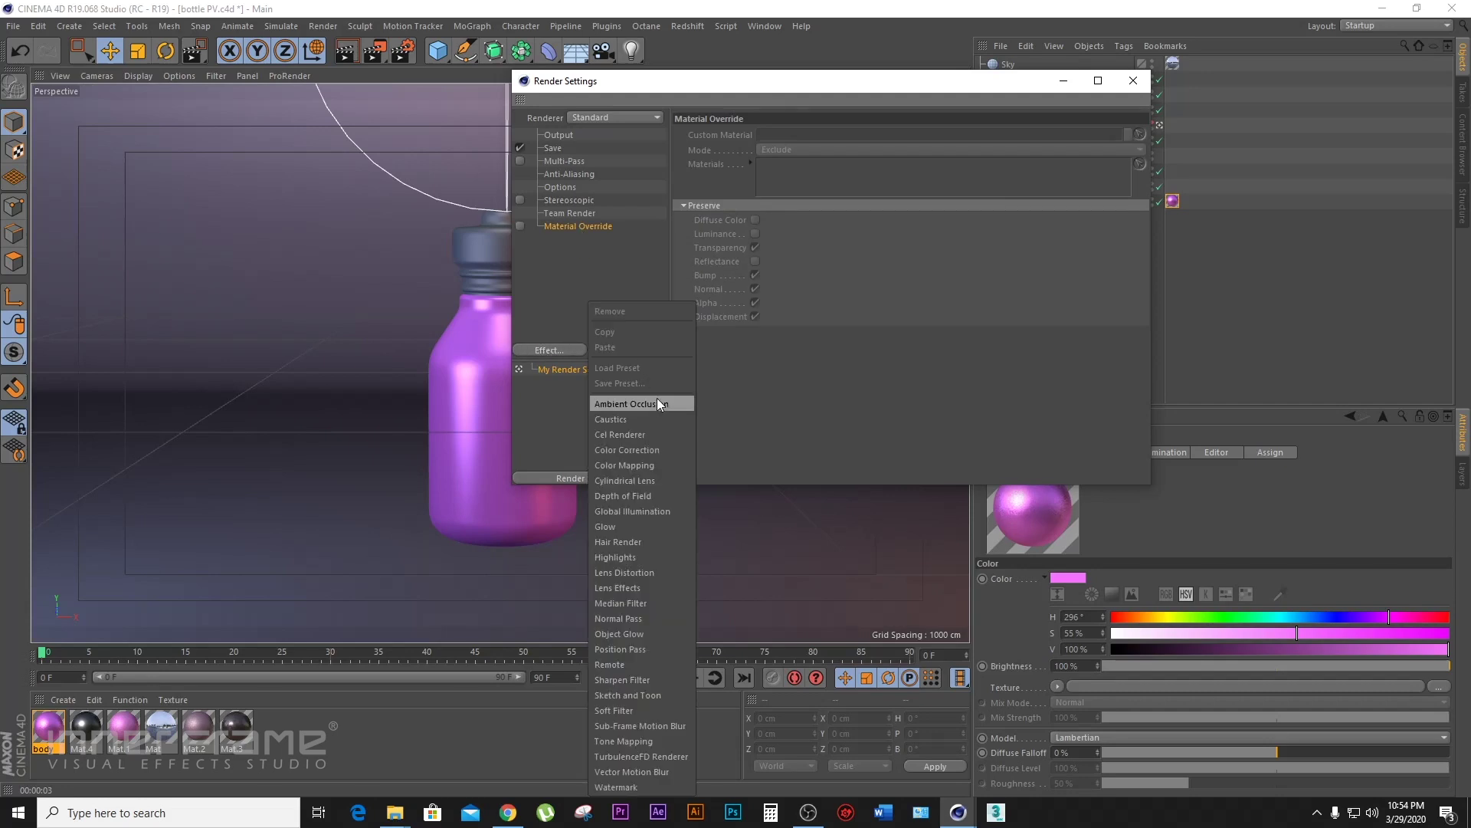
{"action": "left_click", "coordinate": [648, 511]}
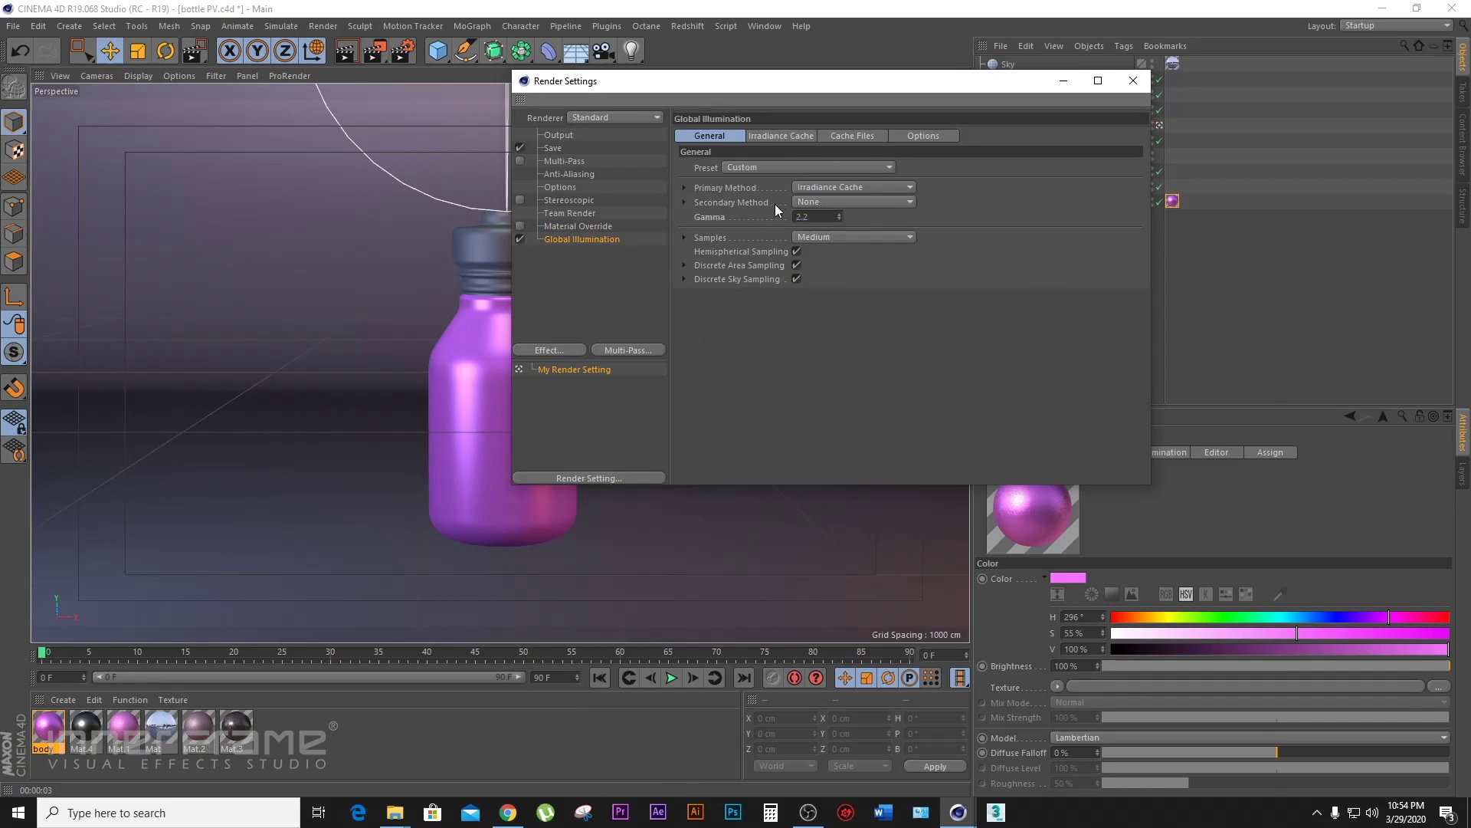
{"action": "left_click", "coordinate": [844, 202]}
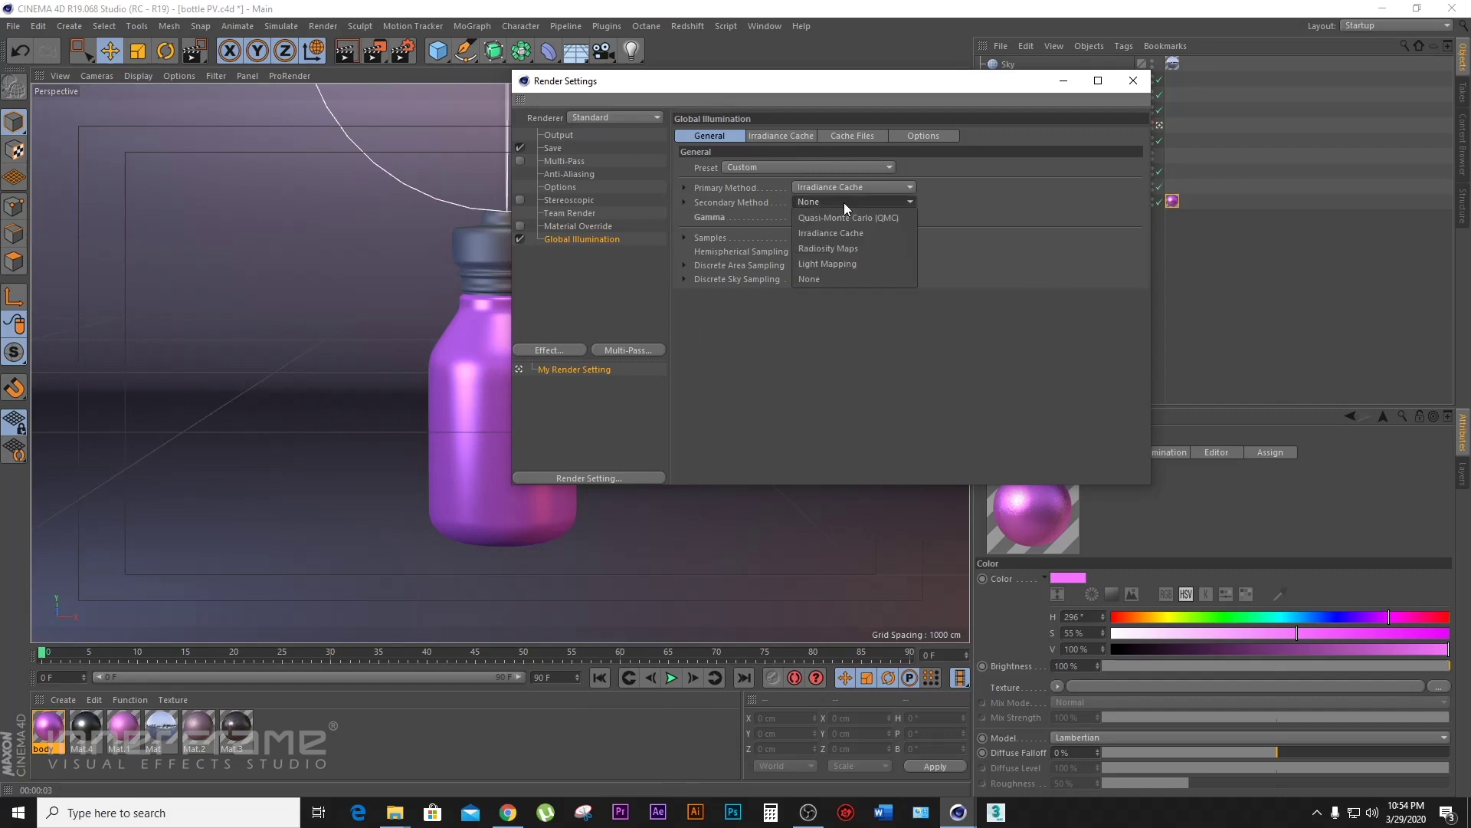
{"action": "left_click", "coordinate": [854, 261]}
{"action": "left_click", "coordinate": [1133, 81]}
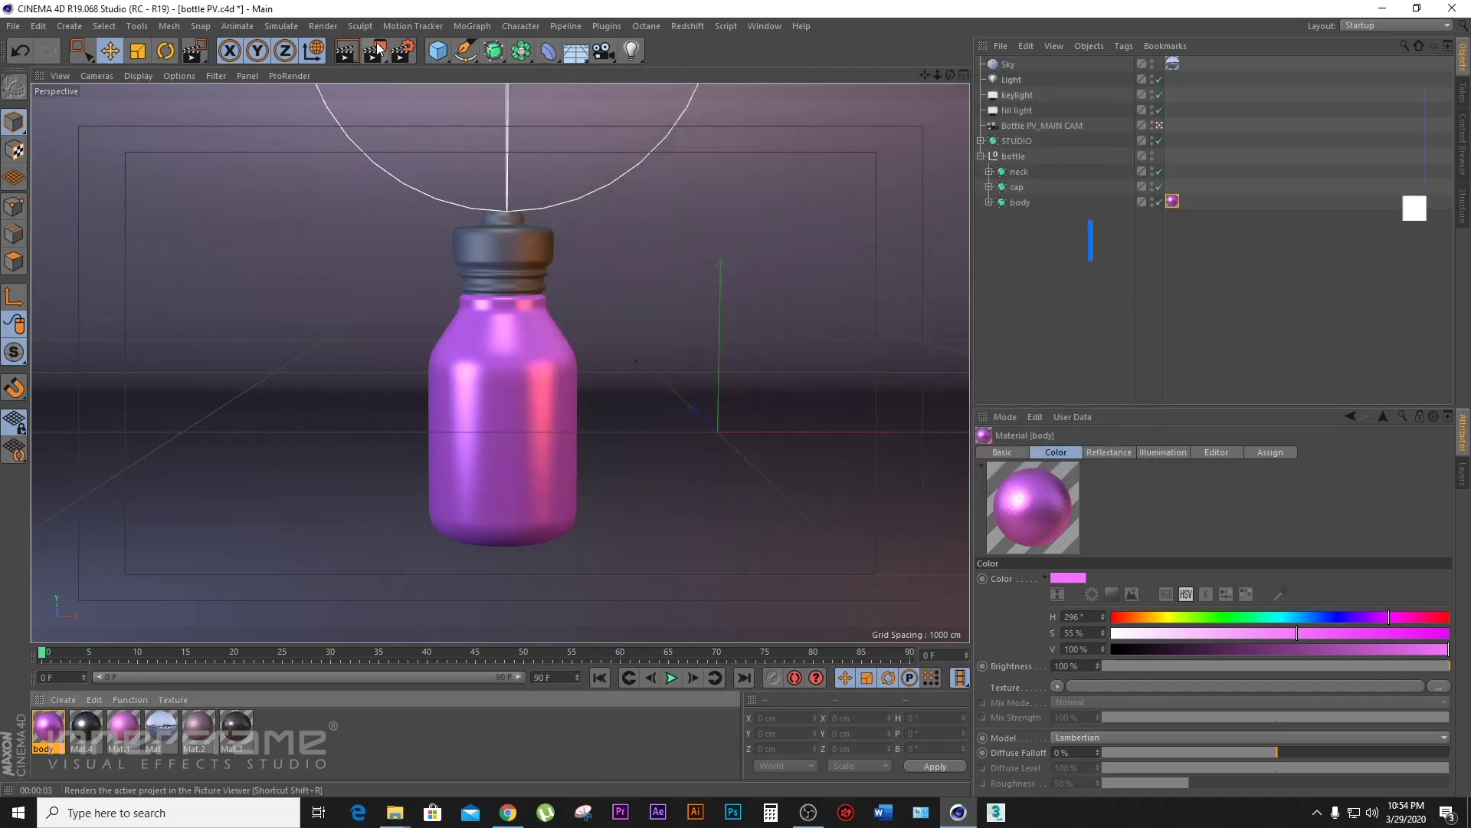
- Render a region around the bottle's body to preview it with global illumination
{"action": "left_click", "coordinate": [376, 51]}
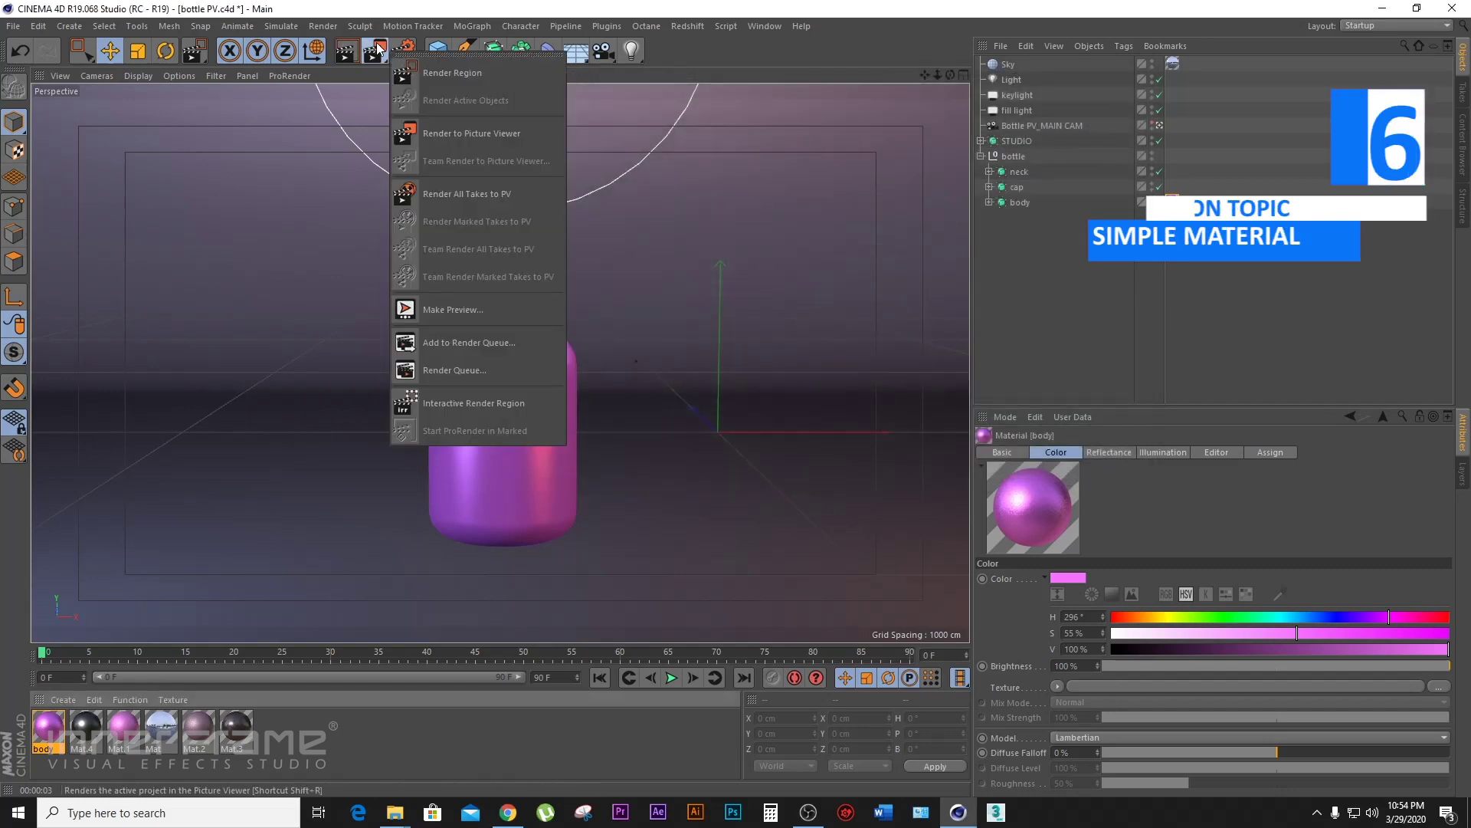
{"action": "left_click", "coordinate": [440, 72]}
{"action": "left_click_drag", "start_coordinate": [398, 281], "coordinate": [610, 566]}
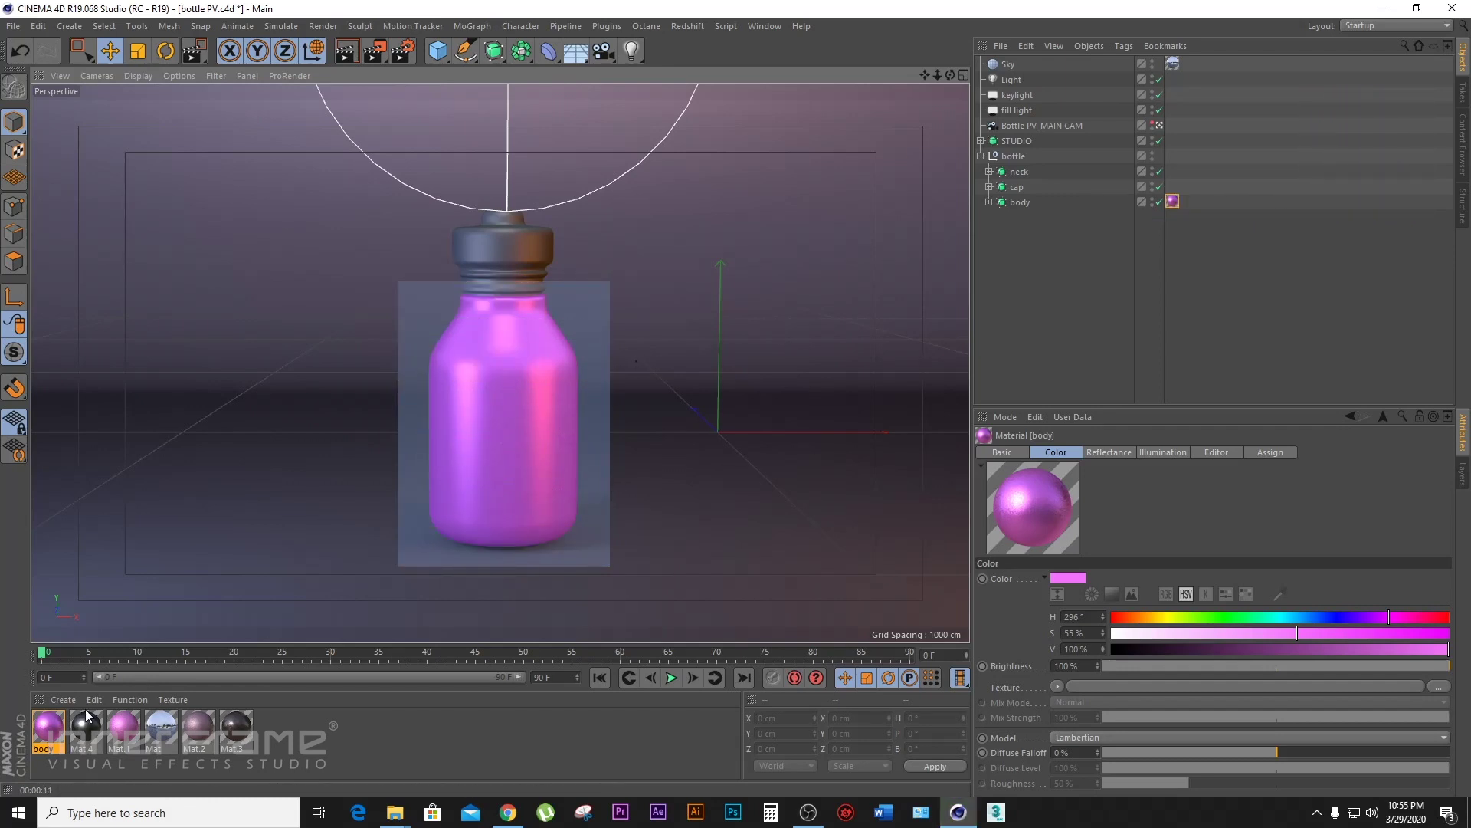
- Duplicate the body material in the material list
{"action": "left_click", "coordinate": [54, 726]}
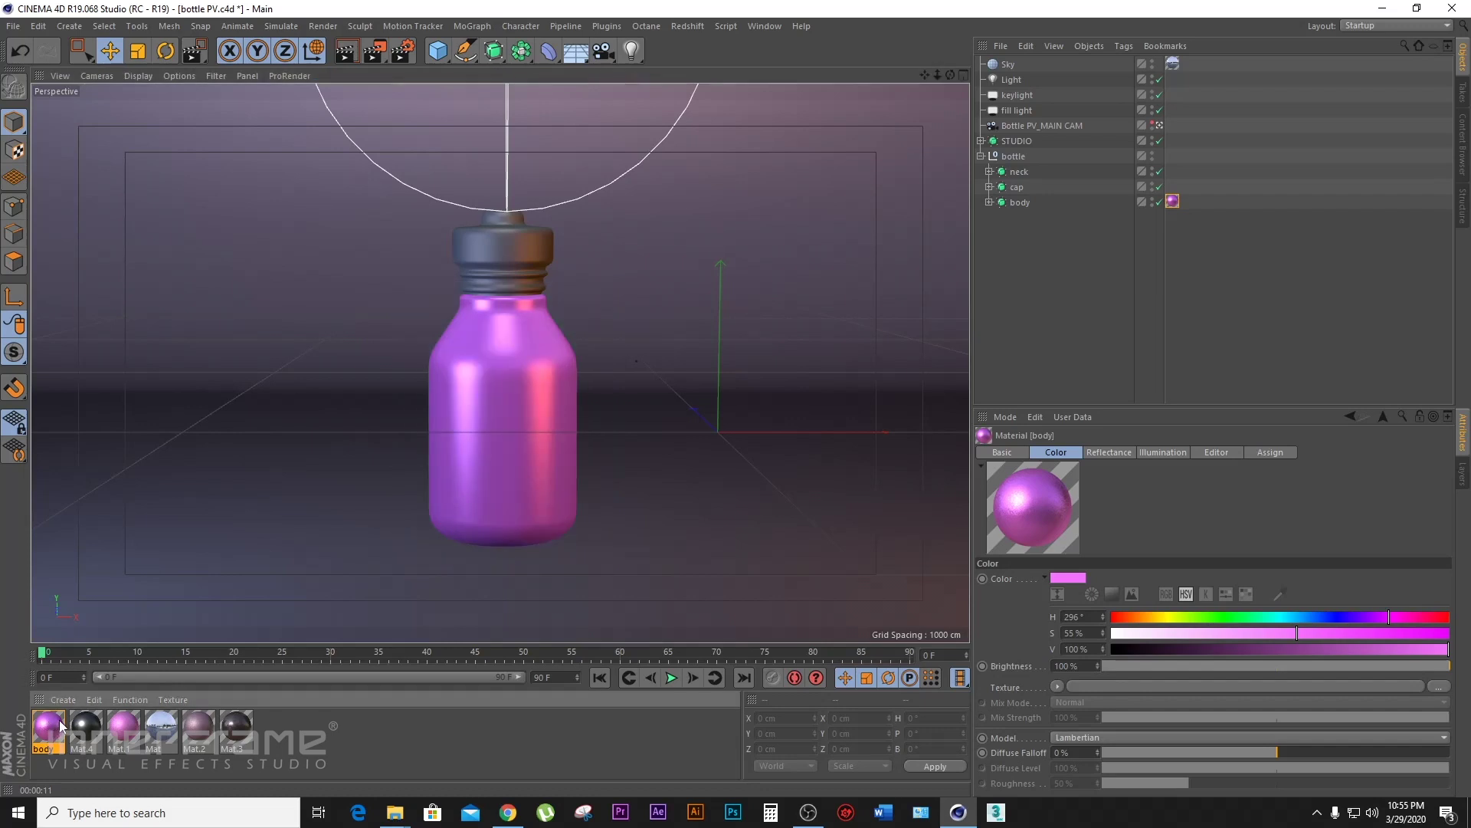
{"action": "left_click_drag", "start_coordinate": [57, 725], "coordinate": [62, 726]}
{"action": "left_click_drag", "start_coordinate": [61, 725], "coordinate": [66, 726], "text": "ctrl"}
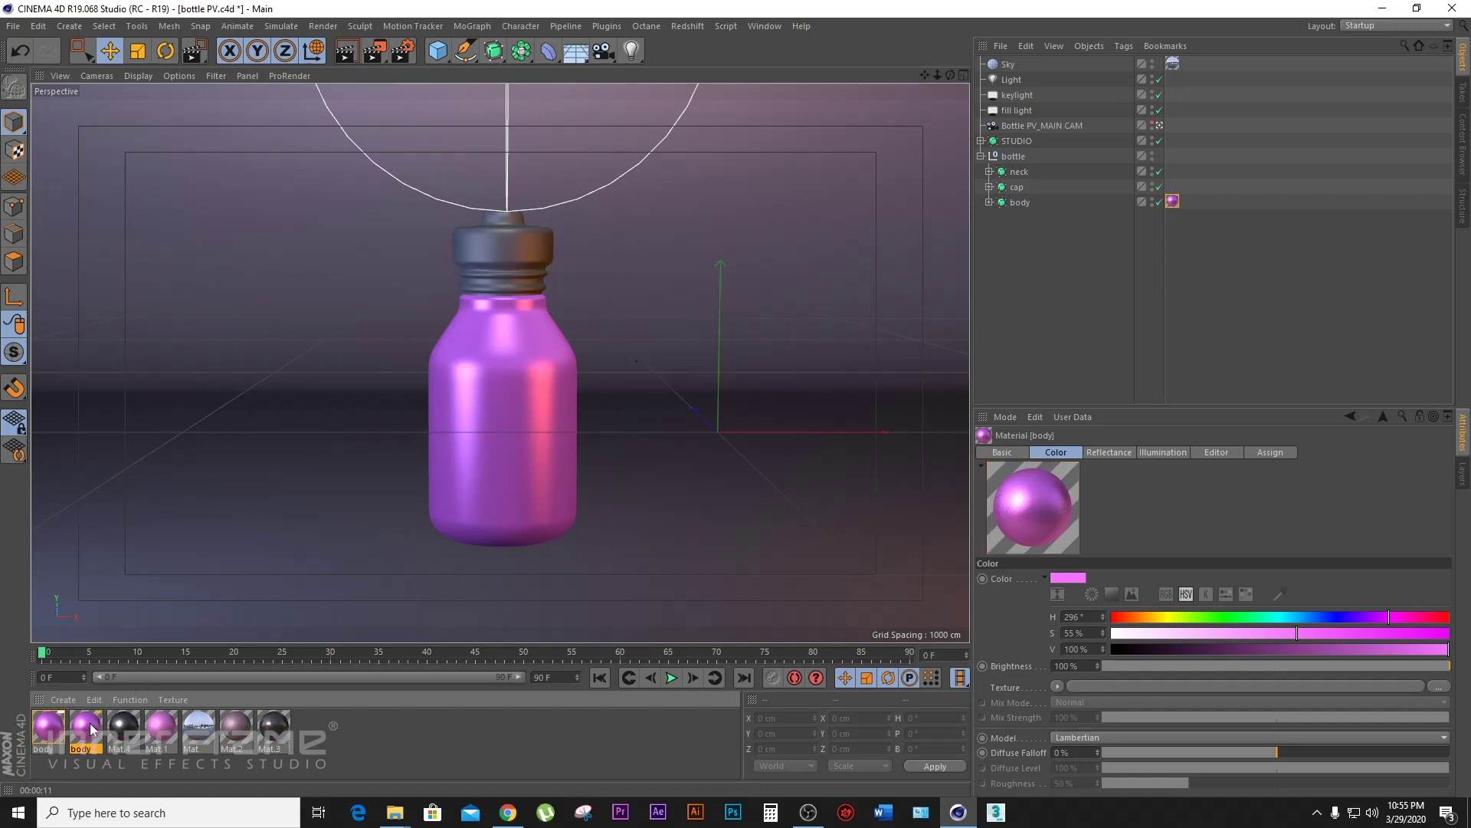
- Lighten the duplicated material's Layer 1 reflectance color by lowering its saturation to about 36%
{"action": "double_click", "coordinate": [86, 727]}
{"action": "left_click_drag", "start_coordinate": [458, 107], "coordinate": [1072, 261]}
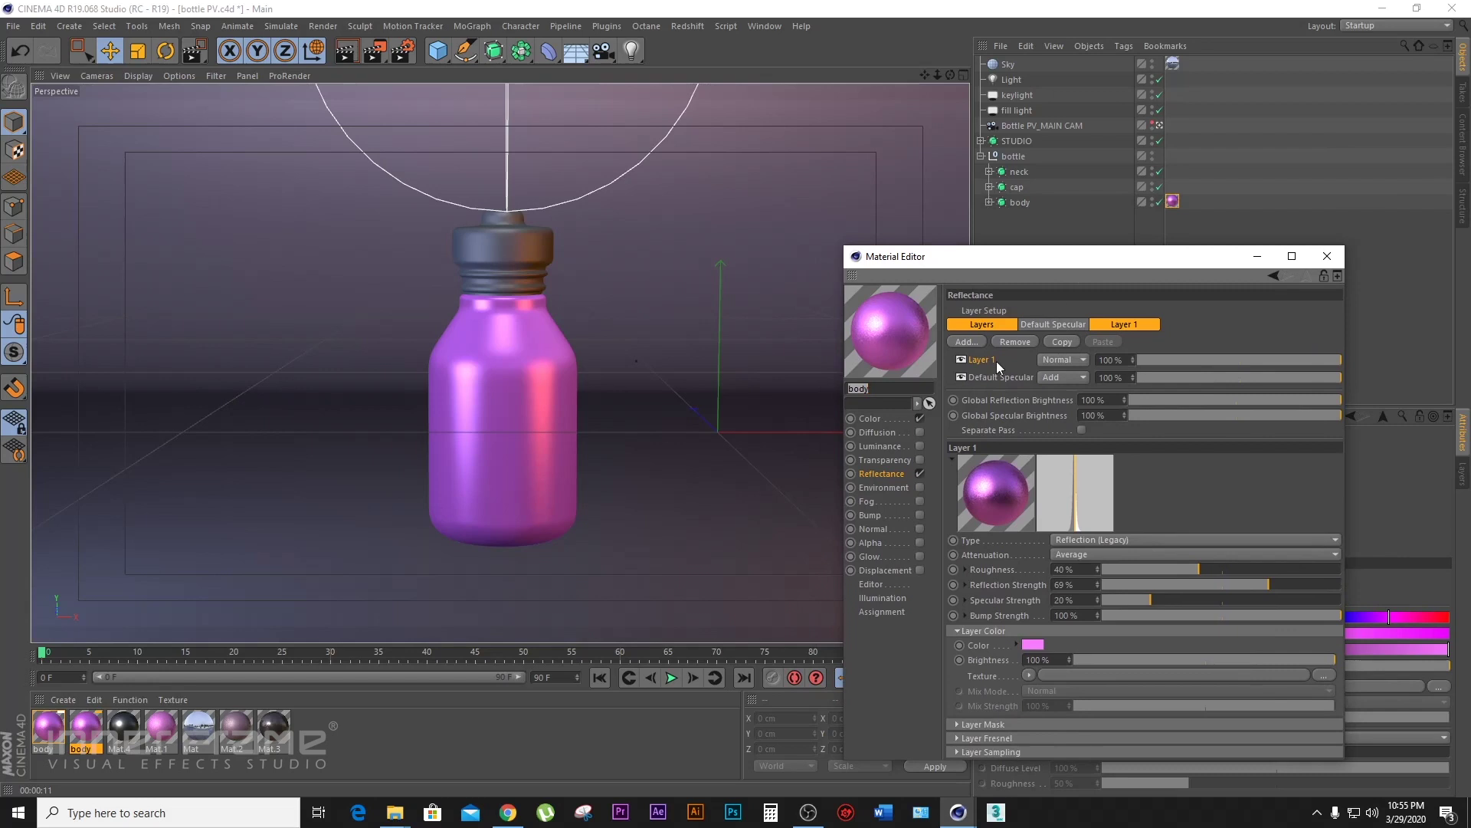
{"action": "left_click", "coordinate": [895, 473]}
{"action": "left_click", "coordinate": [1034, 643]}
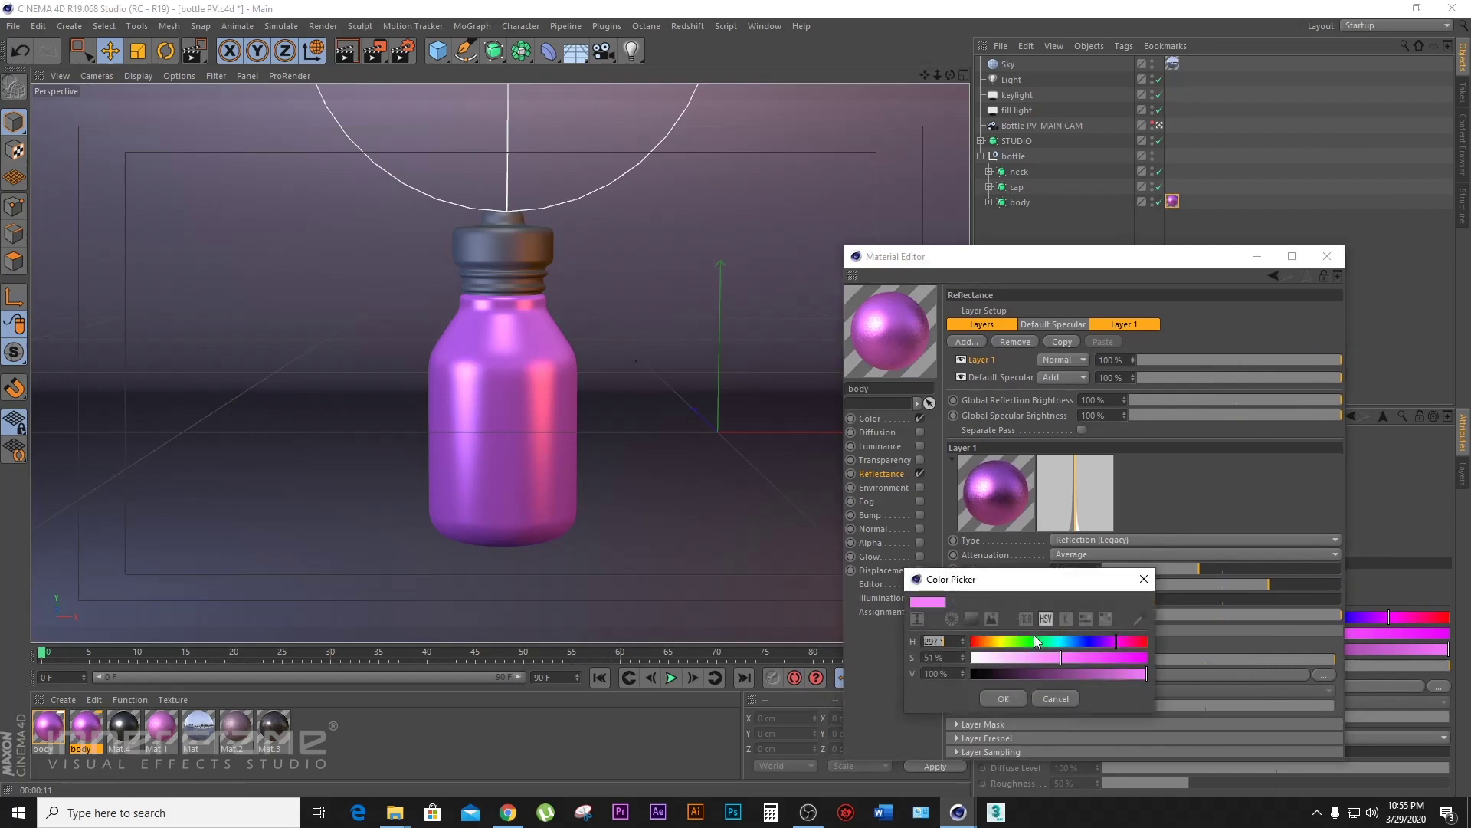
{"action": "left_click", "coordinate": [1065, 658]}
{"action": "left_click", "coordinate": [1013, 656]}
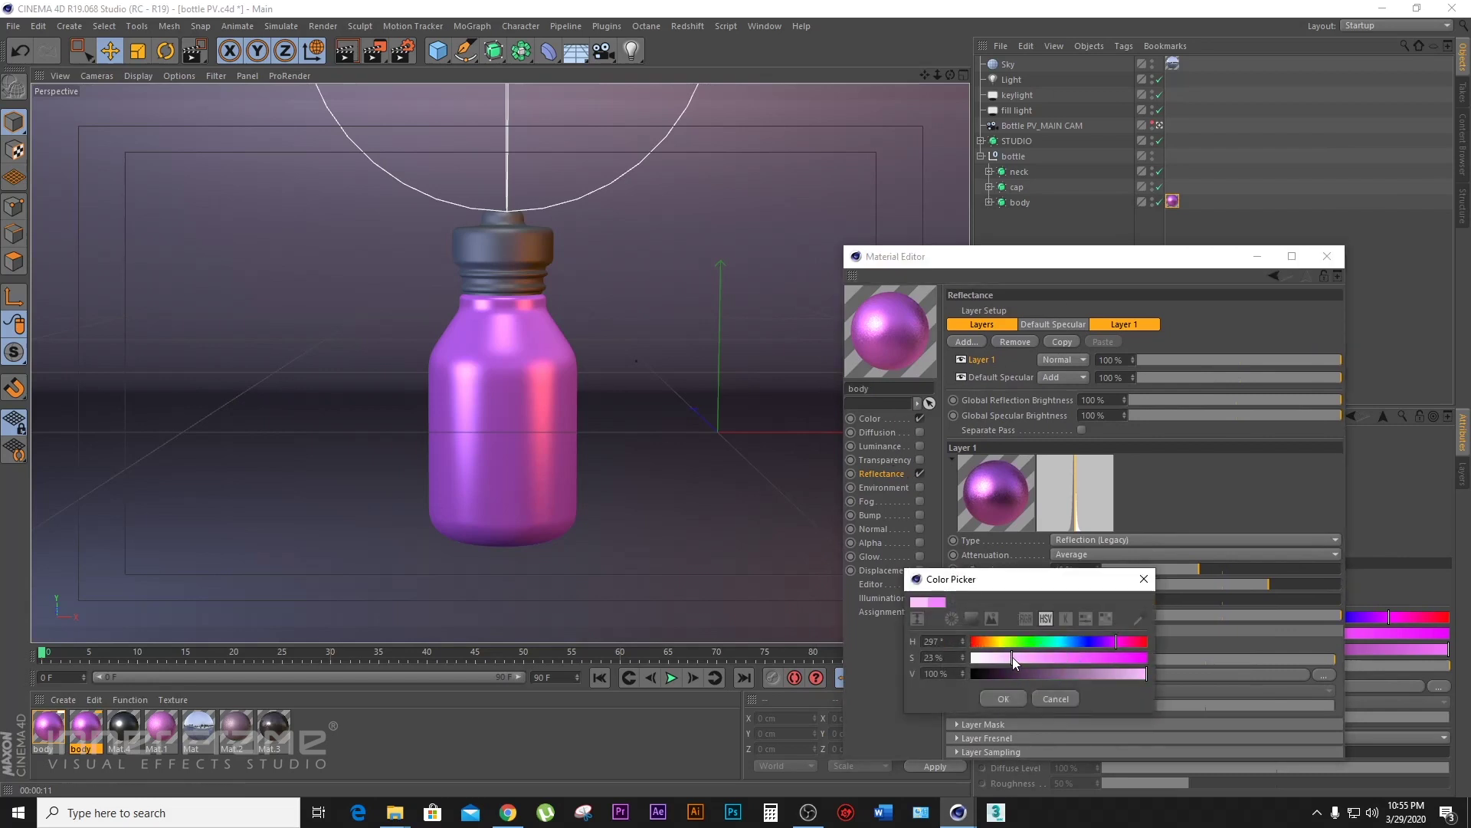
{"action": "left_click", "coordinate": [1034, 656]}
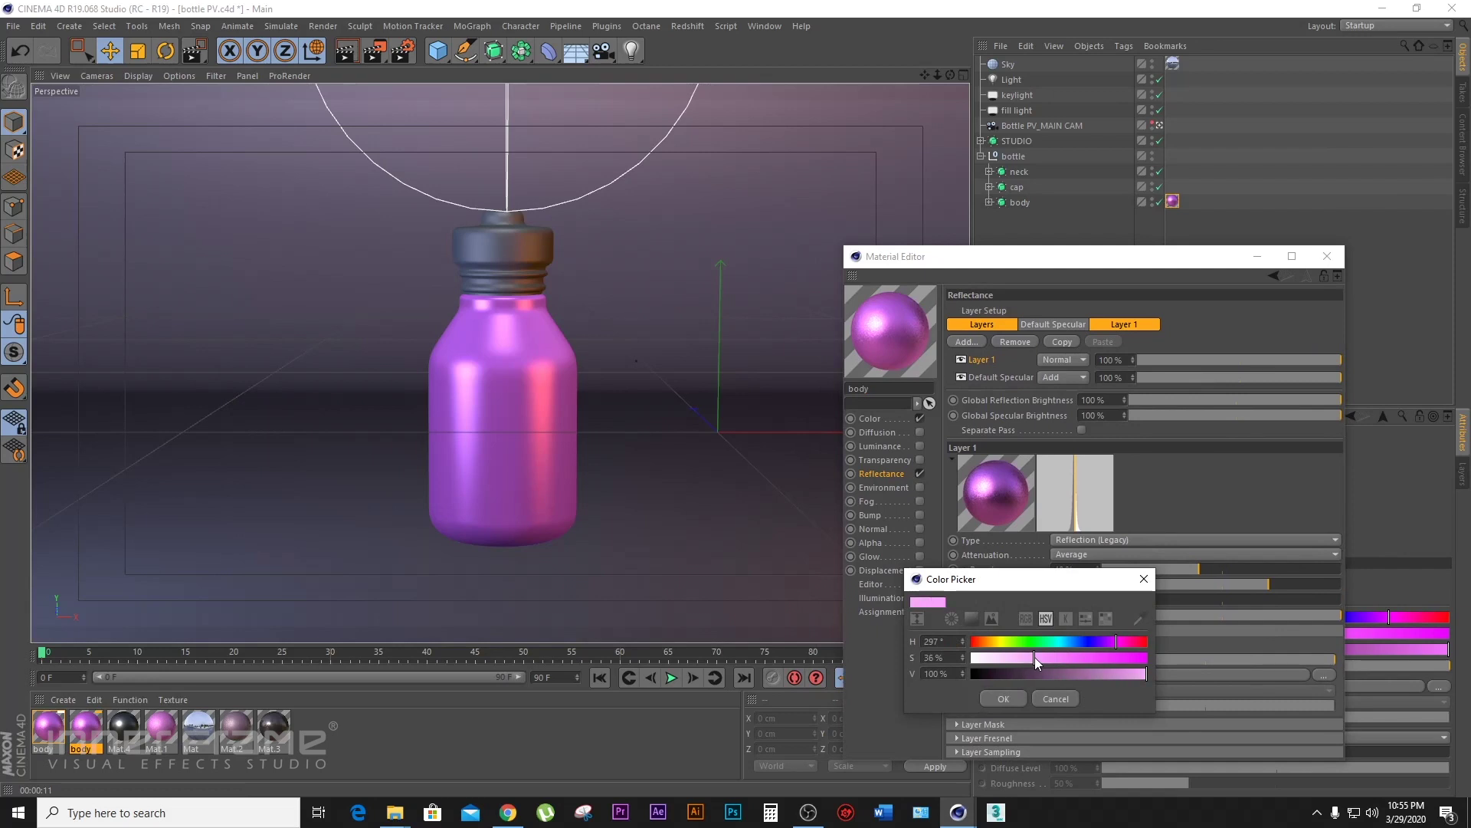
{"action": "left_click", "coordinate": [1004, 698]}
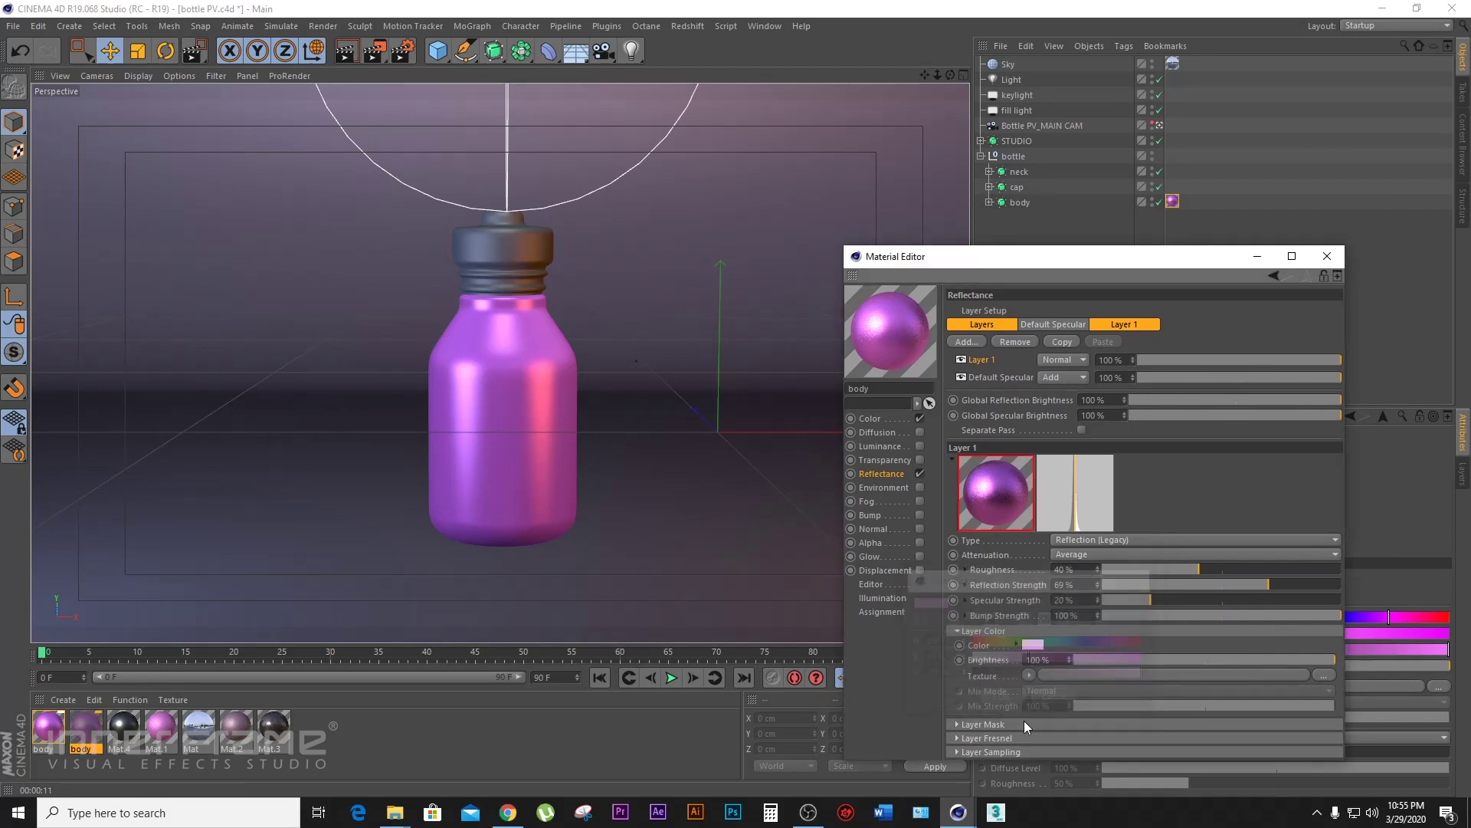
- Reduce the duplicated material's base color saturation to 40% and assign the material to the bottle's neck
{"action": "left_click", "coordinate": [877, 420]}
{"action": "left_click_drag", "start_coordinate": [1229, 367], "coordinate": [1185, 366]}
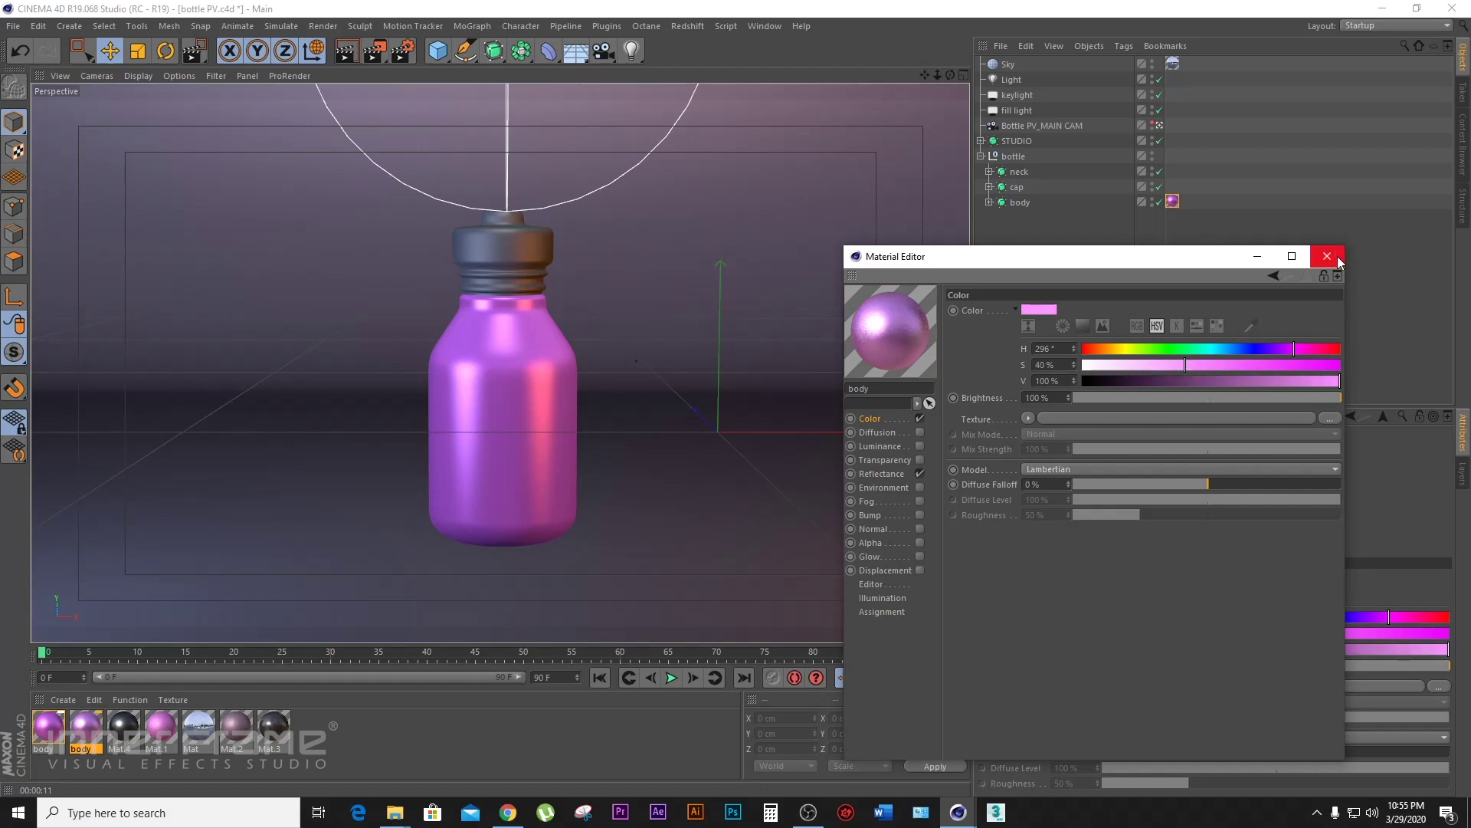
{"action": "left_click", "coordinate": [1339, 258]}
{"action": "left_click_drag", "start_coordinate": [86, 737], "coordinate": [1016, 179]}
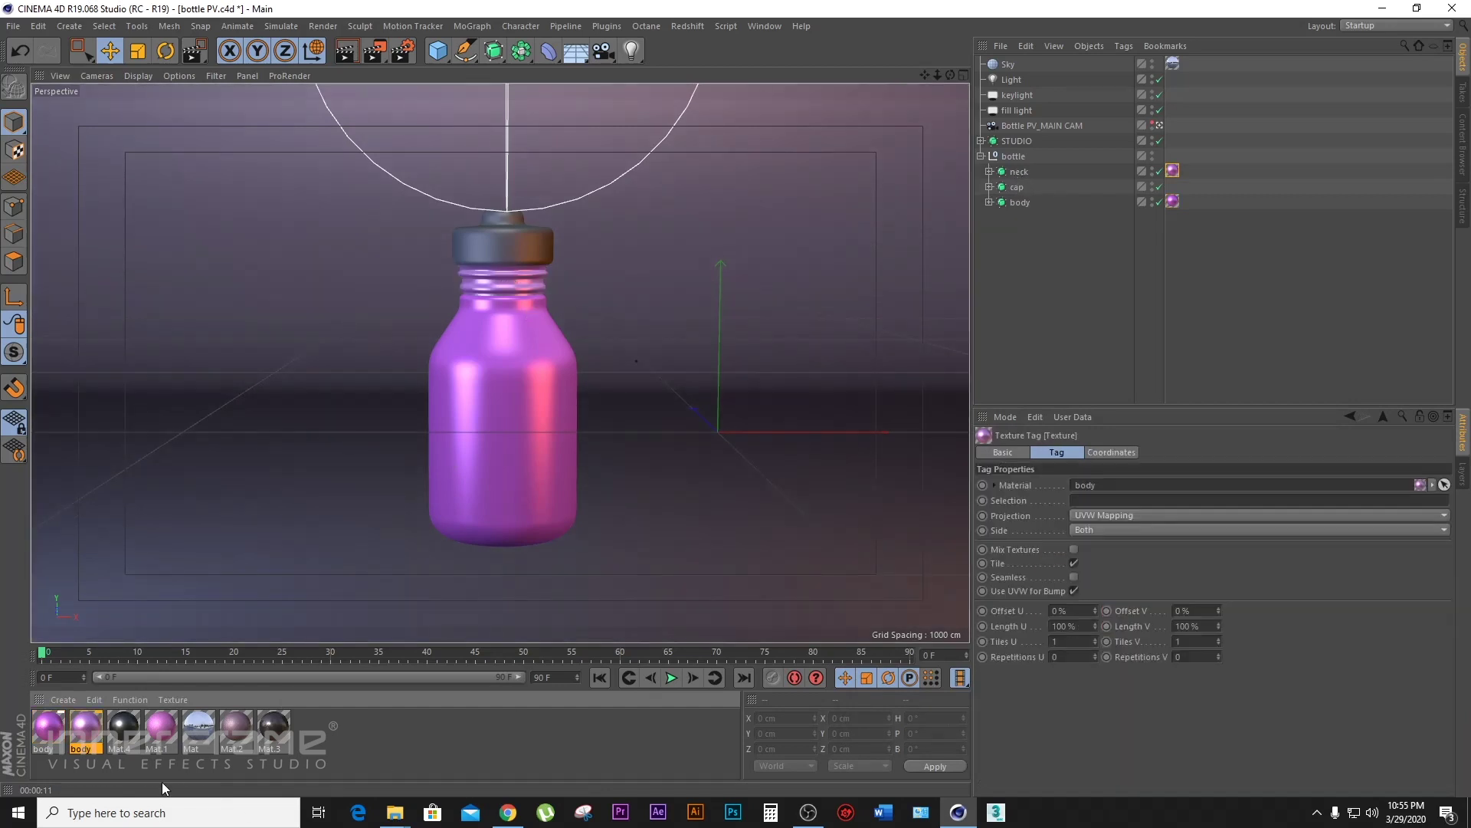
- Duplicate the neck material and set the copy's base color to dark grey with 0% saturation and 34% value
{"action": "left_click", "coordinate": [88, 735]}
{"action": "left_click_drag", "start_coordinate": [88, 735], "coordinate": [129, 735], "text": "ctrl"}
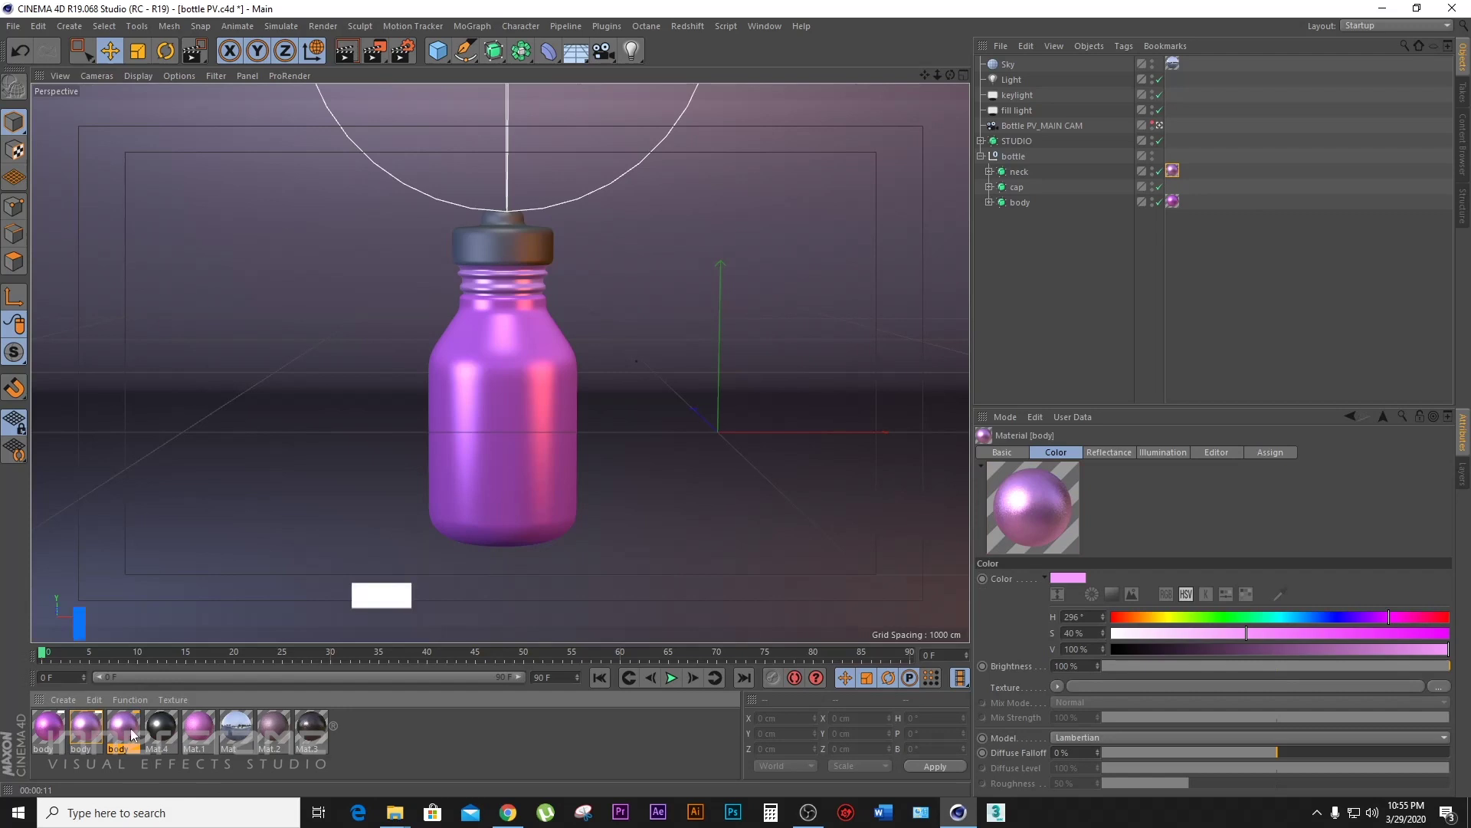
{"action": "double_click", "coordinate": [130, 732]}
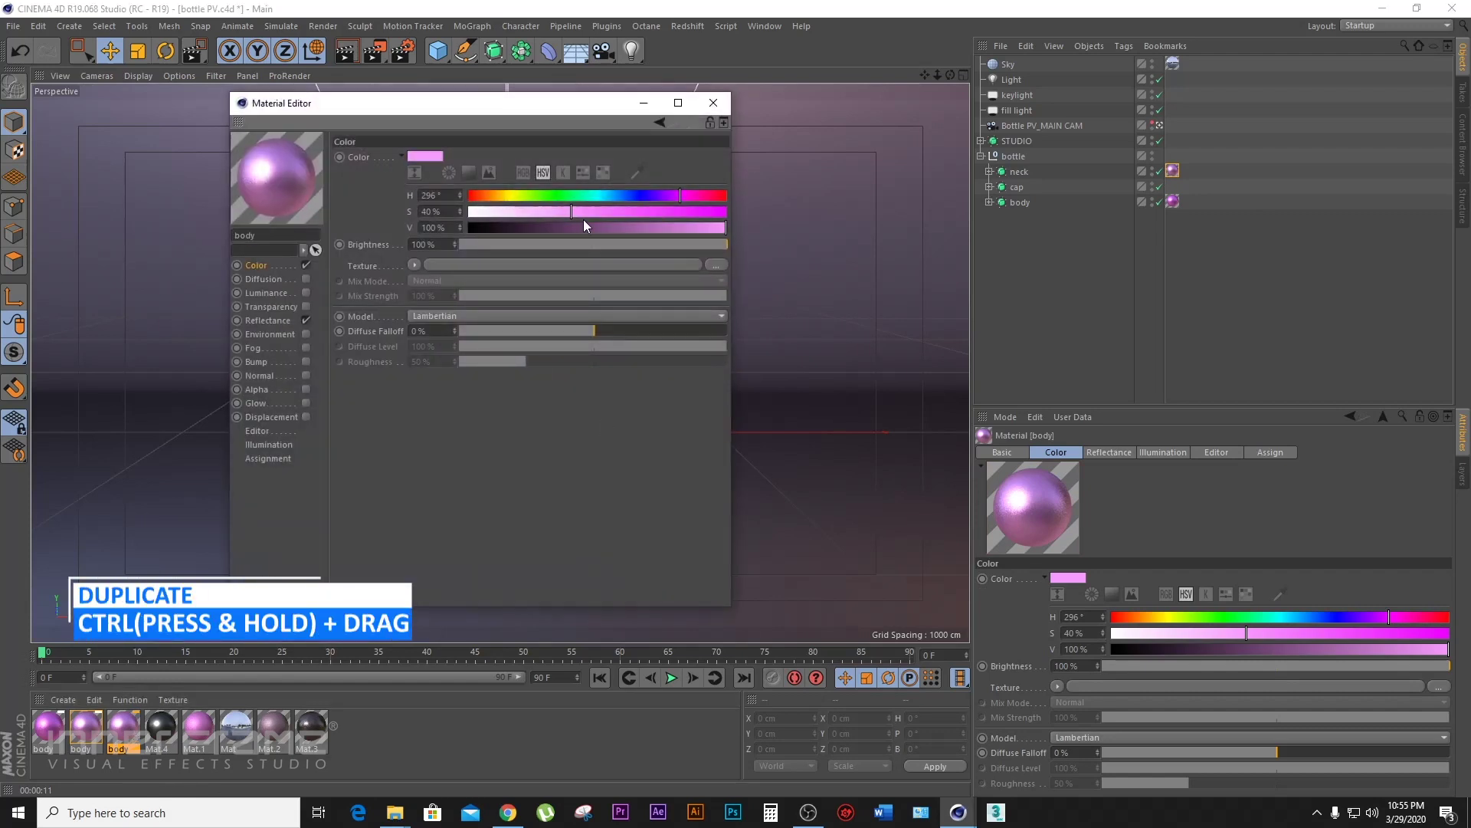
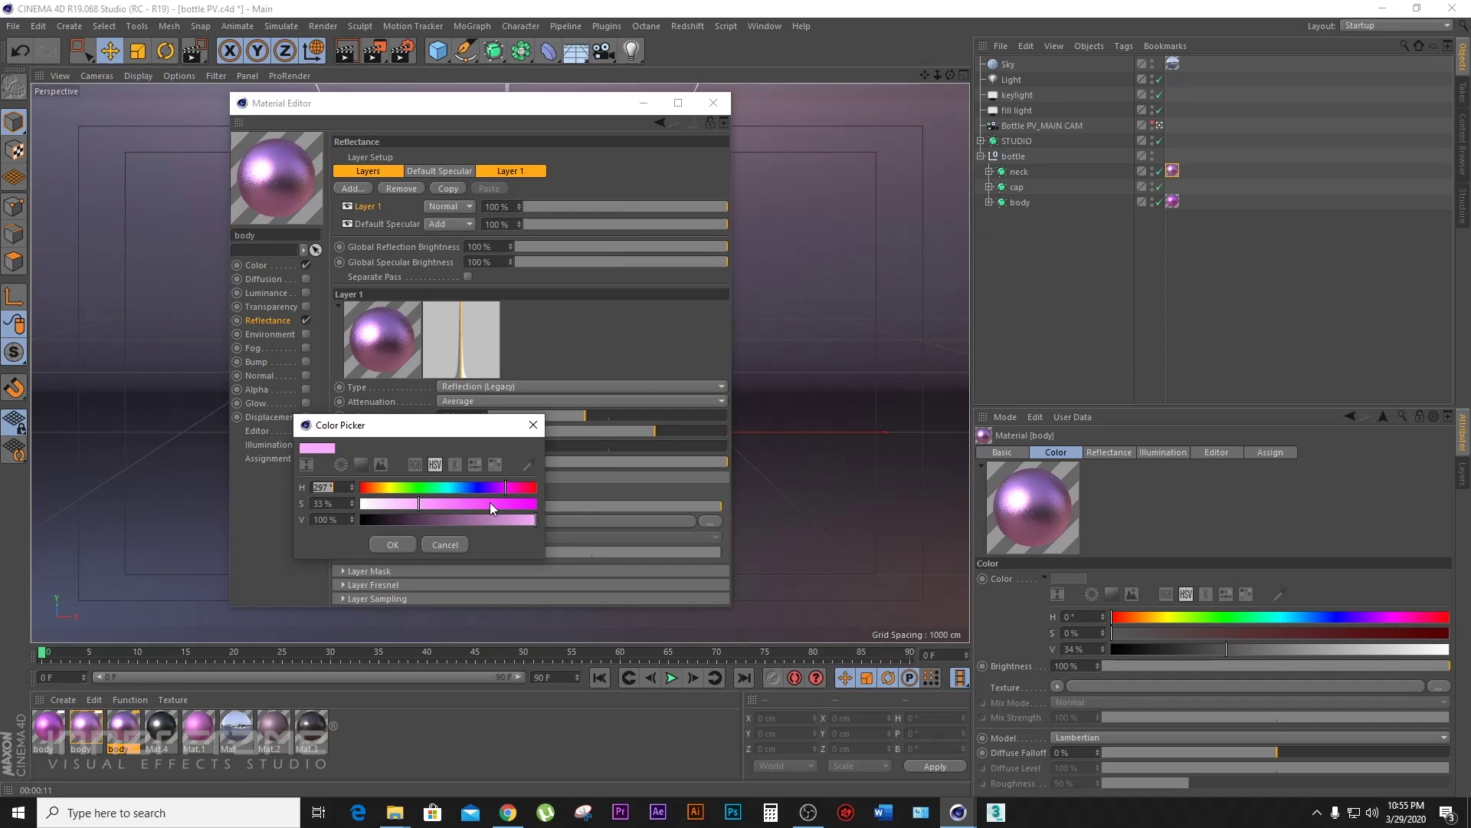
- Change the new copy's Layer 1 reflectance color to a darker neutral grey with hue 360° and 0% saturation
{"action": "left_click_drag", "start_coordinate": [512, 489], "coordinate": [624, 486]}
{"action": "left_click_drag", "start_coordinate": [415, 503], "coordinate": [284, 501]}
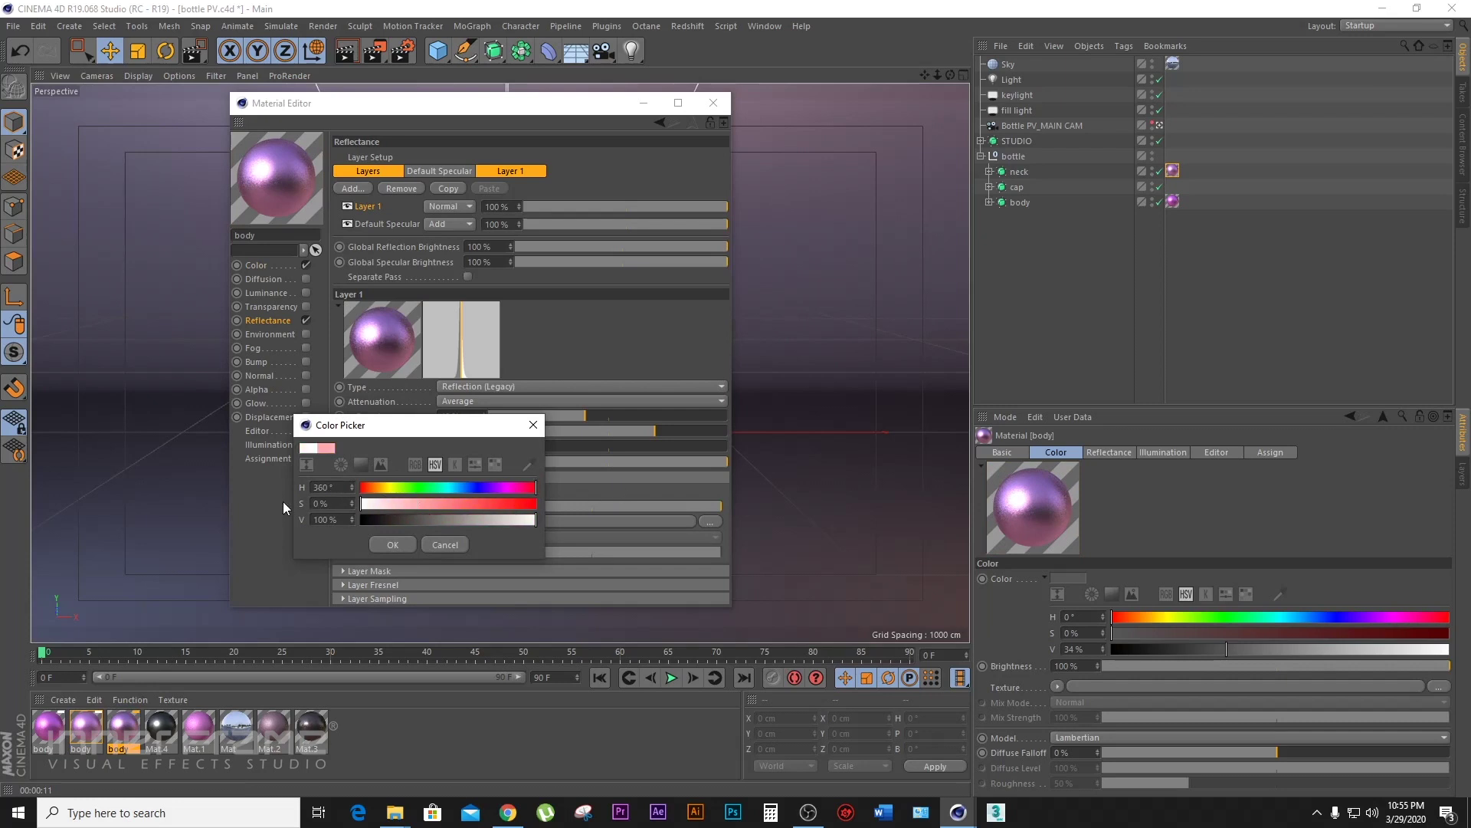
{"action": "left_click_drag", "start_coordinate": [487, 522], "coordinate": [441, 521]}
{"action": "left_click", "coordinate": [392, 545]}
{"action": "left_click", "coordinate": [713, 102]}
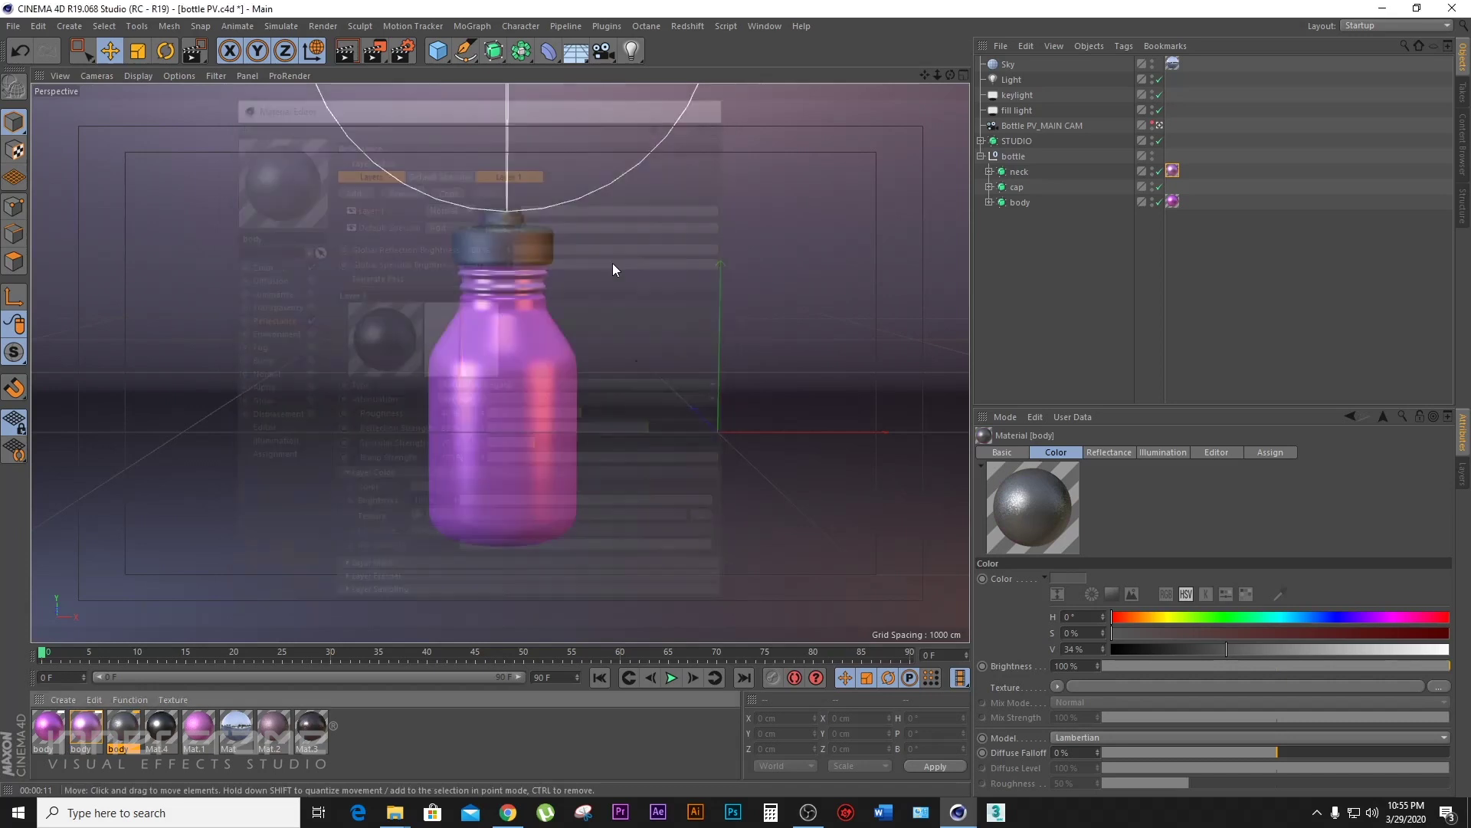
- Assign the dark grey material to the cap and render a region covering the whole bottle
{"action": "left_click_drag", "start_coordinate": [123, 733], "coordinate": [696, 342]}
{"action": "left_click_drag", "start_coordinate": [1029, 187], "coordinate": [1026, 186]}
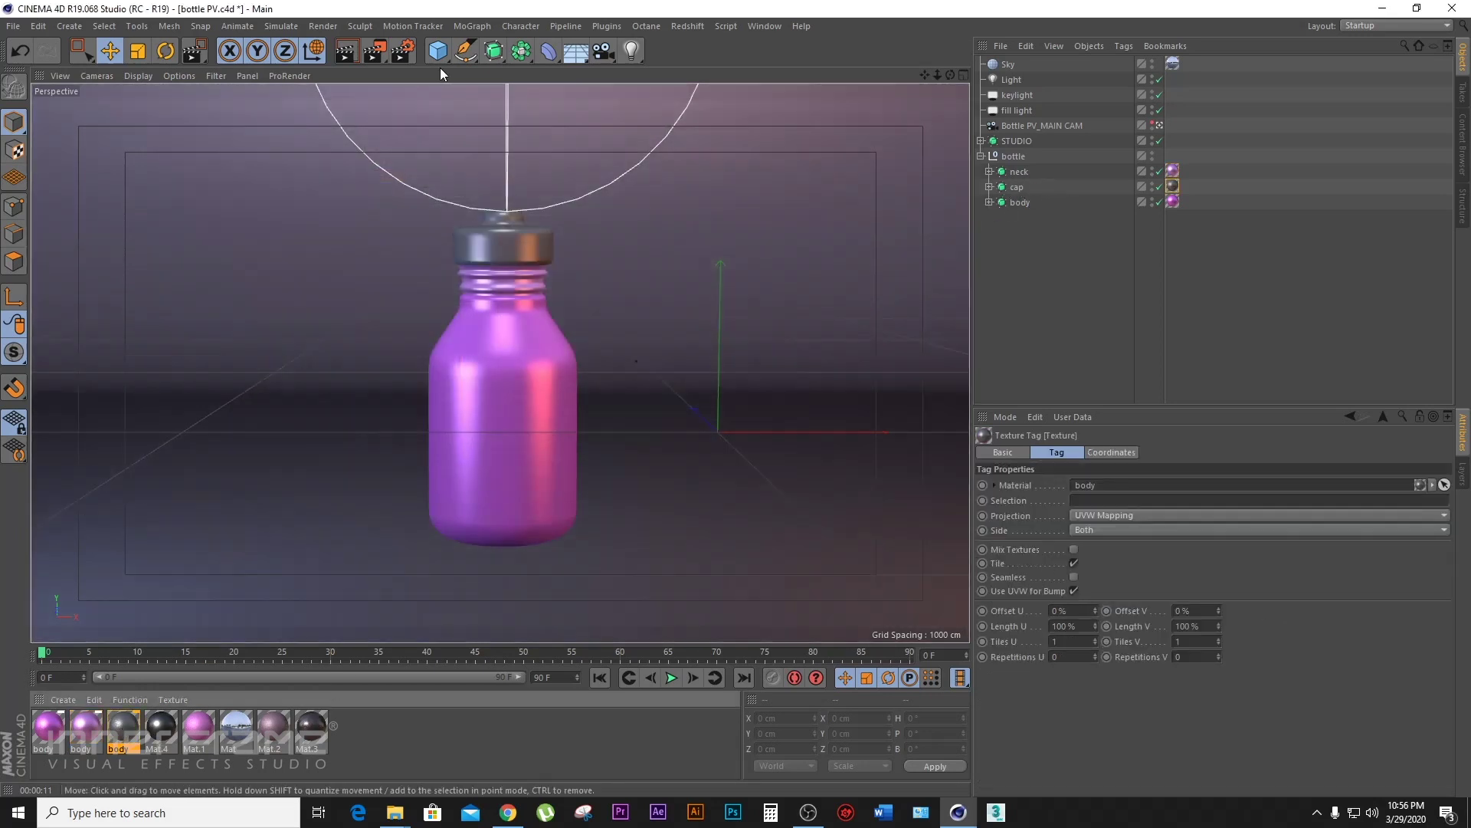
{"action": "left_click_drag", "start_coordinate": [375, 51], "coordinate": [421, 73]}
{"action": "left_click_drag", "start_coordinate": [396, 193], "coordinate": [622, 573]}
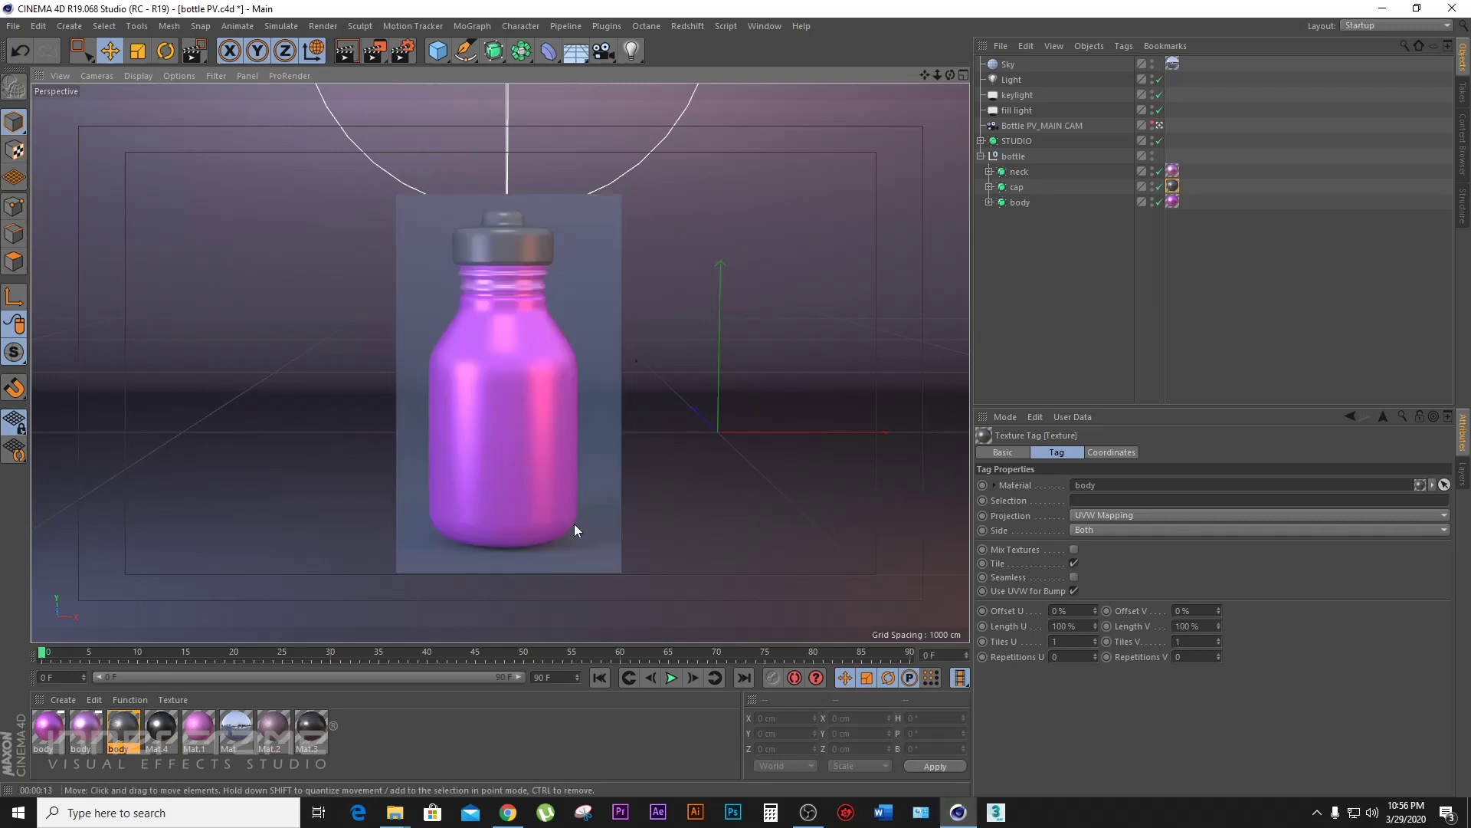
- Darken the cap material's base color to 25% value and open its reflectance settings
{"action": "double_click", "coordinate": [123, 727]}
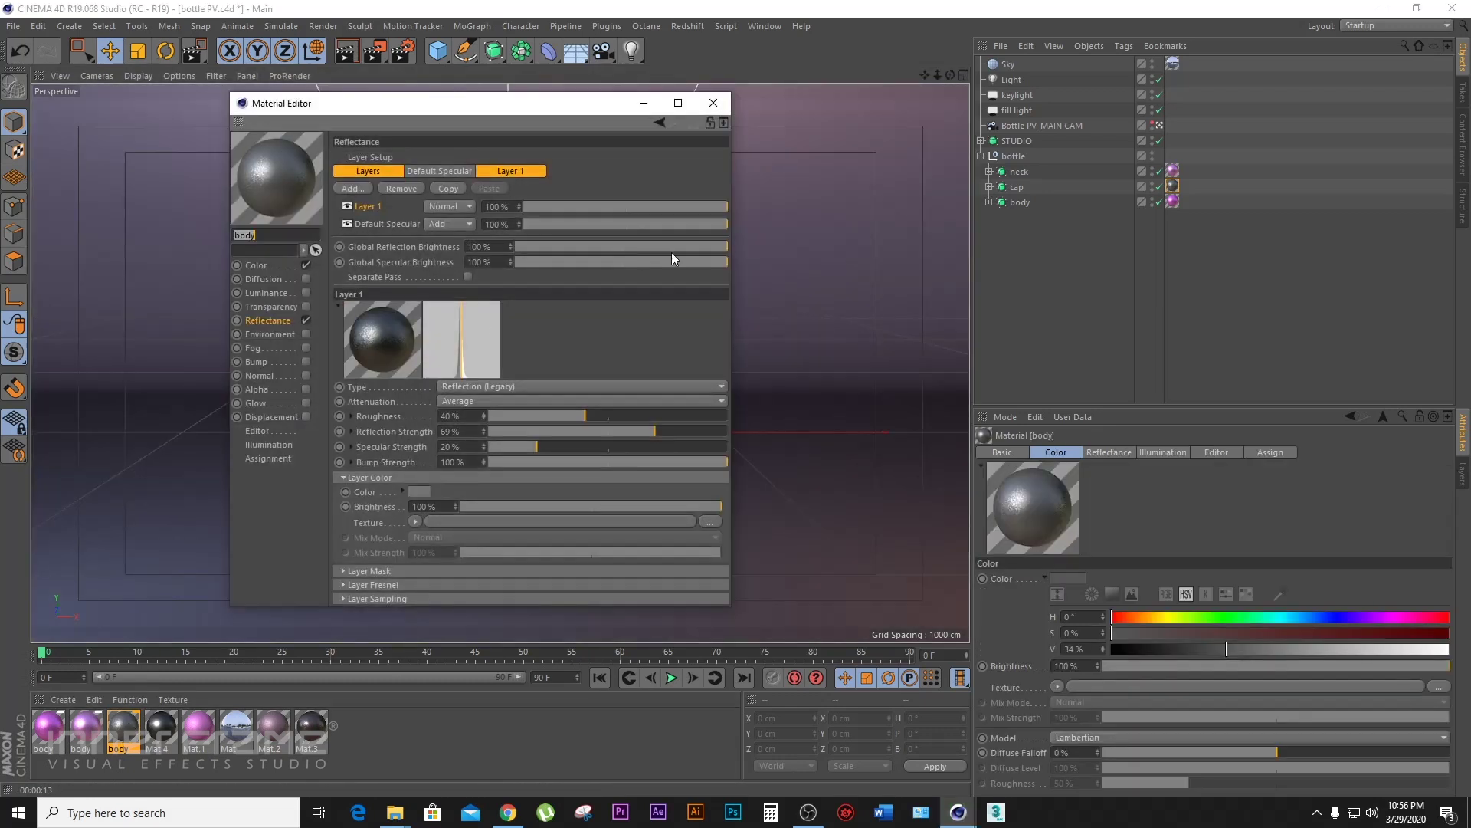
{"action": "left_click", "coordinate": [256, 265]}
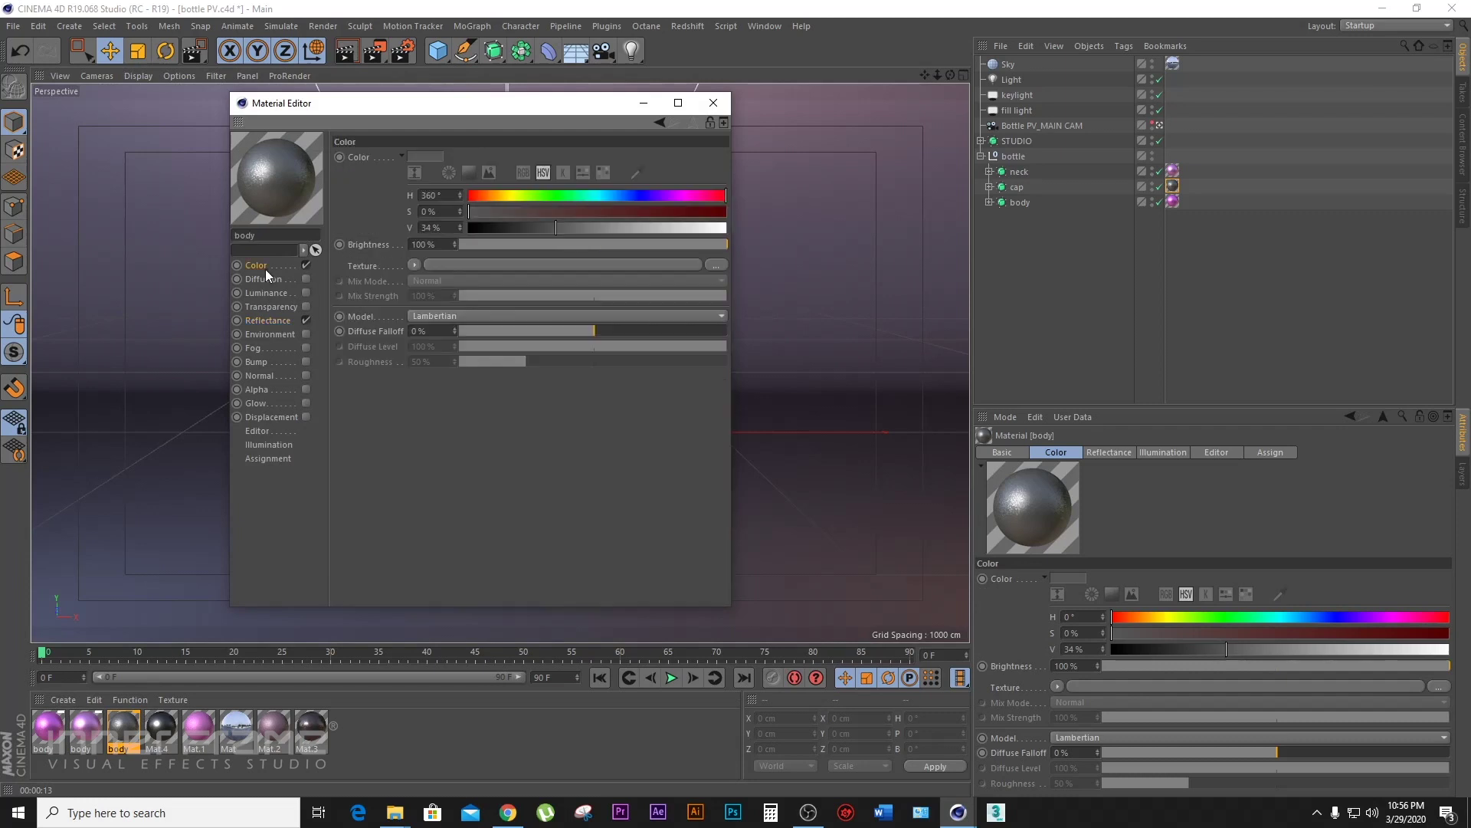
{"action": "left_click_drag", "start_coordinate": [555, 228], "coordinate": [532, 228]}
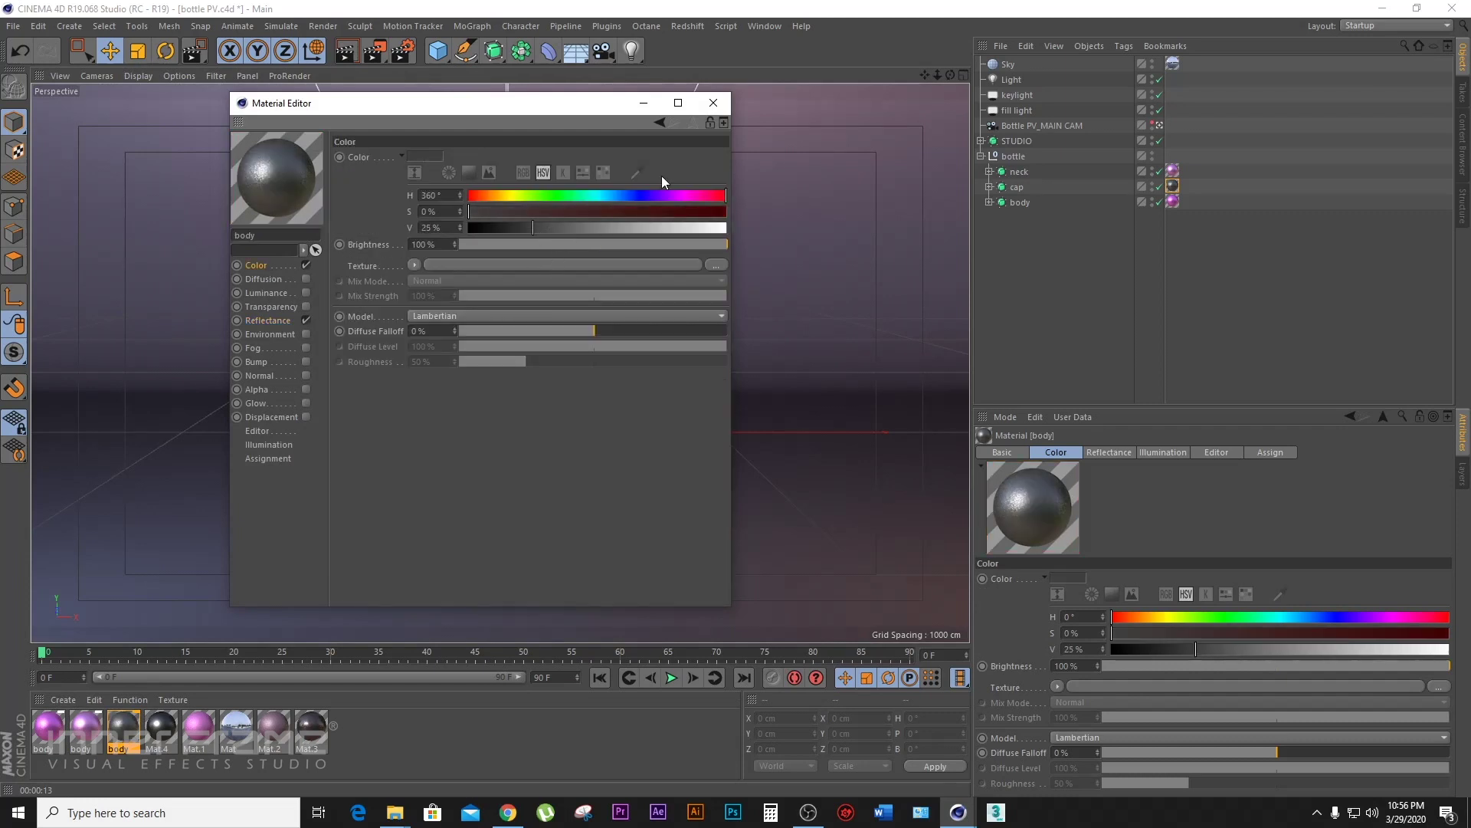
{"action": "left_click", "coordinate": [268, 320]}
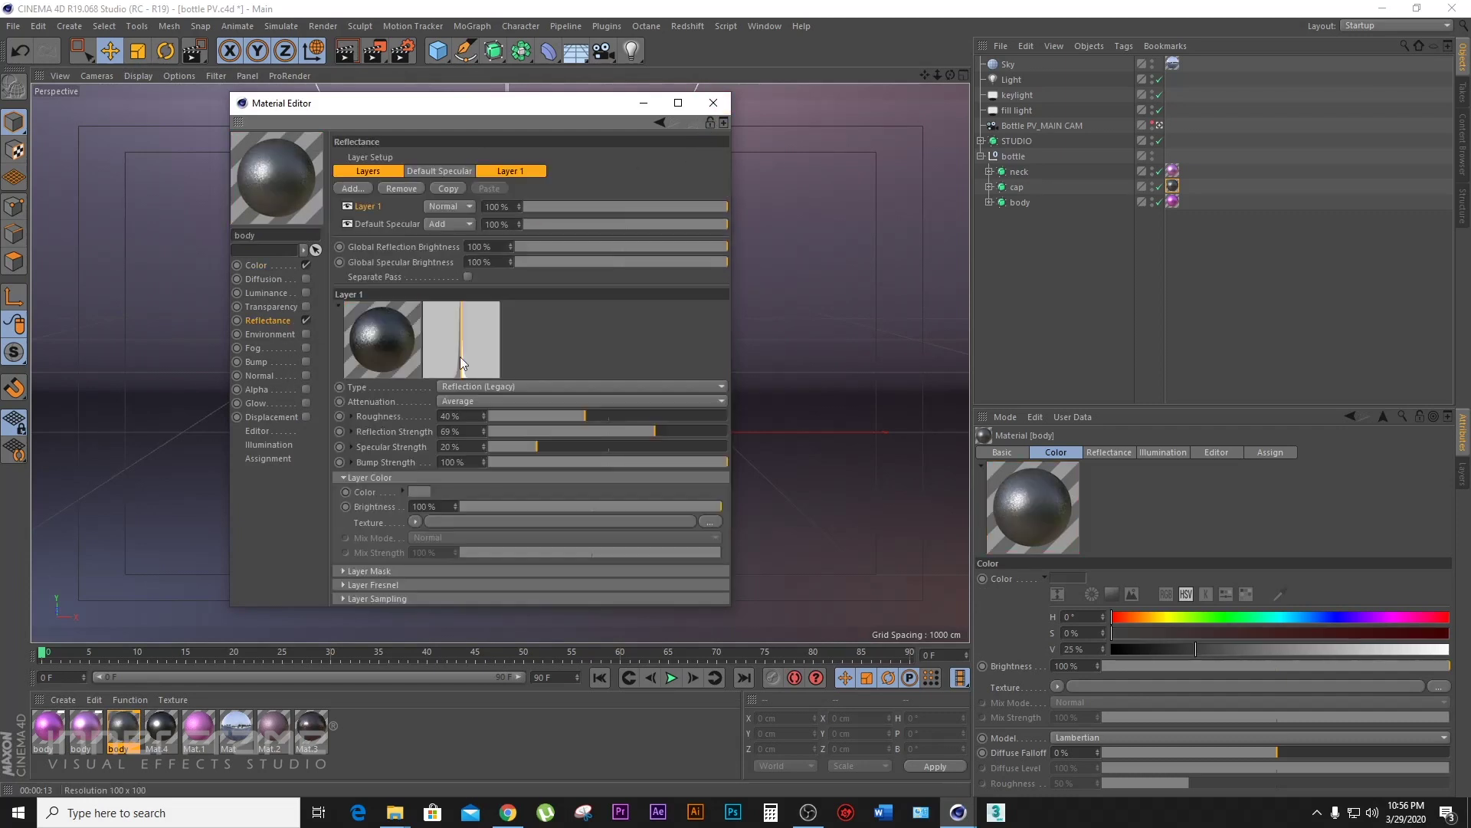
- Darken the Layer 1 reflectance color of the cap material and close the material's settings
{"action": "left_click", "coordinate": [420, 491]}
{"action": "left_click_drag", "start_coordinate": [421, 523], "coordinate": [415, 522]}
{"action": "left_click", "coordinate": [391, 549]}
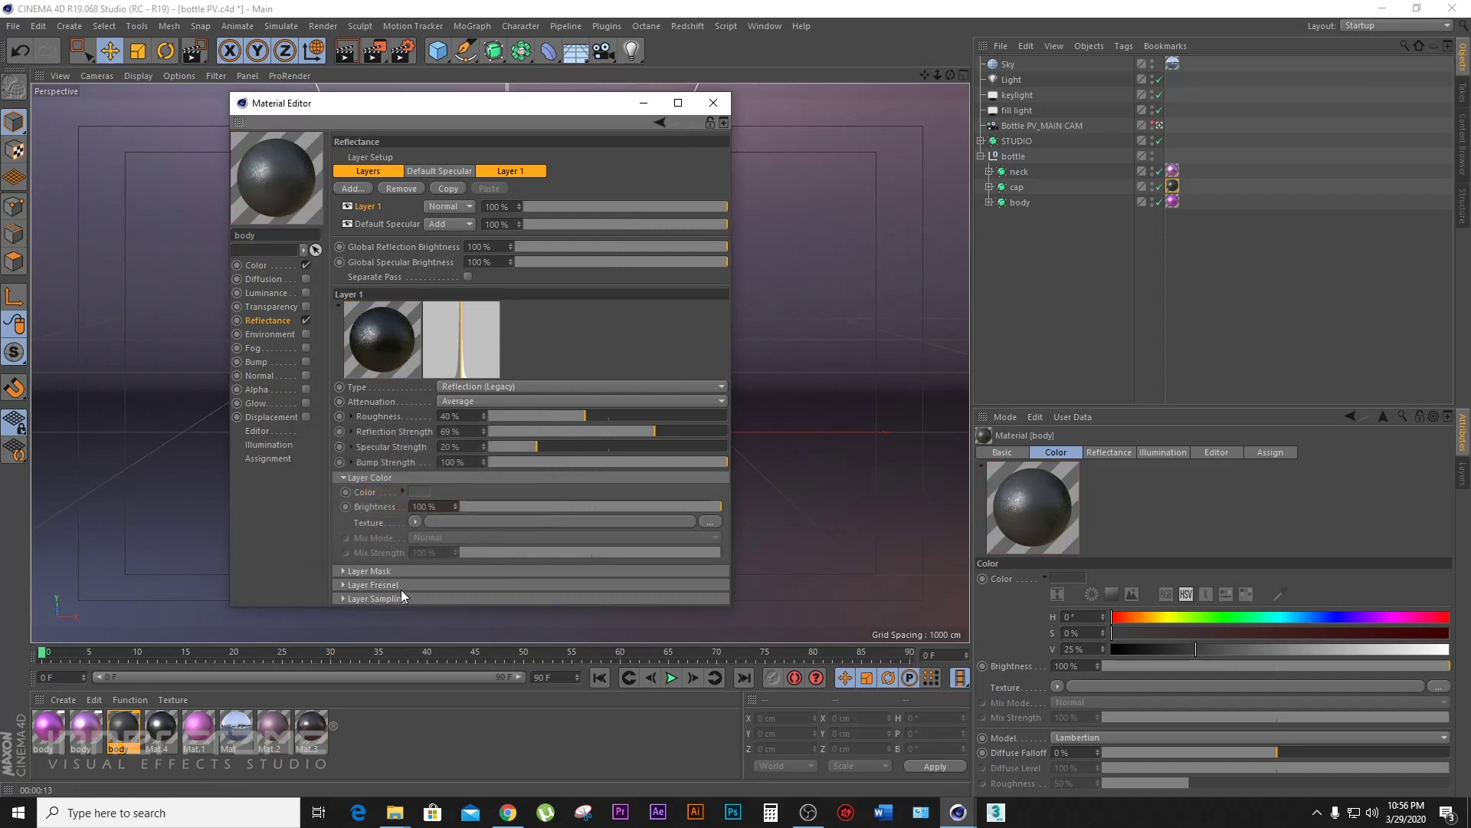
{"action": "left_click", "coordinate": [713, 103]}
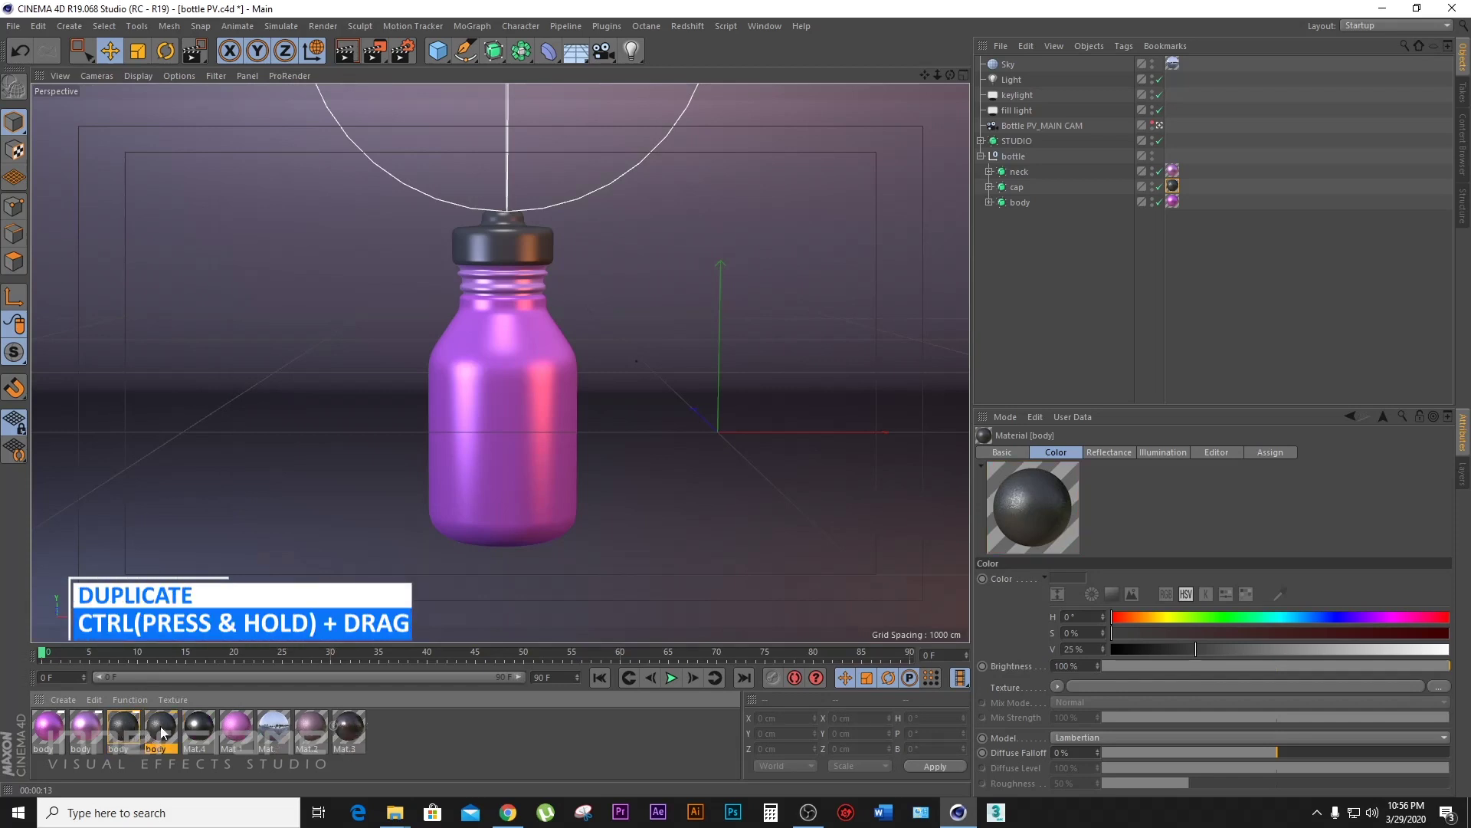
- Duplicate the cap material and set the copy's Layer 1 roughness to 27% and reflection strength to 39%
{"action": "left_click_drag", "start_coordinate": [122, 732], "coordinate": [159, 730], "text": "ctrl"}
{"action": "double_click", "coordinate": [159, 728]}
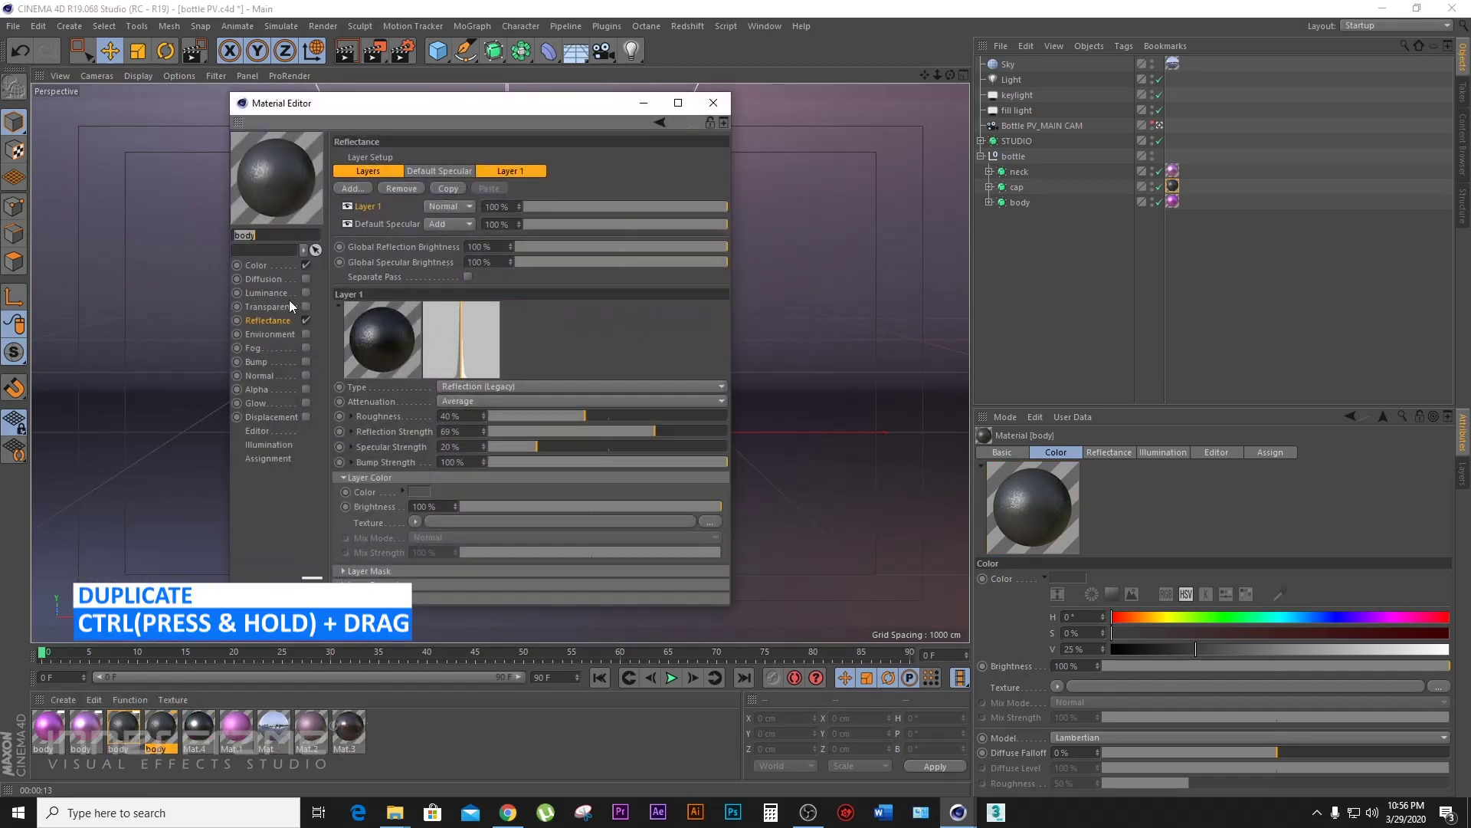
{"action": "left_click_drag", "start_coordinate": [610, 420], "coordinate": [555, 412]}
{"action": "left_click", "coordinate": [656, 431]}
{"action": "left_click_drag", "start_coordinate": [656, 430], "coordinate": [584, 431]}
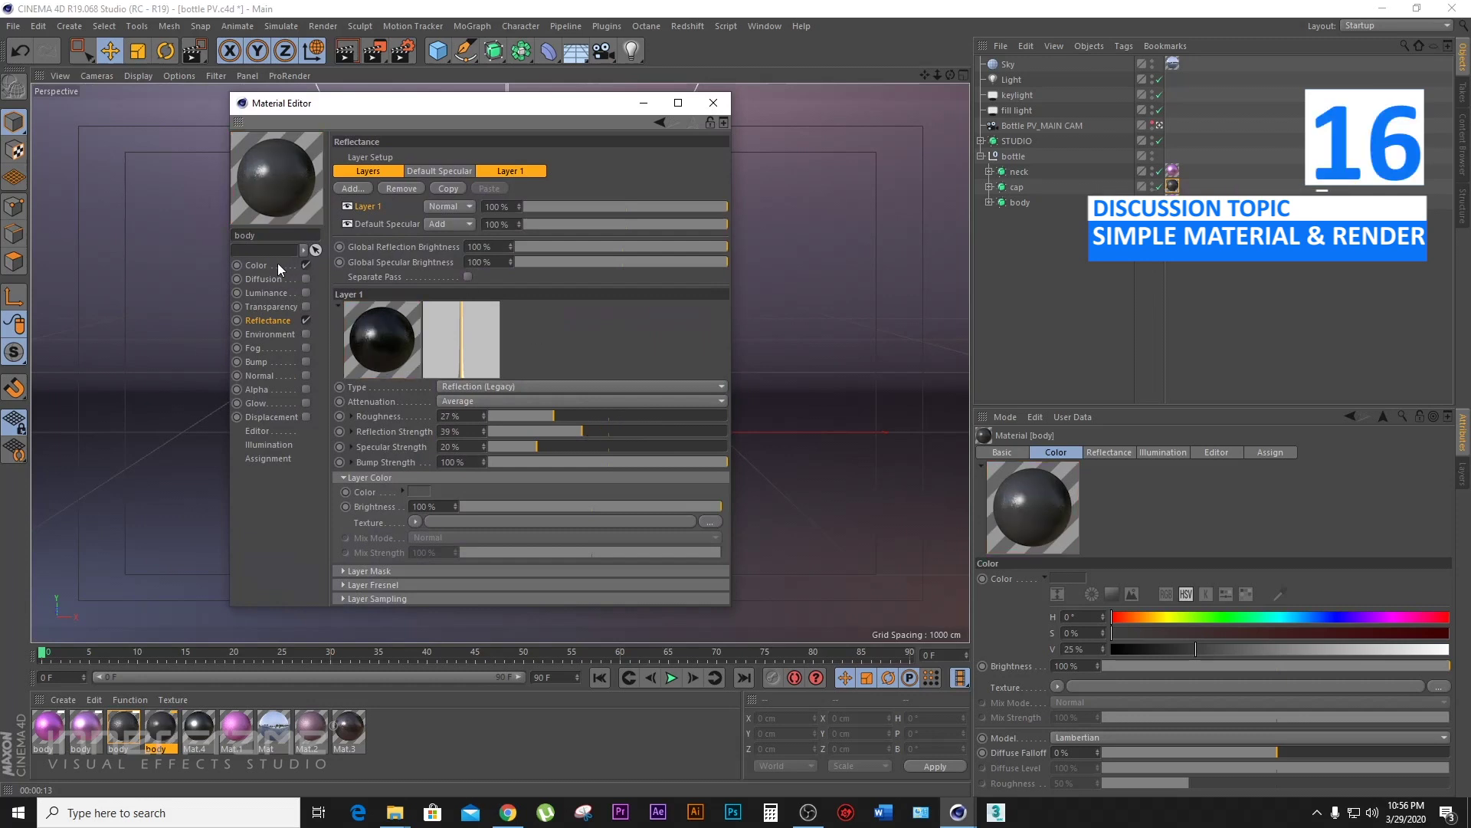
- Darken the copied material's base color to 13% value and assign the material to the STUDIO object
{"action": "left_click", "coordinate": [278, 264]}
{"action": "left_click_drag", "start_coordinate": [513, 226], "coordinate": [503, 228]}
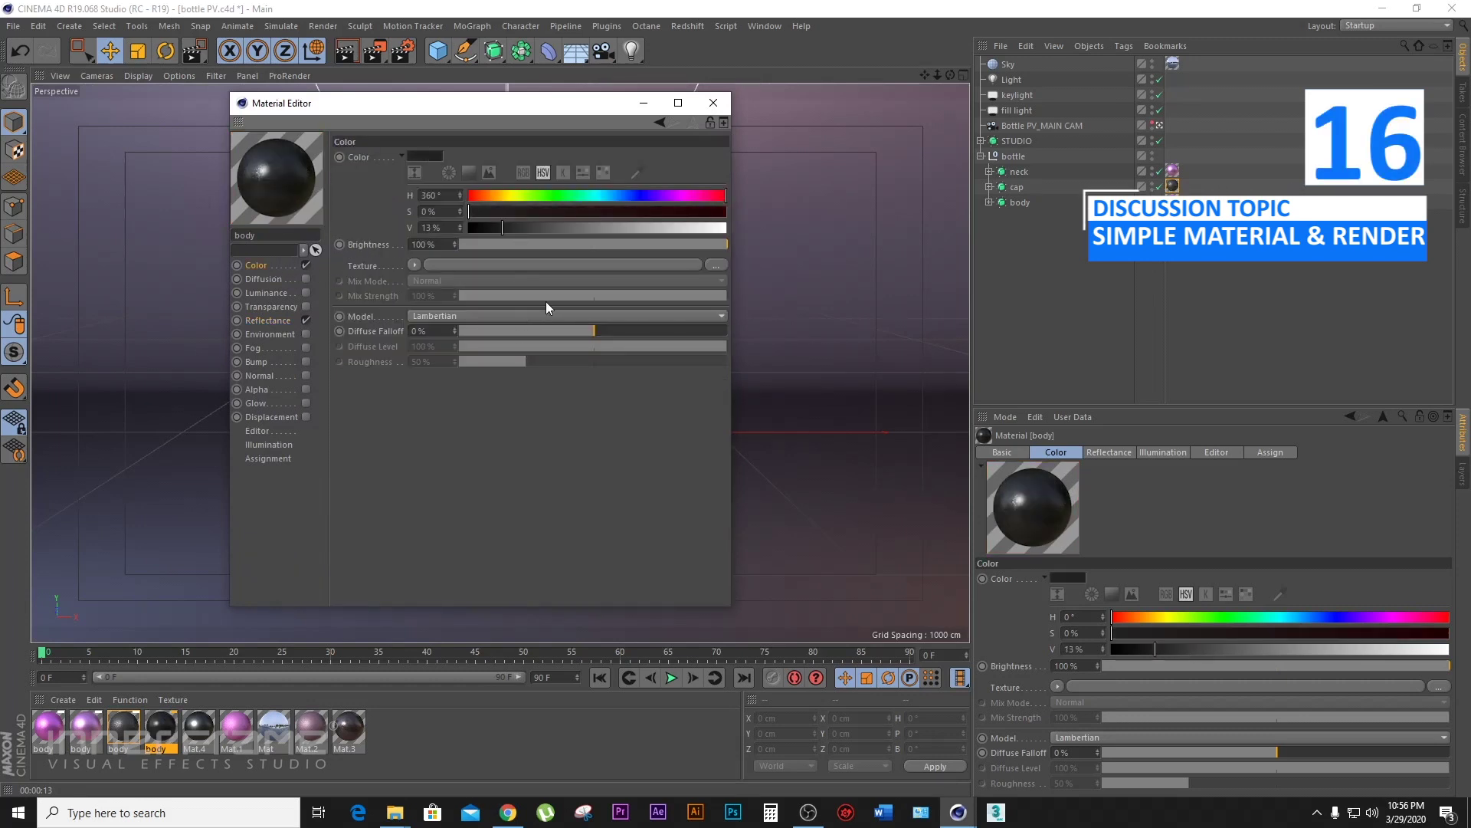
{"action": "left_click", "coordinate": [714, 103]}
{"action": "left_click_drag", "start_coordinate": [170, 742], "coordinate": [1027, 146]}
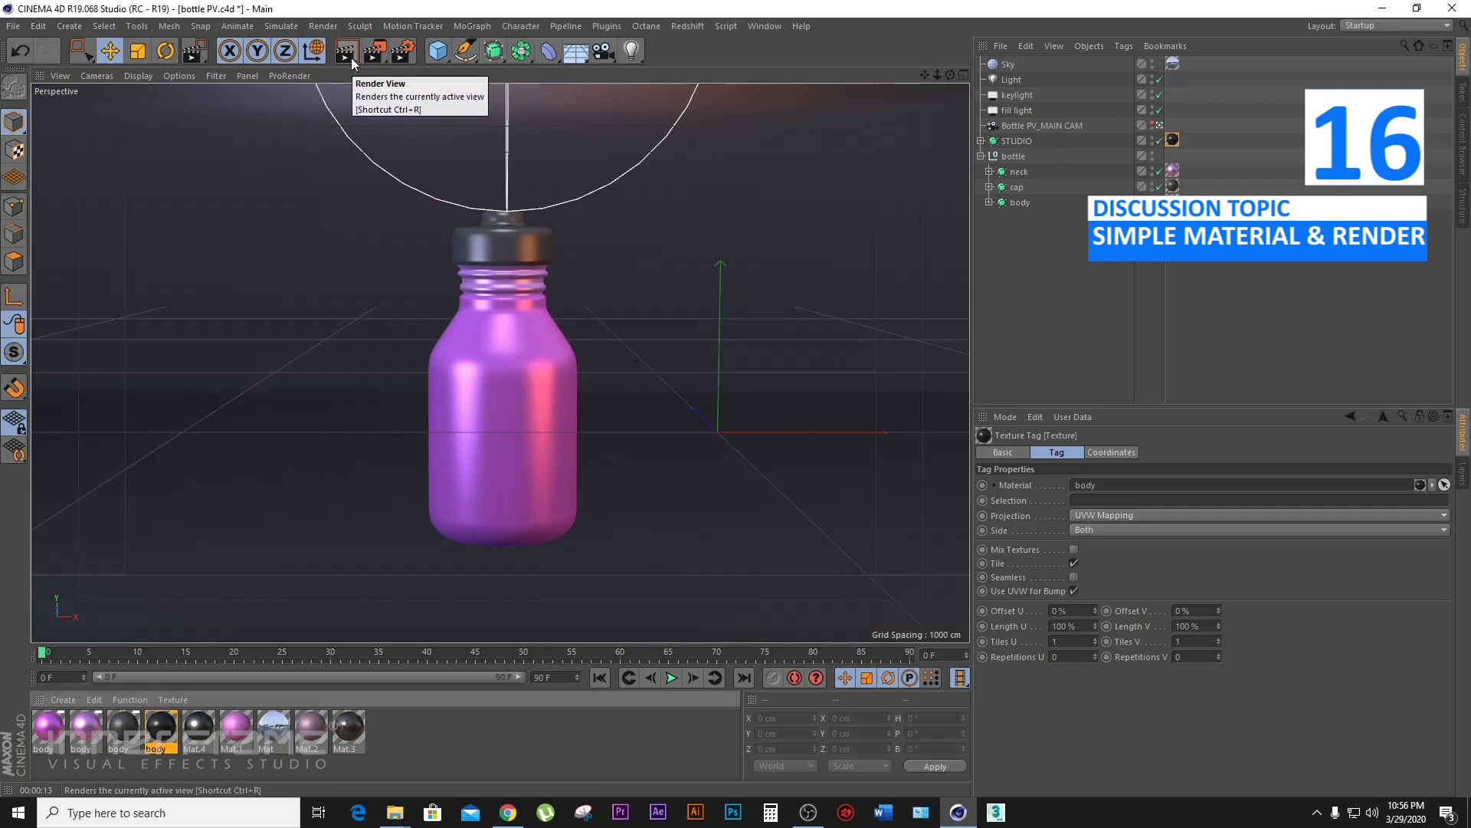
- Set the render's anti-aliasing to Best and render the scene to the Picture Viewer
{"action": "left_click", "coordinate": [403, 52]}
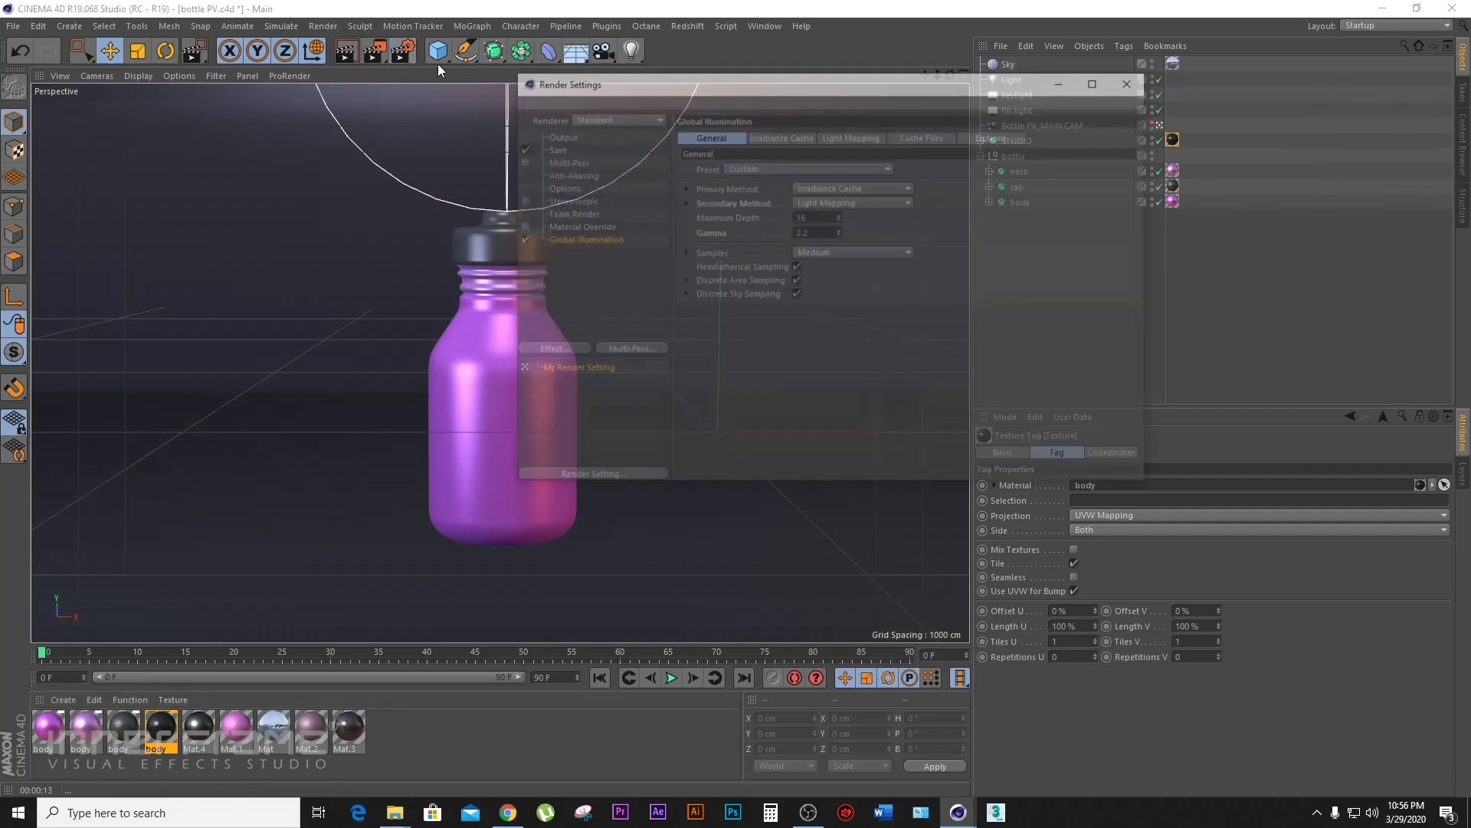
{"action": "left_click", "coordinate": [574, 173]}
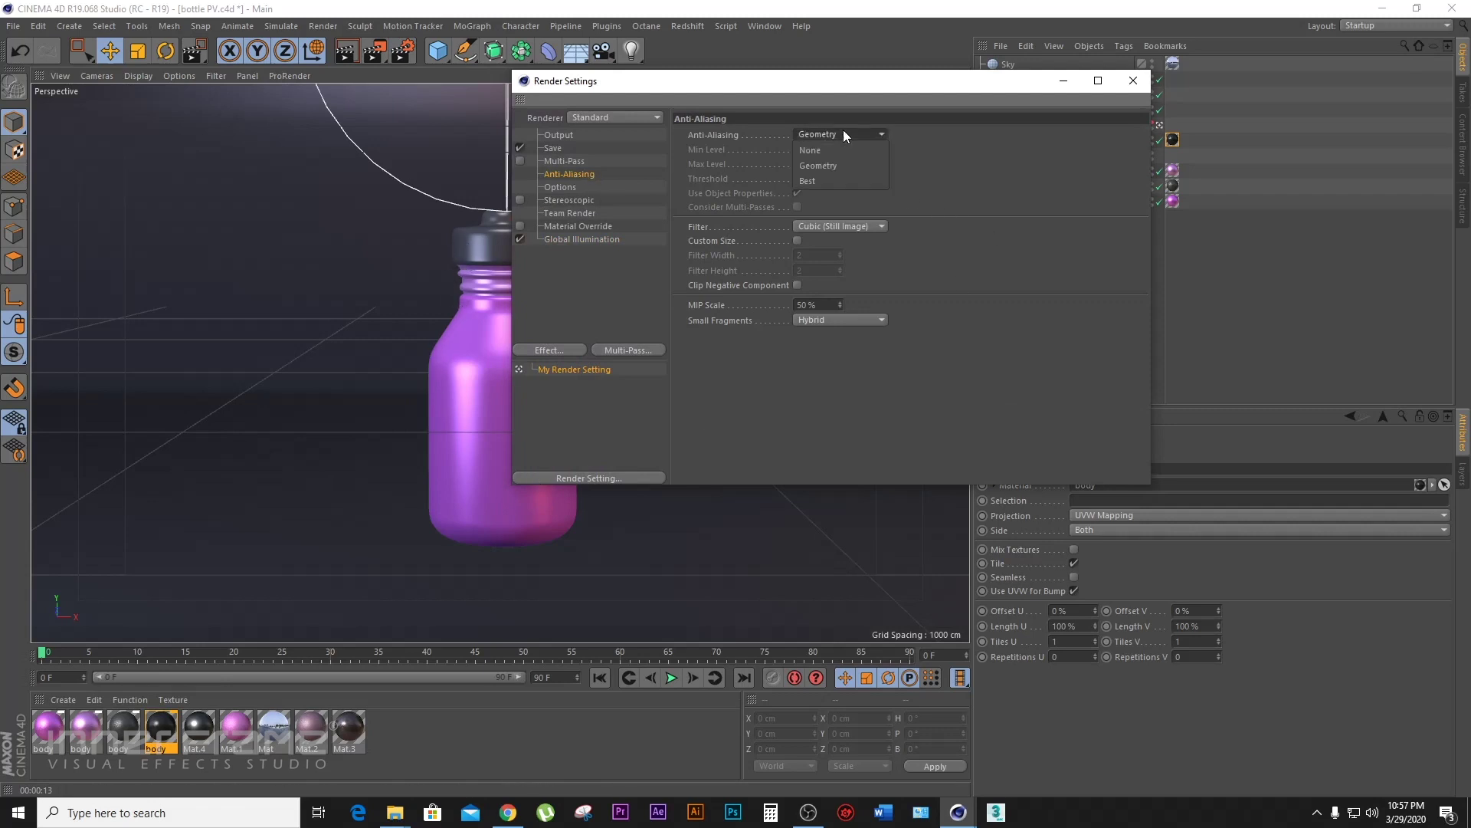
{"action": "left_click", "coordinate": [843, 180]}
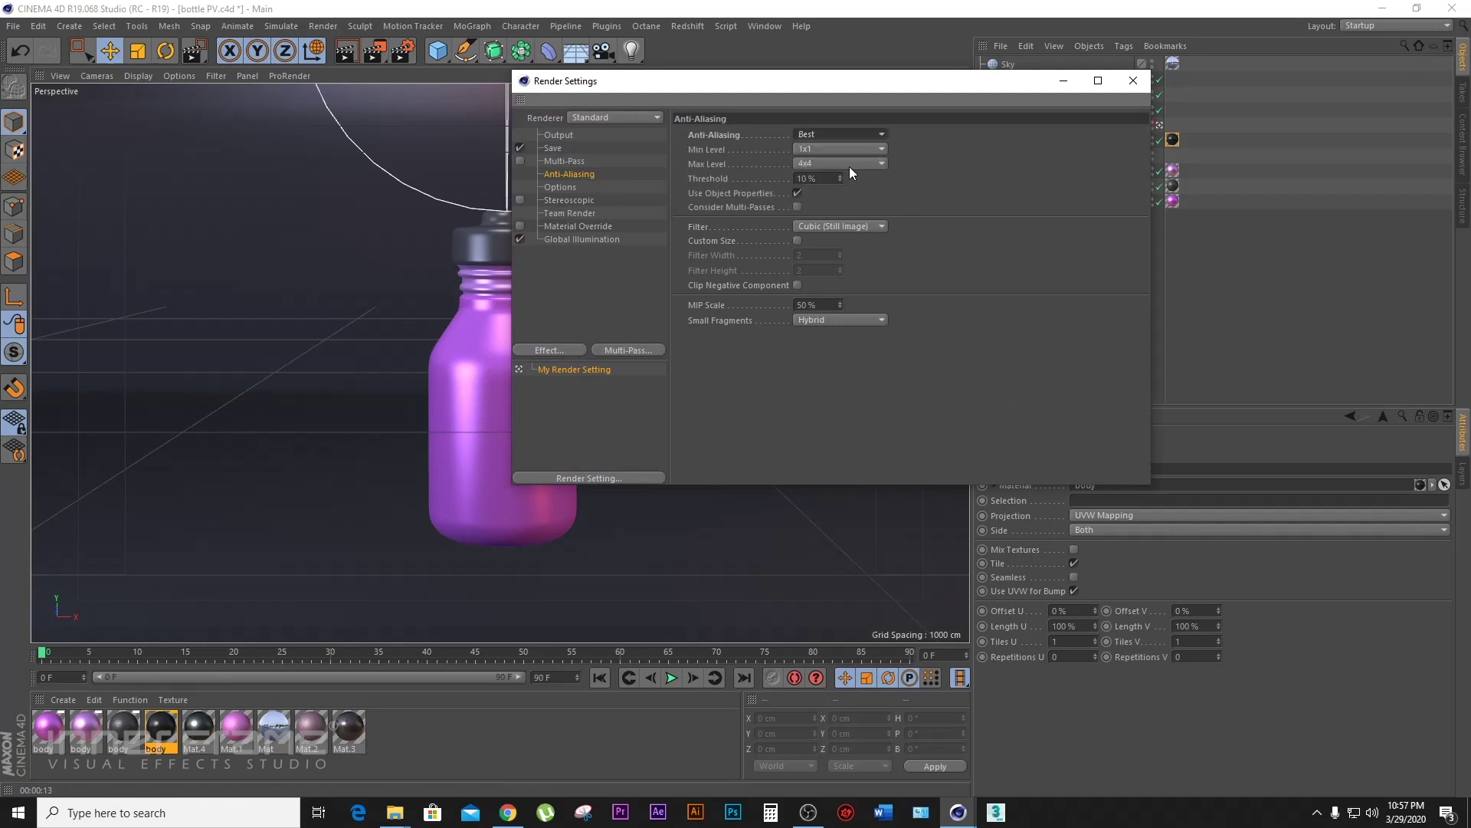
{"action": "left_click", "coordinate": [1134, 81]}
{"action": "left_click", "coordinate": [376, 52]}
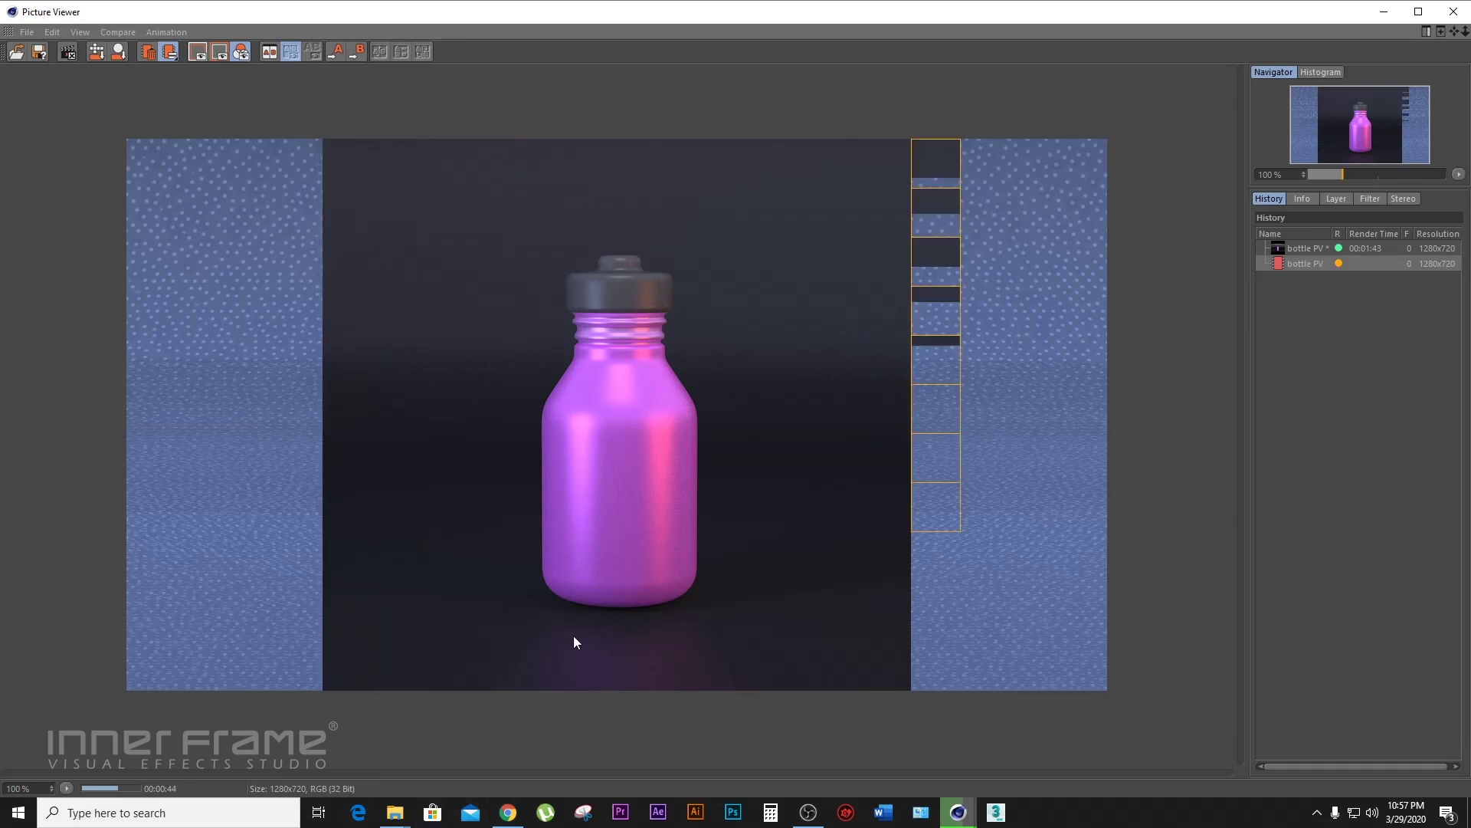
- Compare the running render with the earlier finished one, and stop the render
{"action": "left_click", "coordinate": [1302, 248]}
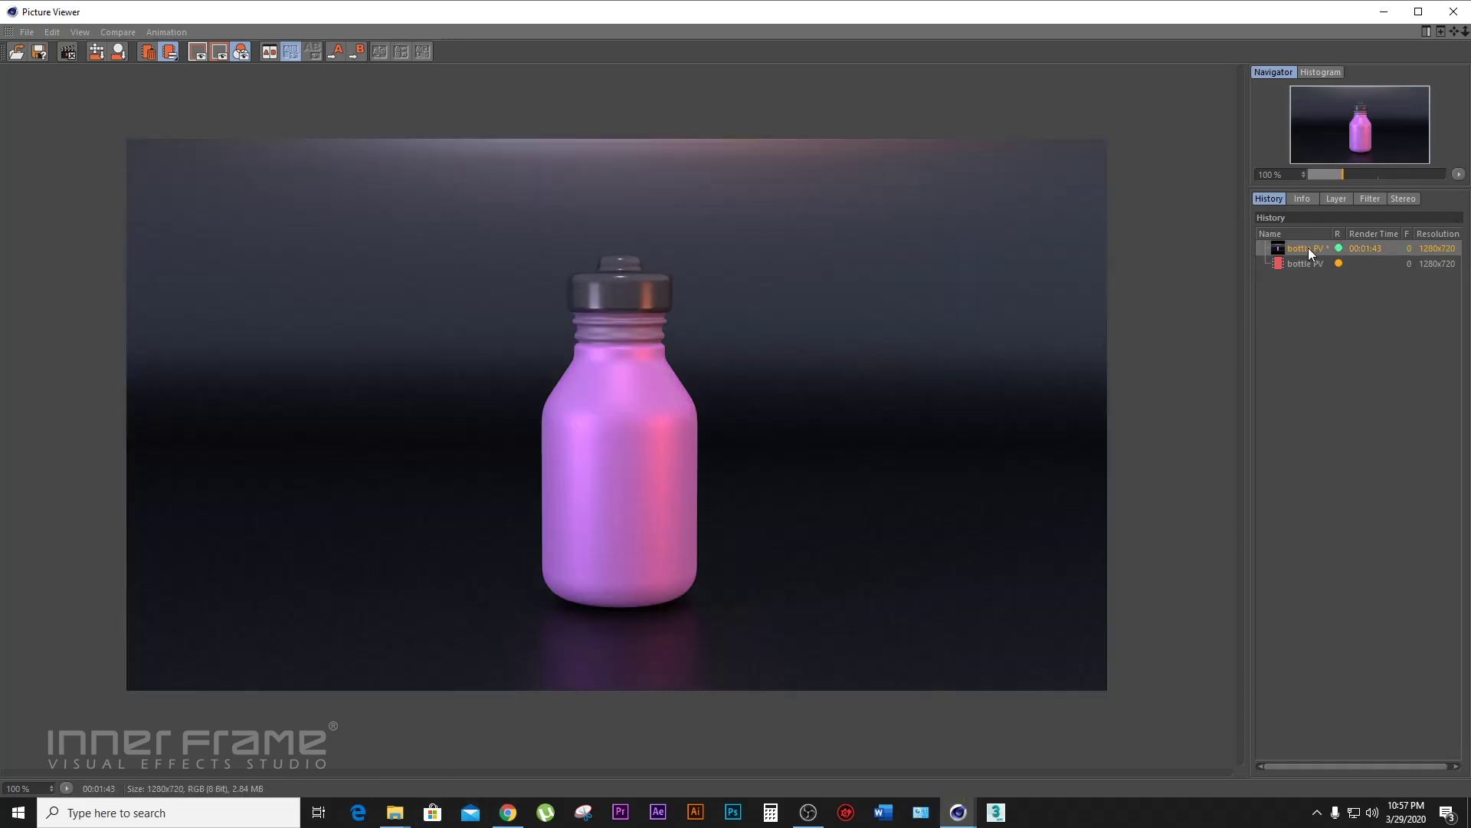
{"action": "left_click", "coordinate": [1325, 265]}
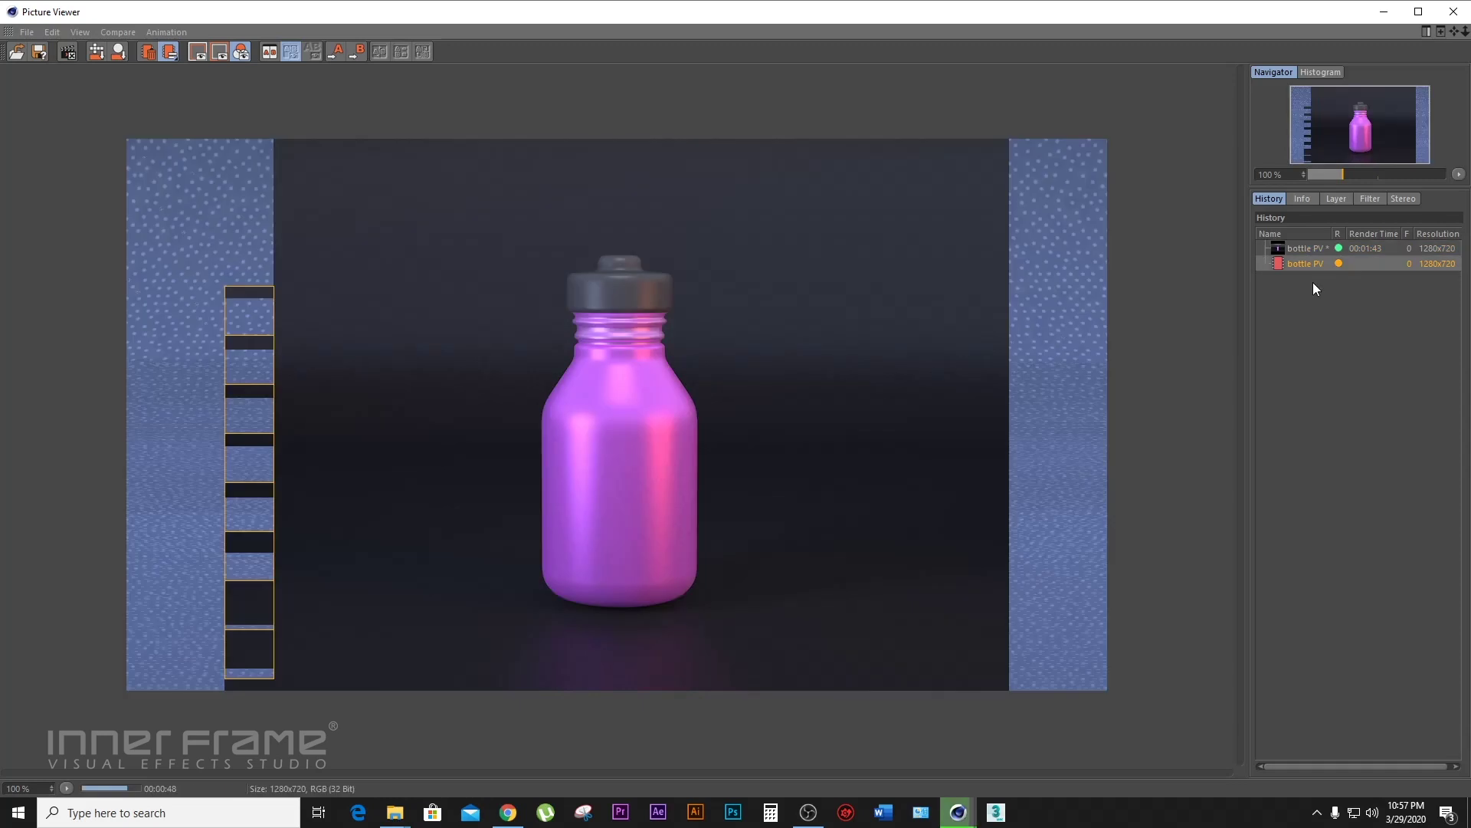
{"action": "left_click", "coordinate": [1454, 11]}
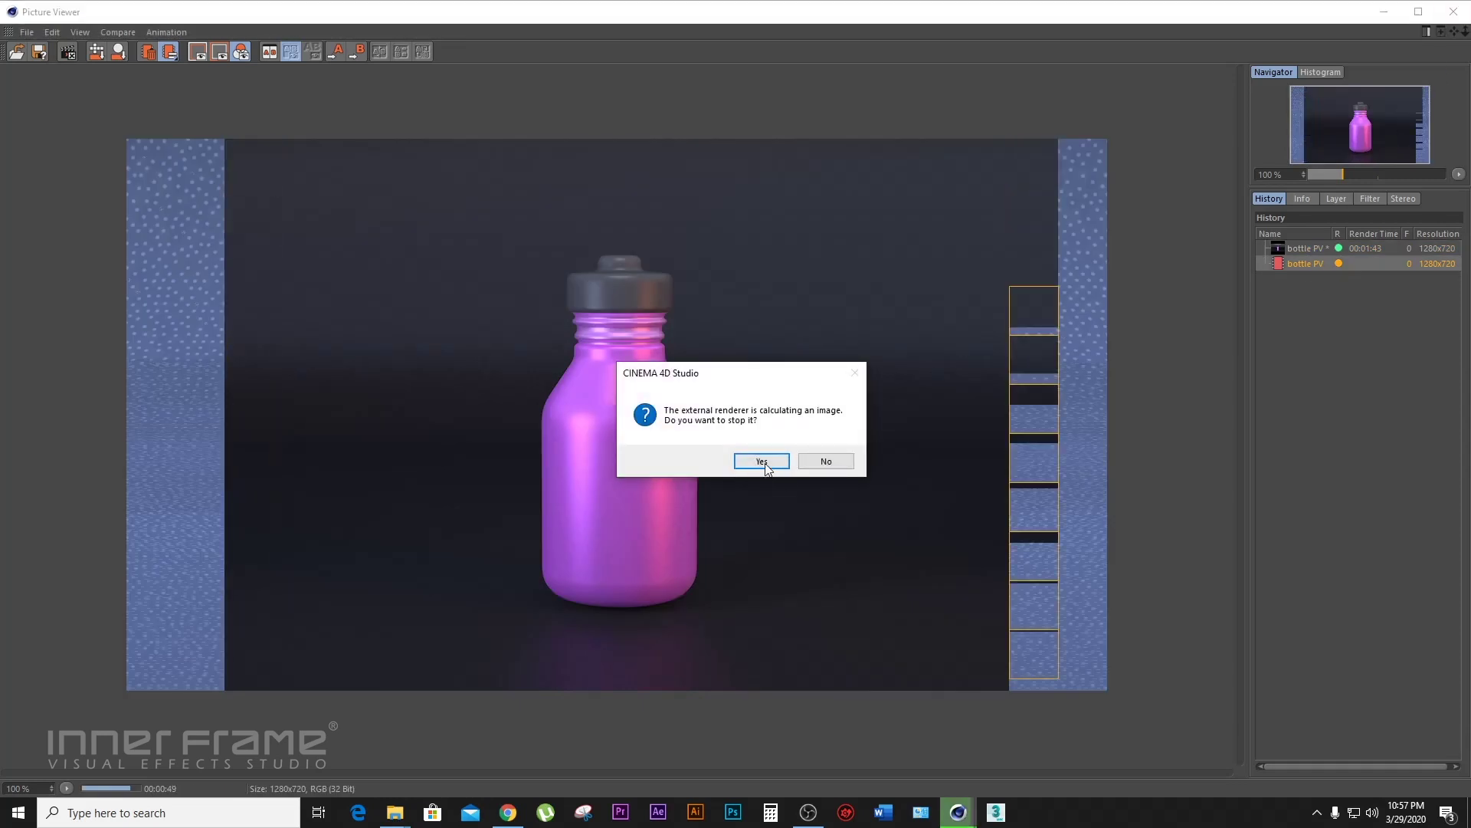
{"action": "key", "text": "Return"}
- Raise the studio material's Layer 1 reflection strength to 57% and render the full scene again
{"action": "double_click", "coordinate": [163, 735]}
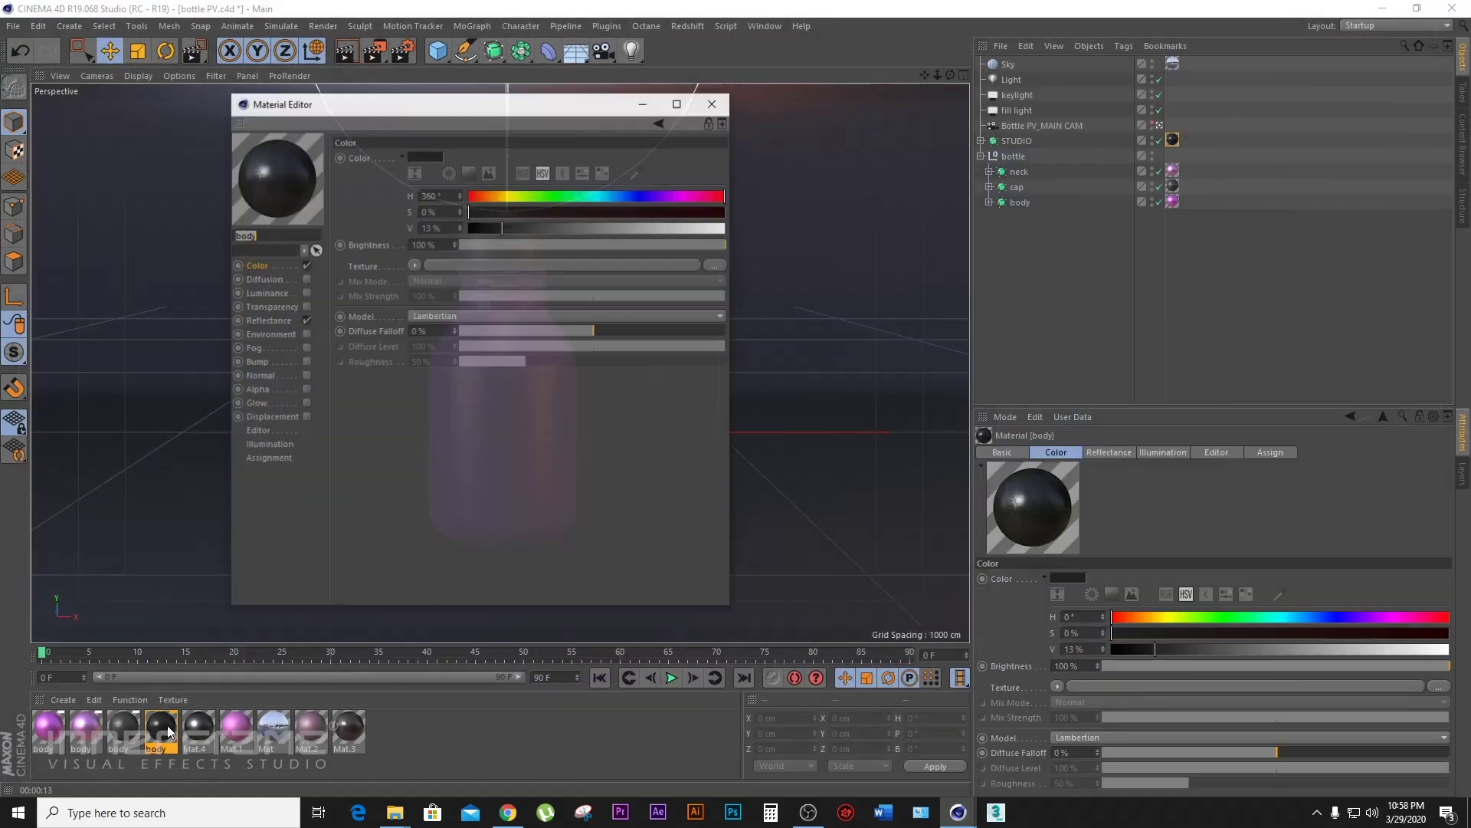
{"action": "left_click", "coordinate": [290, 321]}
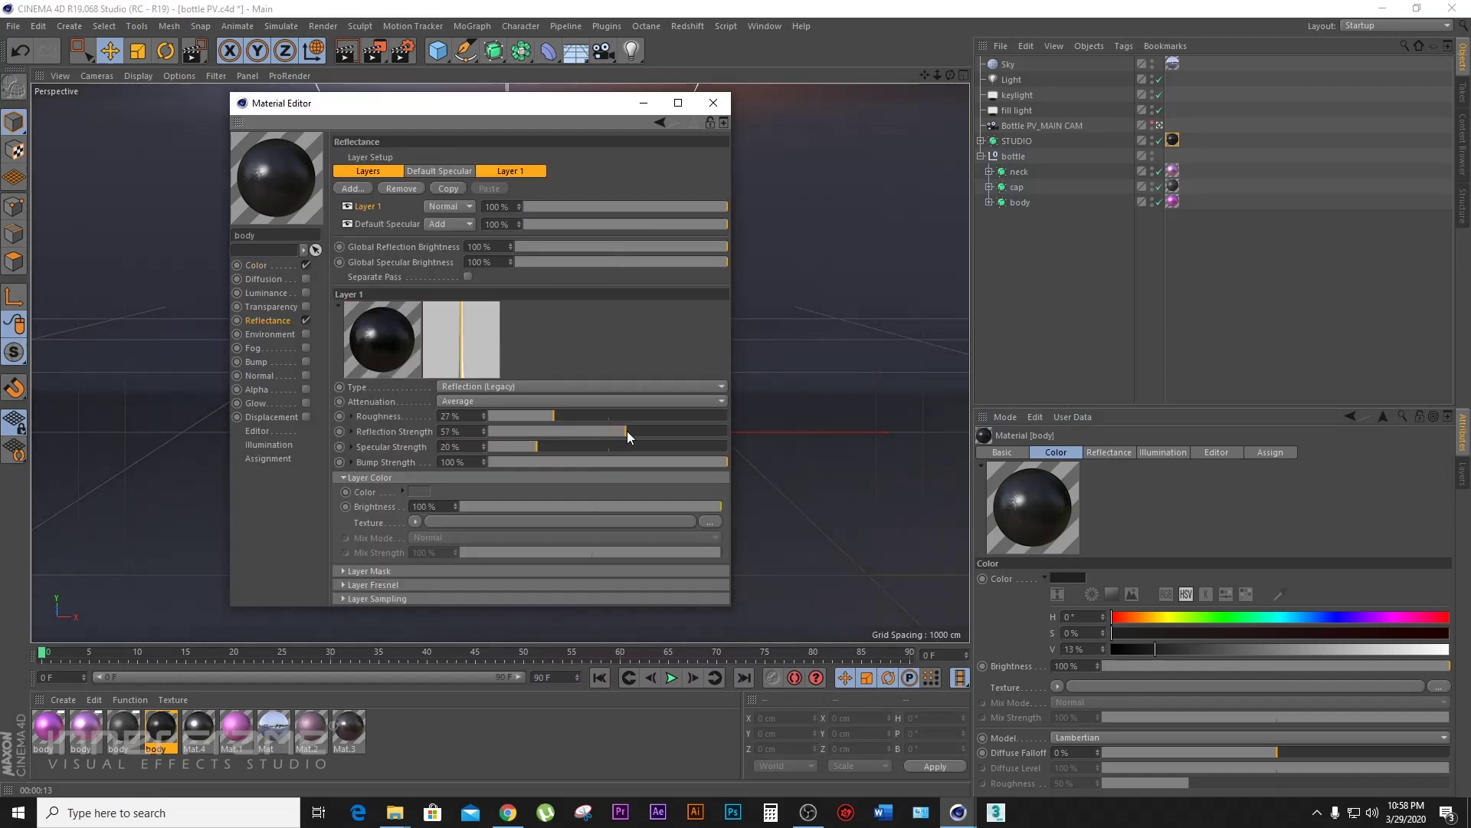
{"action": "left_click", "coordinate": [713, 102]}
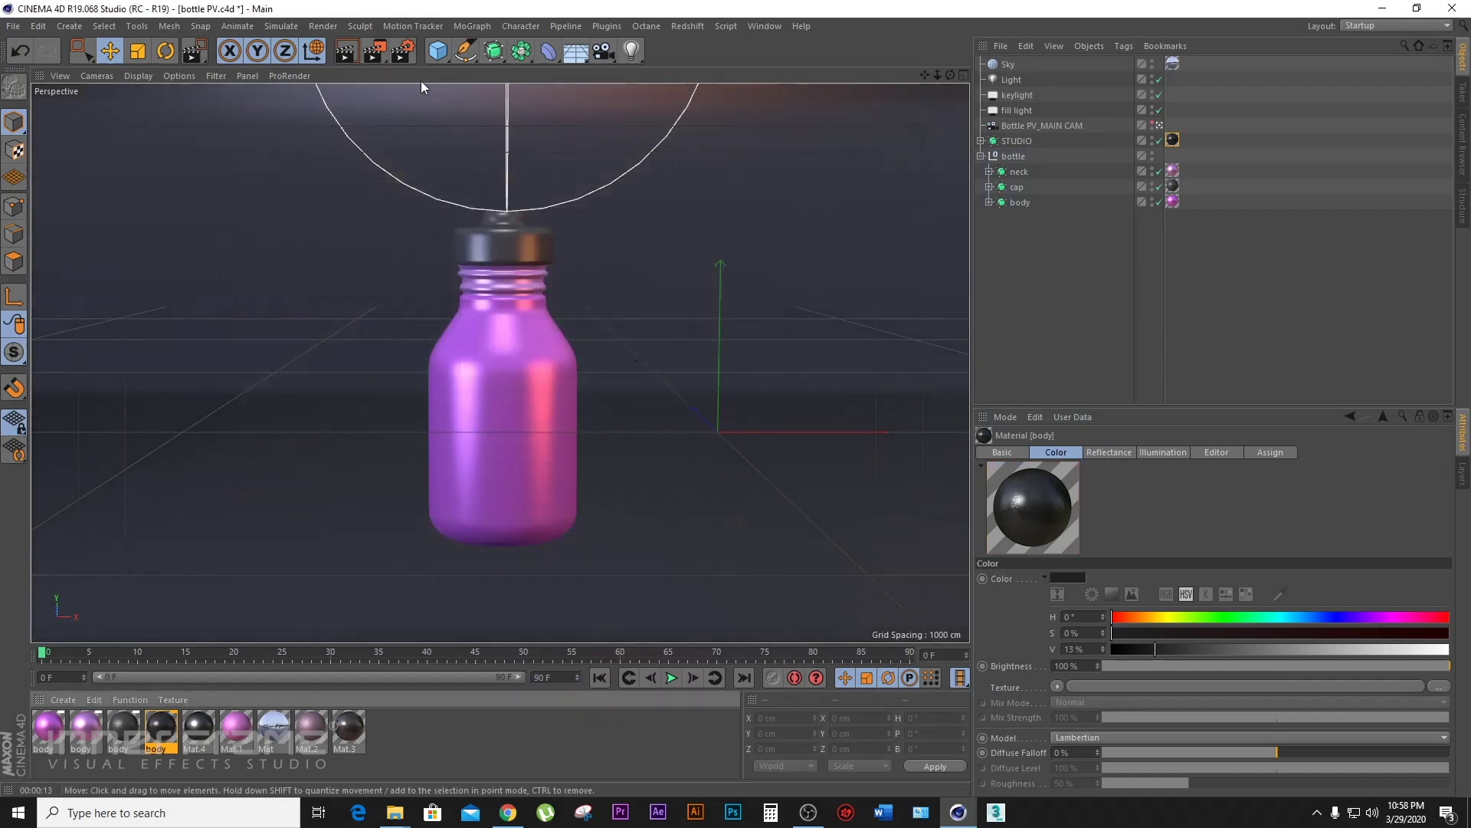
{"action": "left_click", "coordinate": [373, 52]}
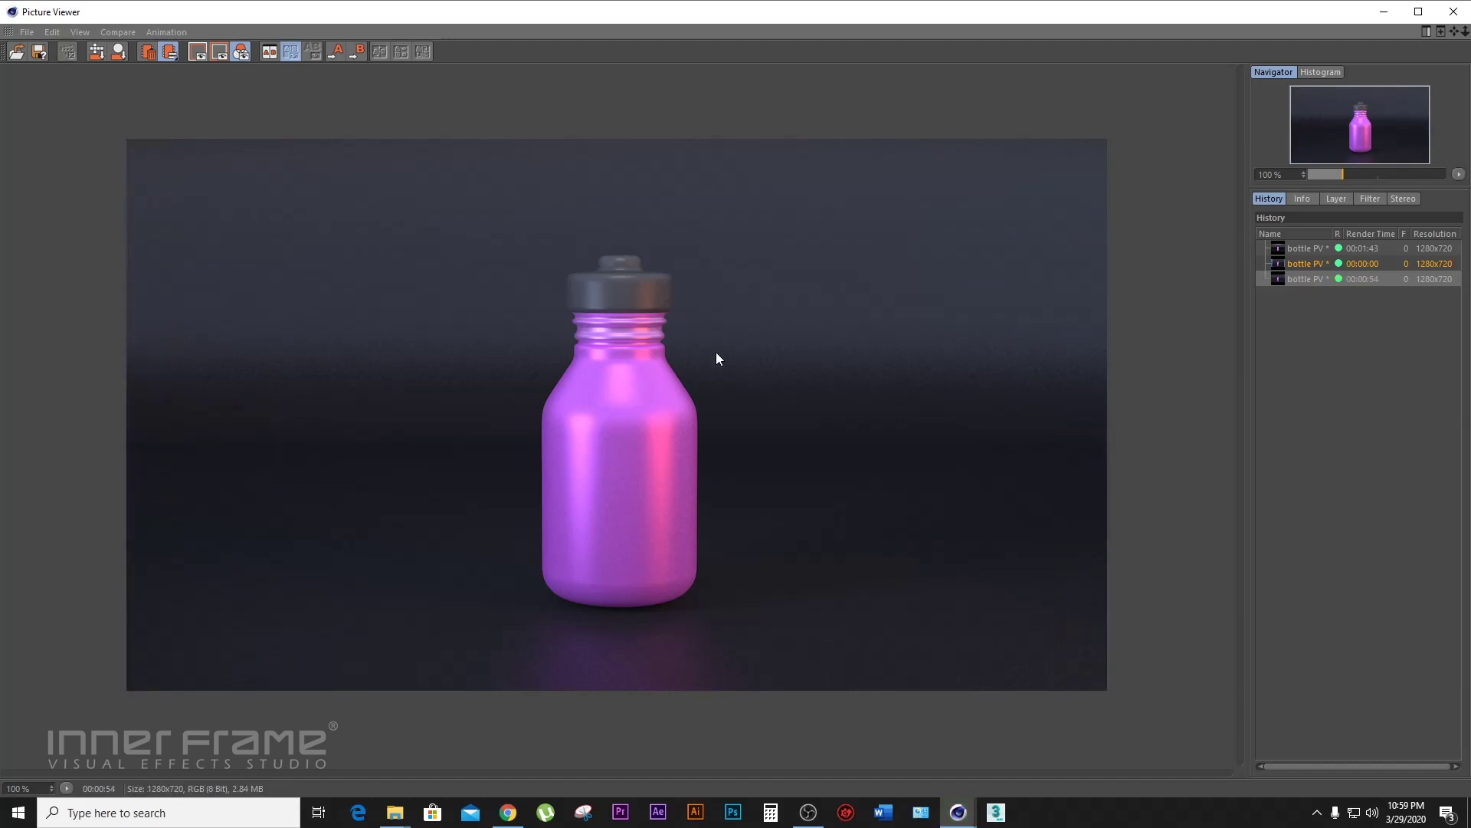
{"action": "left_click", "coordinate": [1455, 12]}
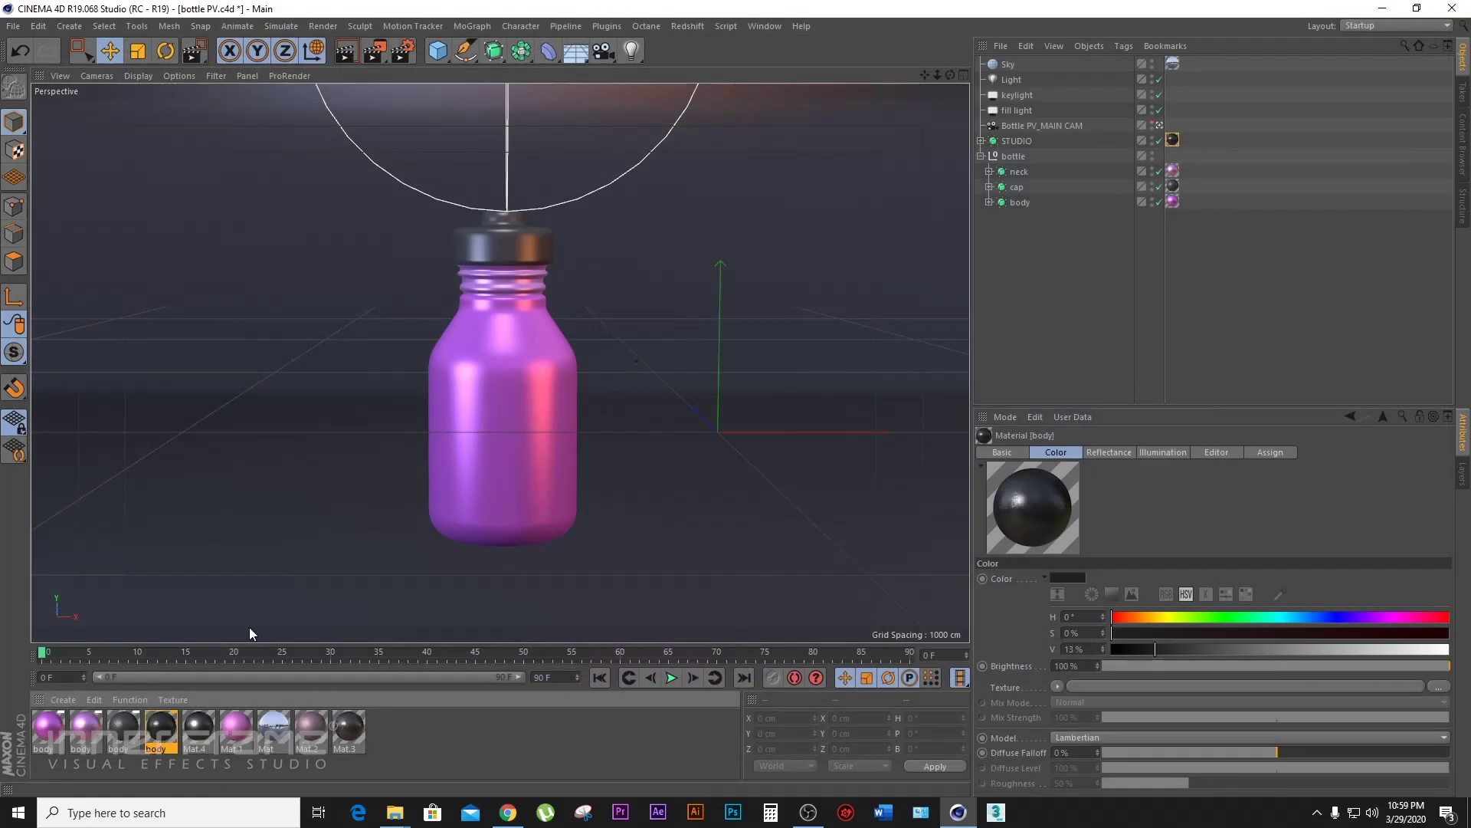
- Reduce the Layer 1 roughness of the cap's material to 21%
{"action": "left_click", "coordinate": [506, 244]}
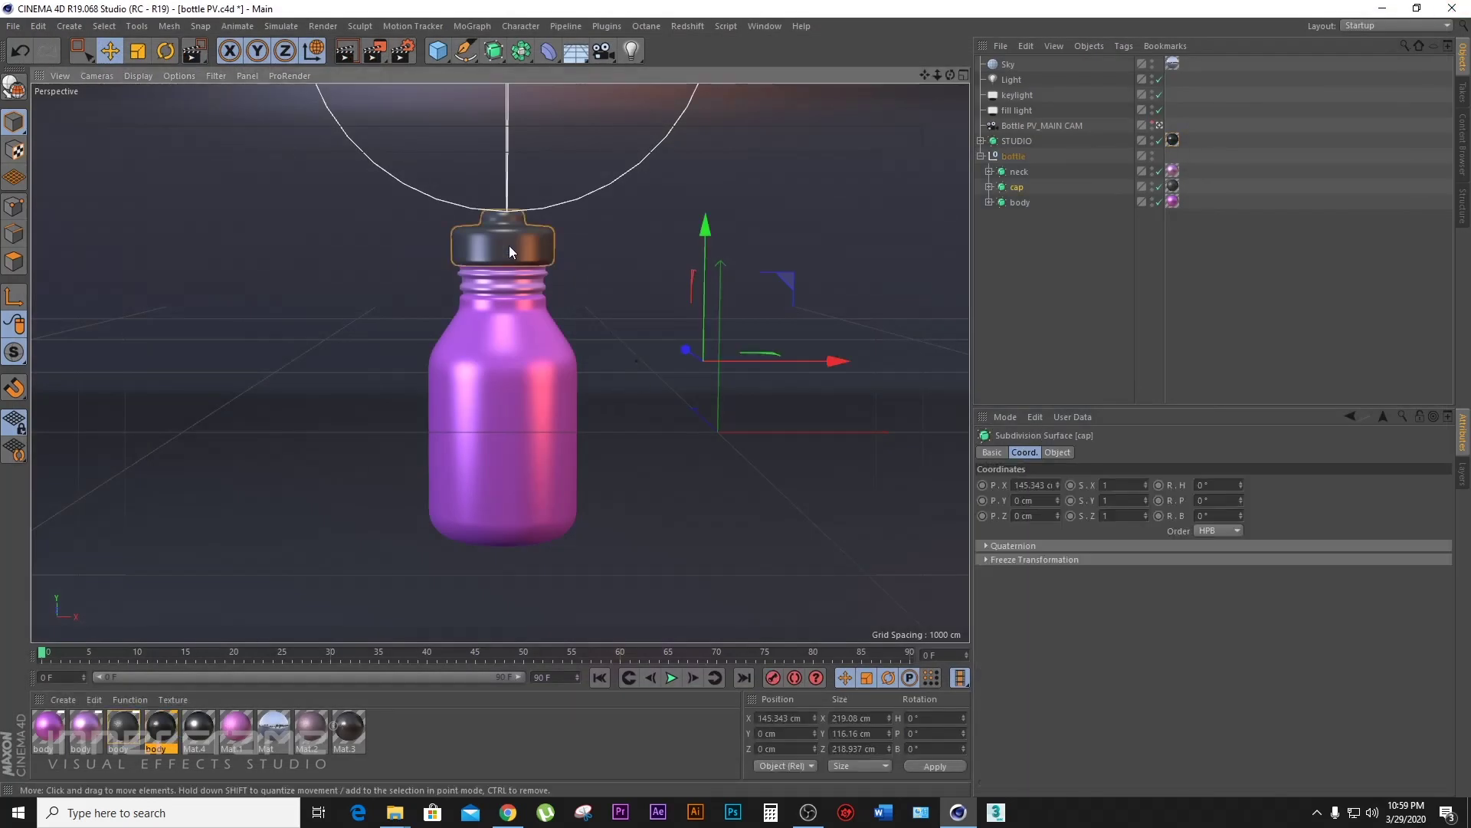
{"action": "left_click", "coordinate": [1172, 187]}
{"action": "left_click", "coordinate": [122, 732]}
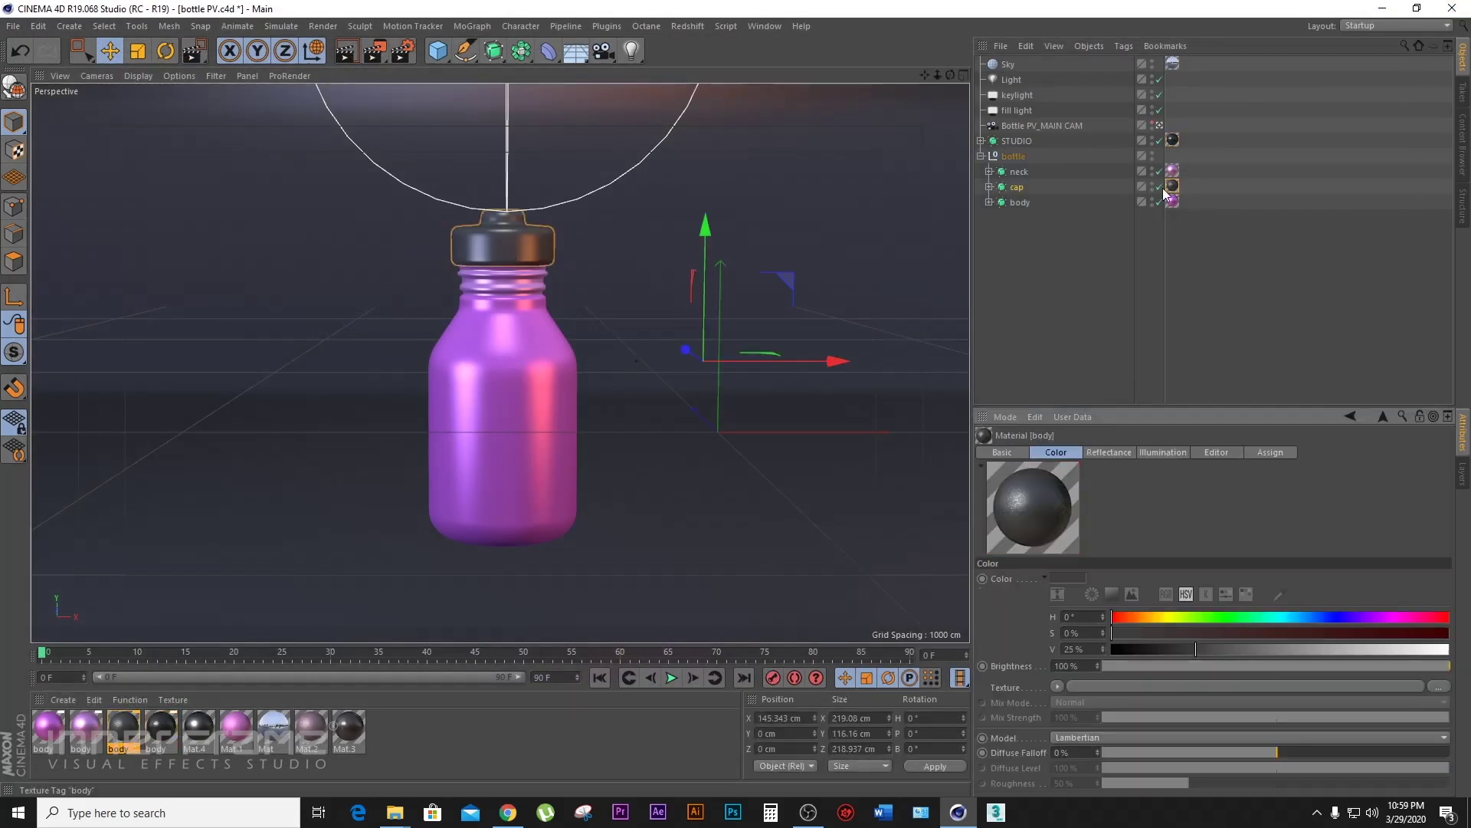
{"action": "double_click", "coordinate": [121, 735]}
{"action": "left_click_drag", "start_coordinate": [595, 416], "coordinate": [540, 417]}
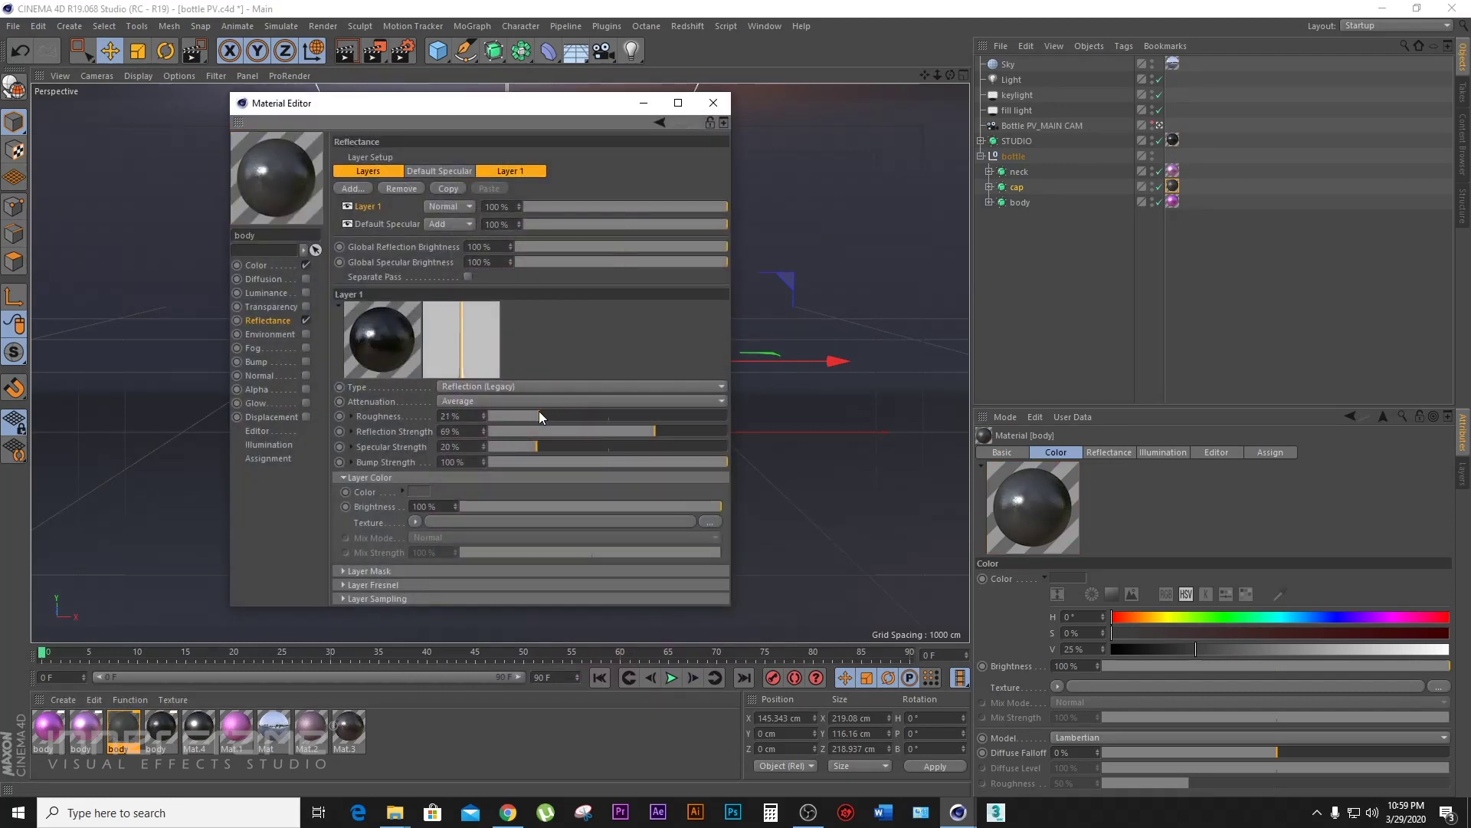
{"action": "left_click", "coordinate": [714, 104]}
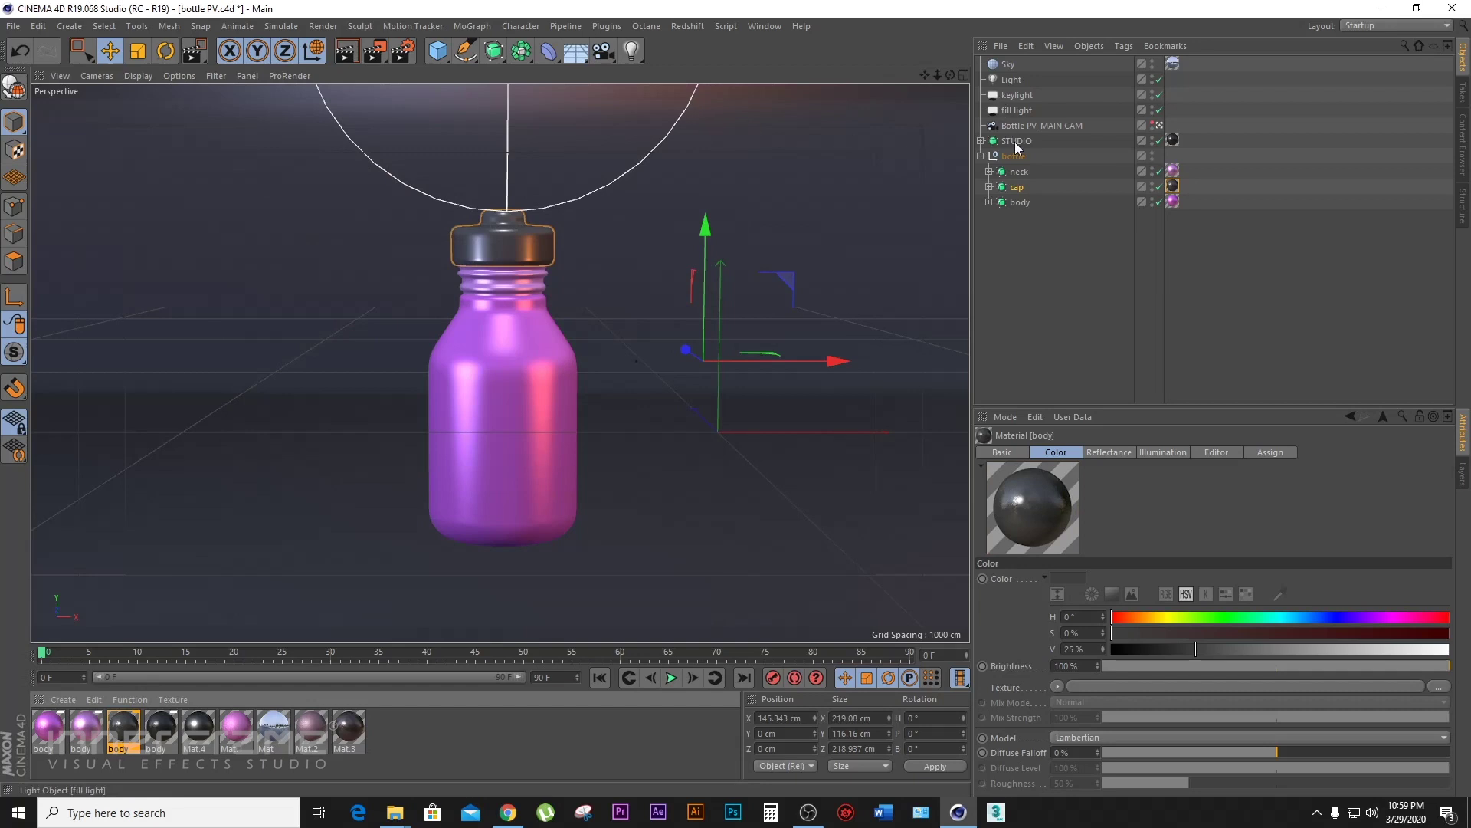
- Tint the Light object blue by setting its color temperature to 10000 K and its RGB red value to 109
{"action": "left_click", "coordinate": [1012, 80]}
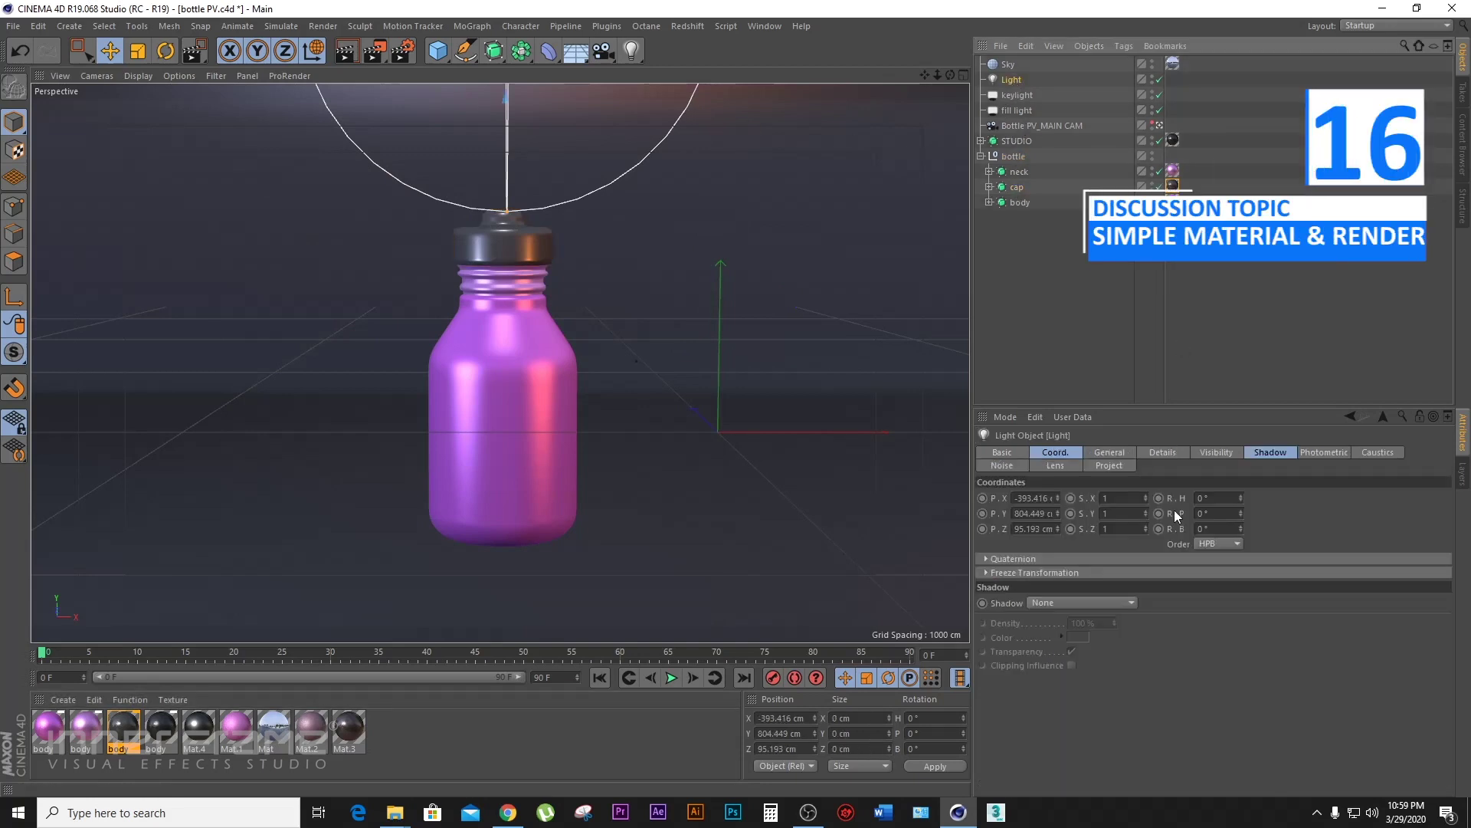
{"action": "left_click", "coordinate": [1163, 452]}
{"action": "left_click", "coordinate": [1111, 453]}
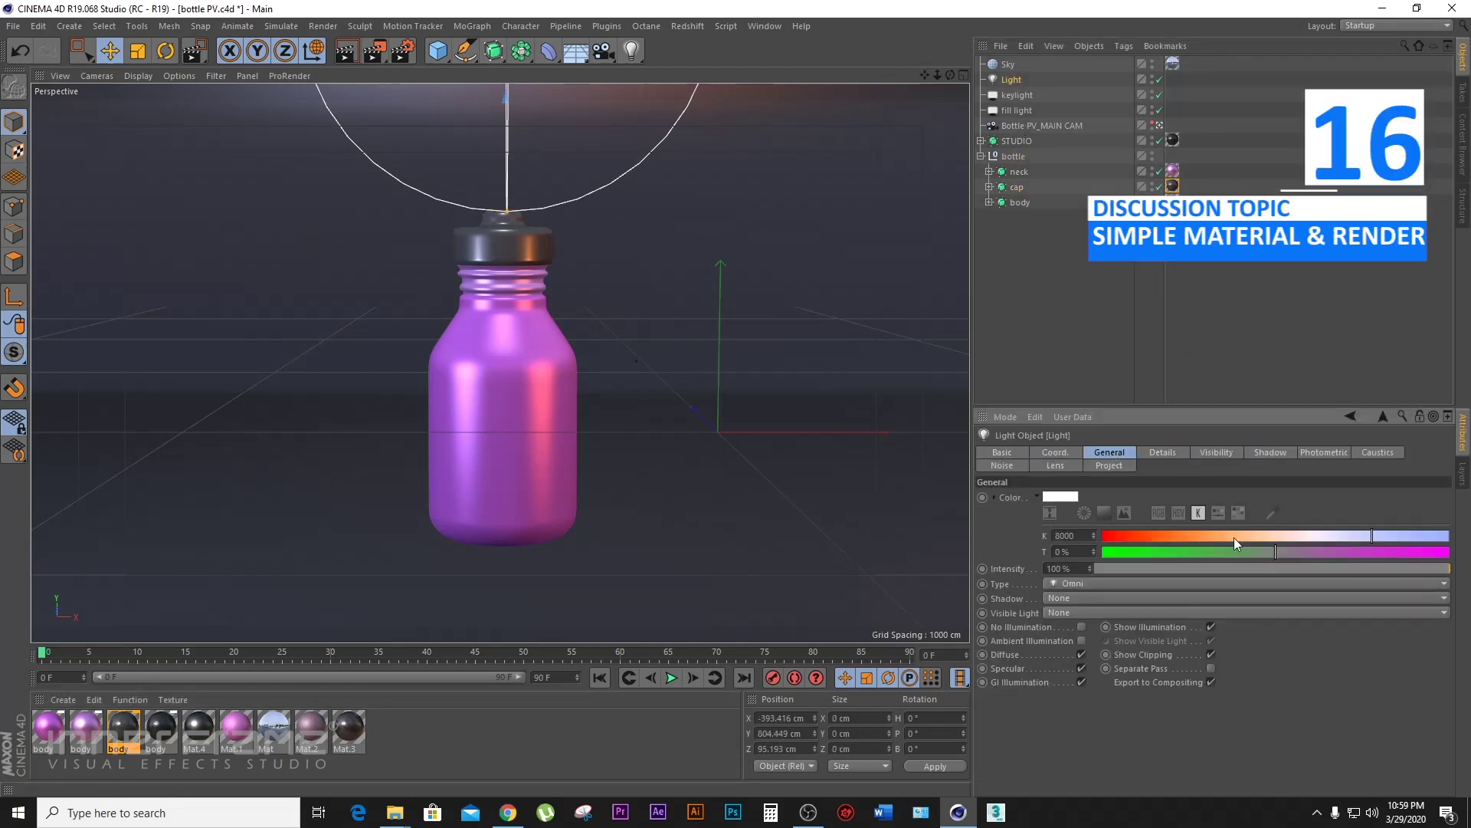
{"action": "left_click_drag", "start_coordinate": [1403, 532], "coordinate": [1447, 535]}
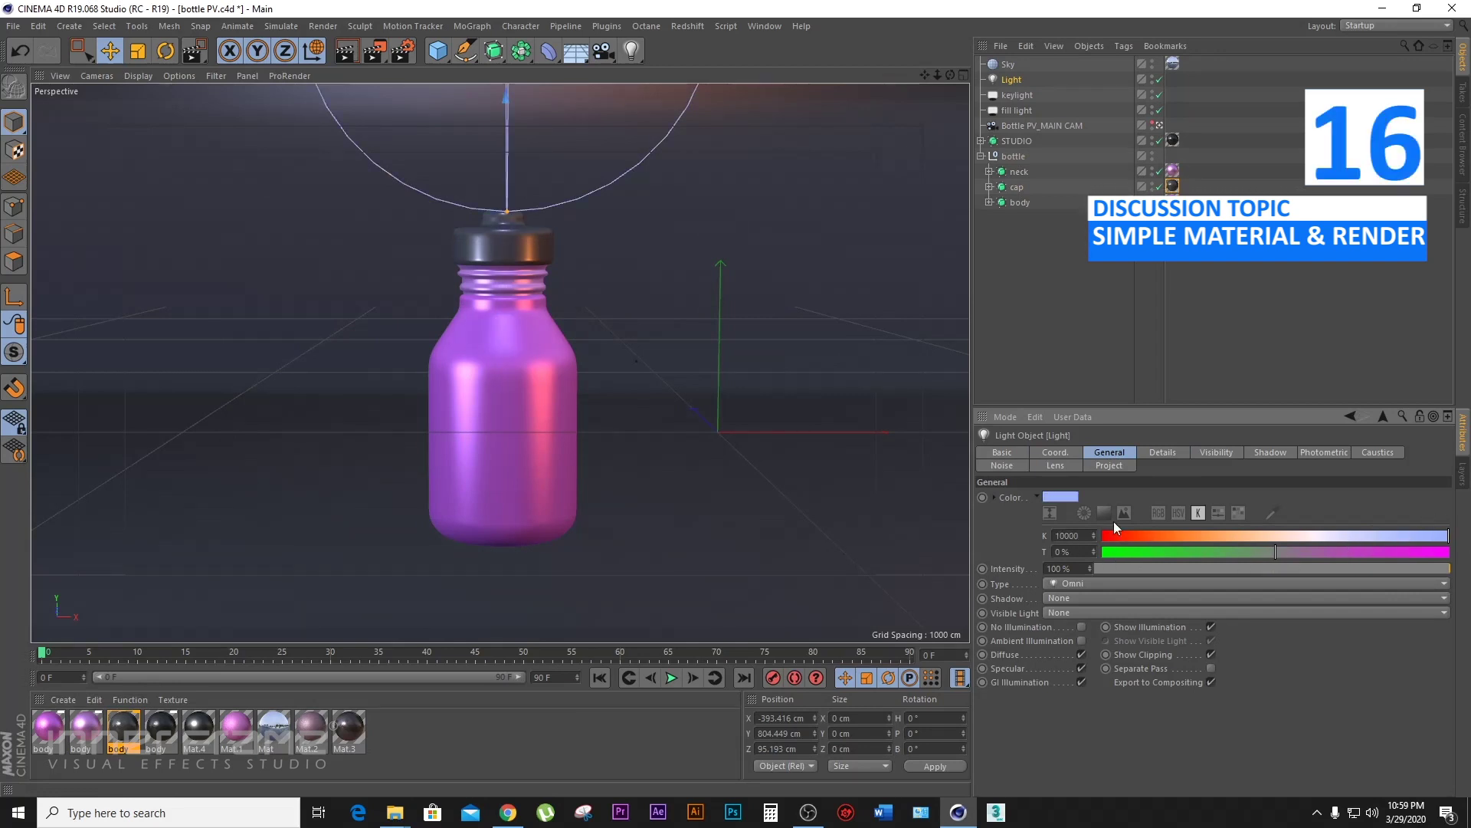
{"action": "left_click", "coordinate": [1159, 512]}
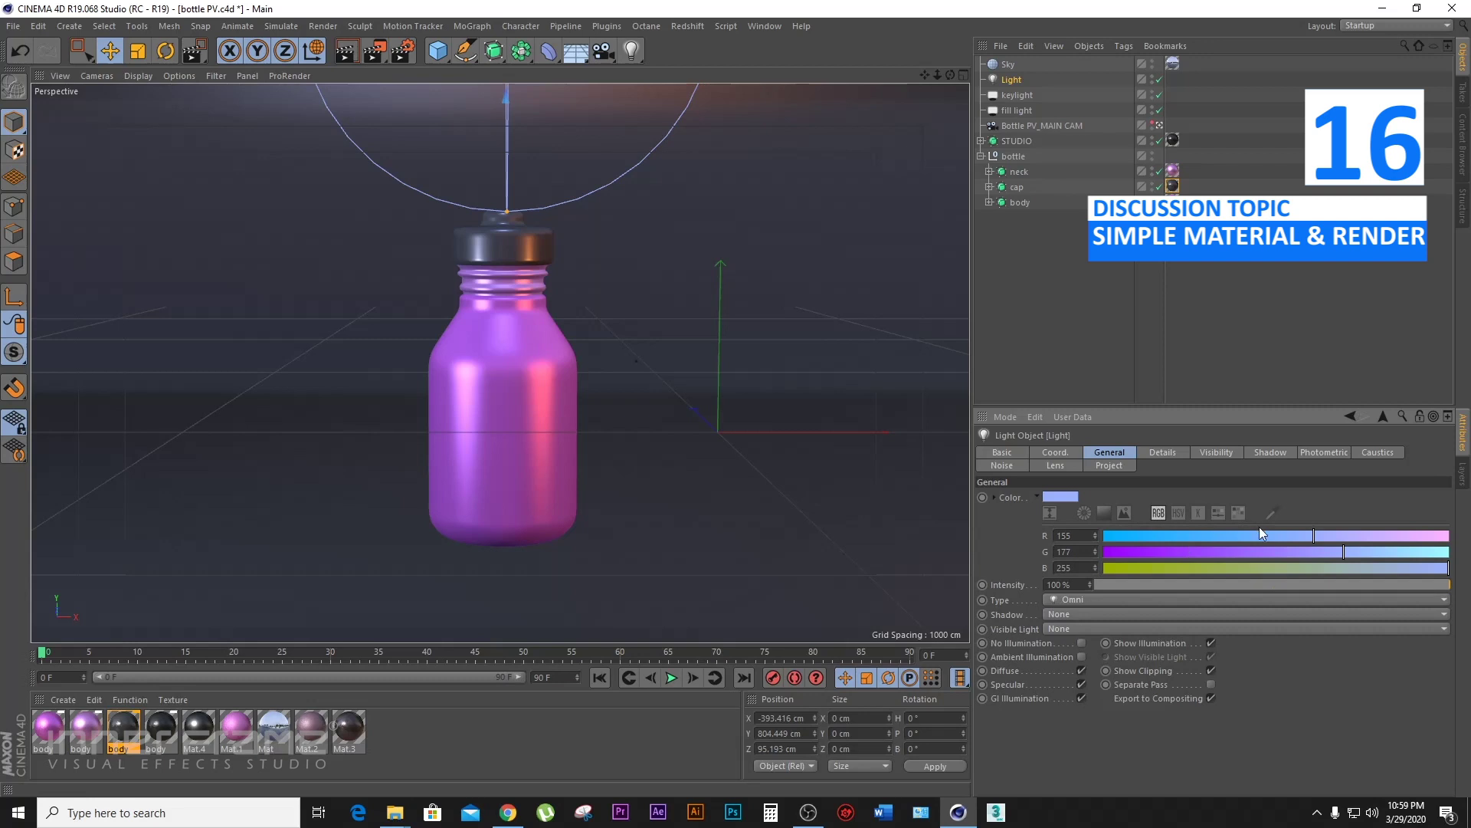
{"action": "left_click_drag", "start_coordinate": [1244, 534], "coordinate": [1251, 535]}
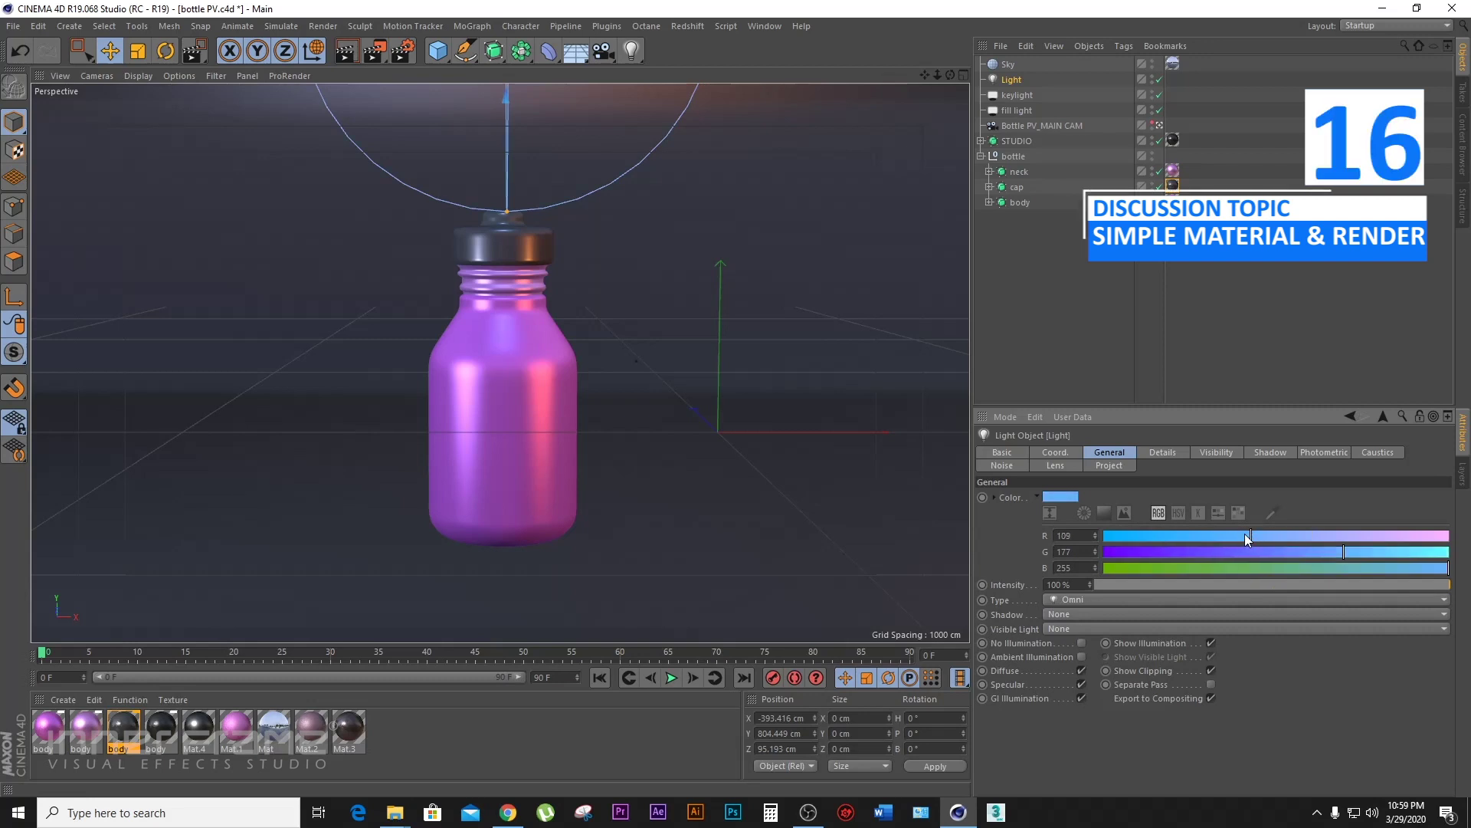
- Preview the cap and neck with a region render, and start a full render in the Picture Viewer
{"action": "left_click_drag", "start_coordinate": [375, 50], "coordinate": [604, 317]}
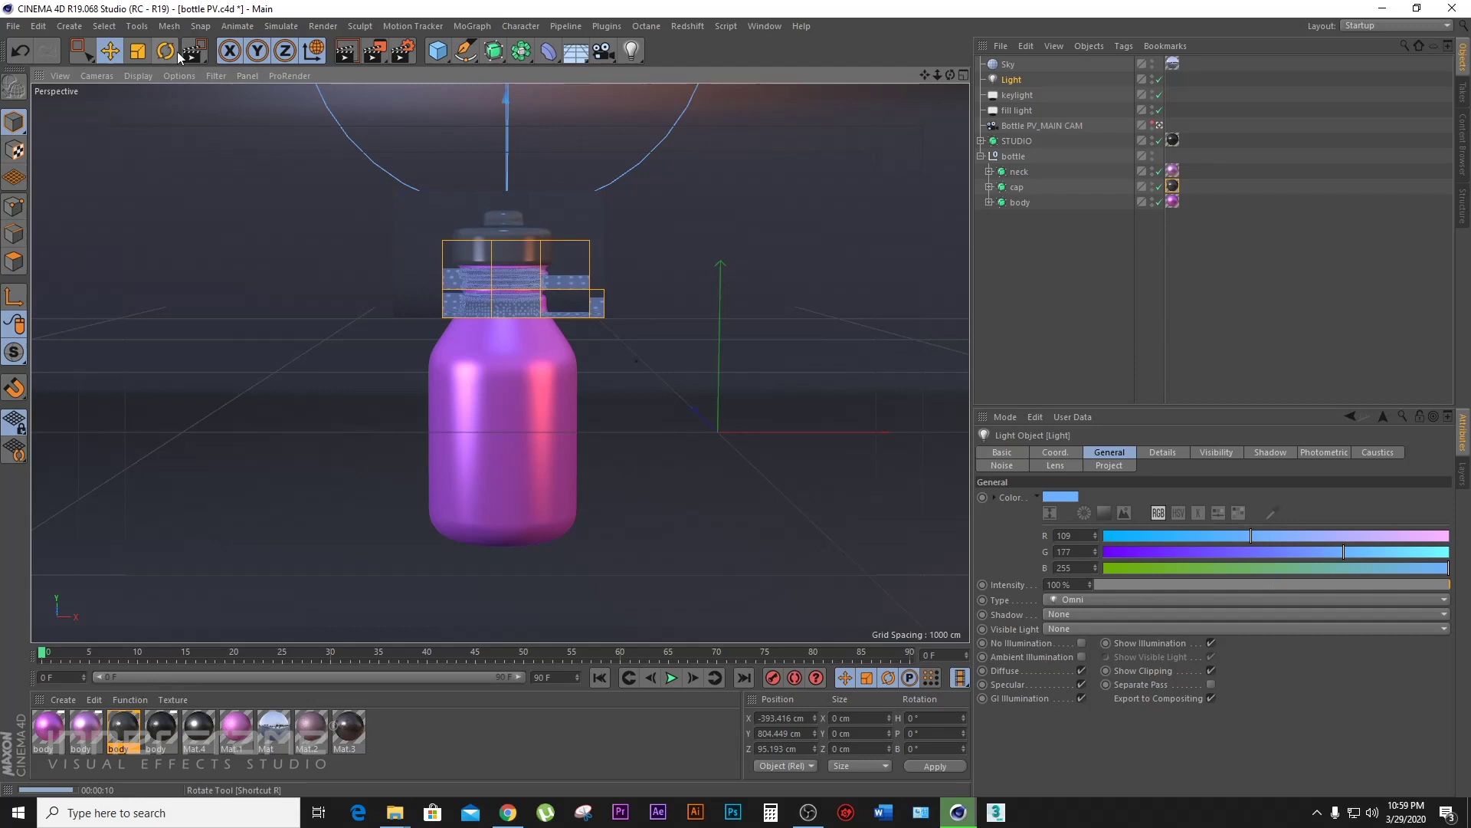
{"action": "left_click", "coordinate": [1013, 260]}
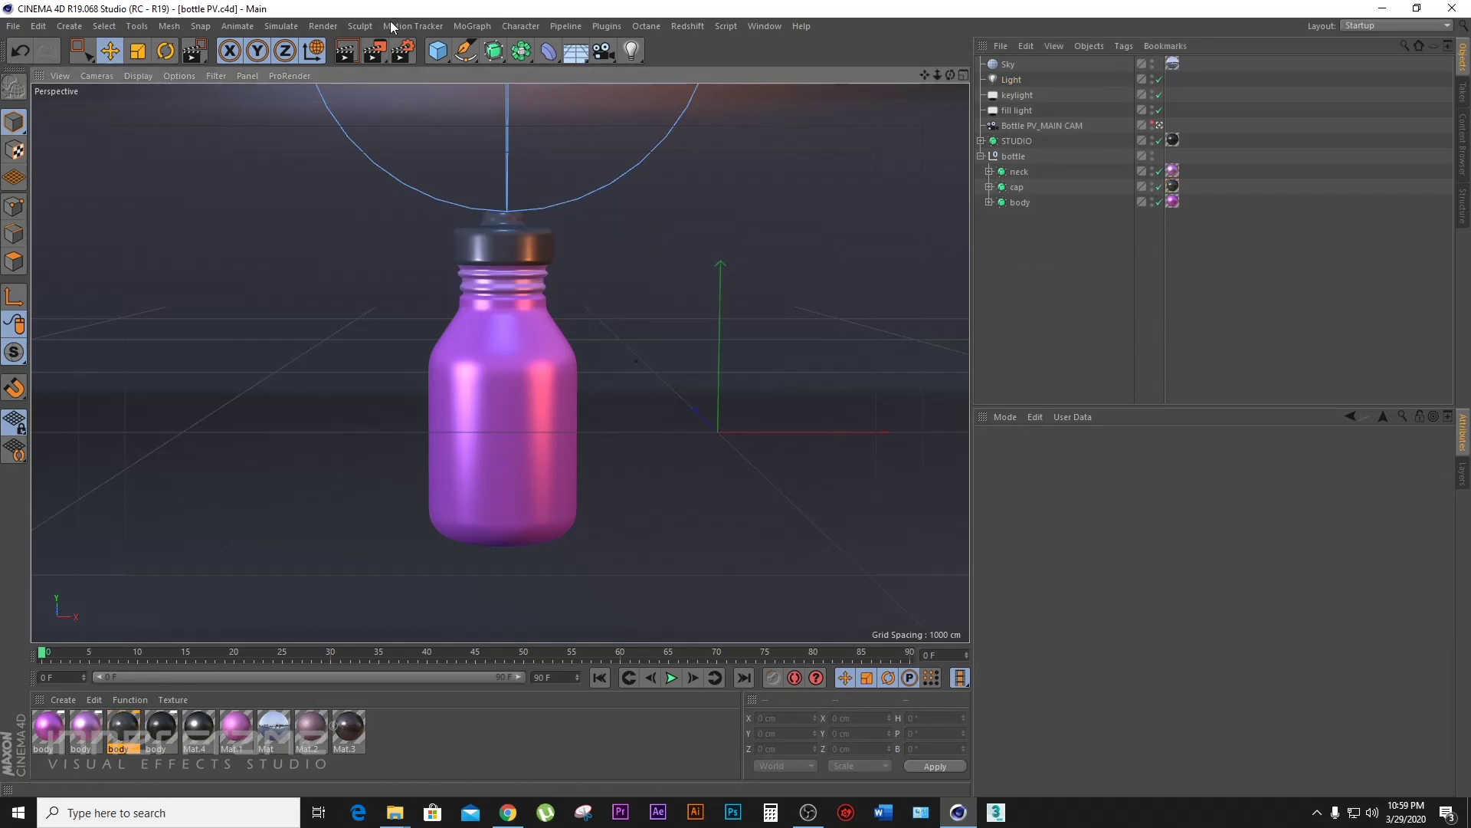
{"action": "left_click", "coordinate": [376, 52]}
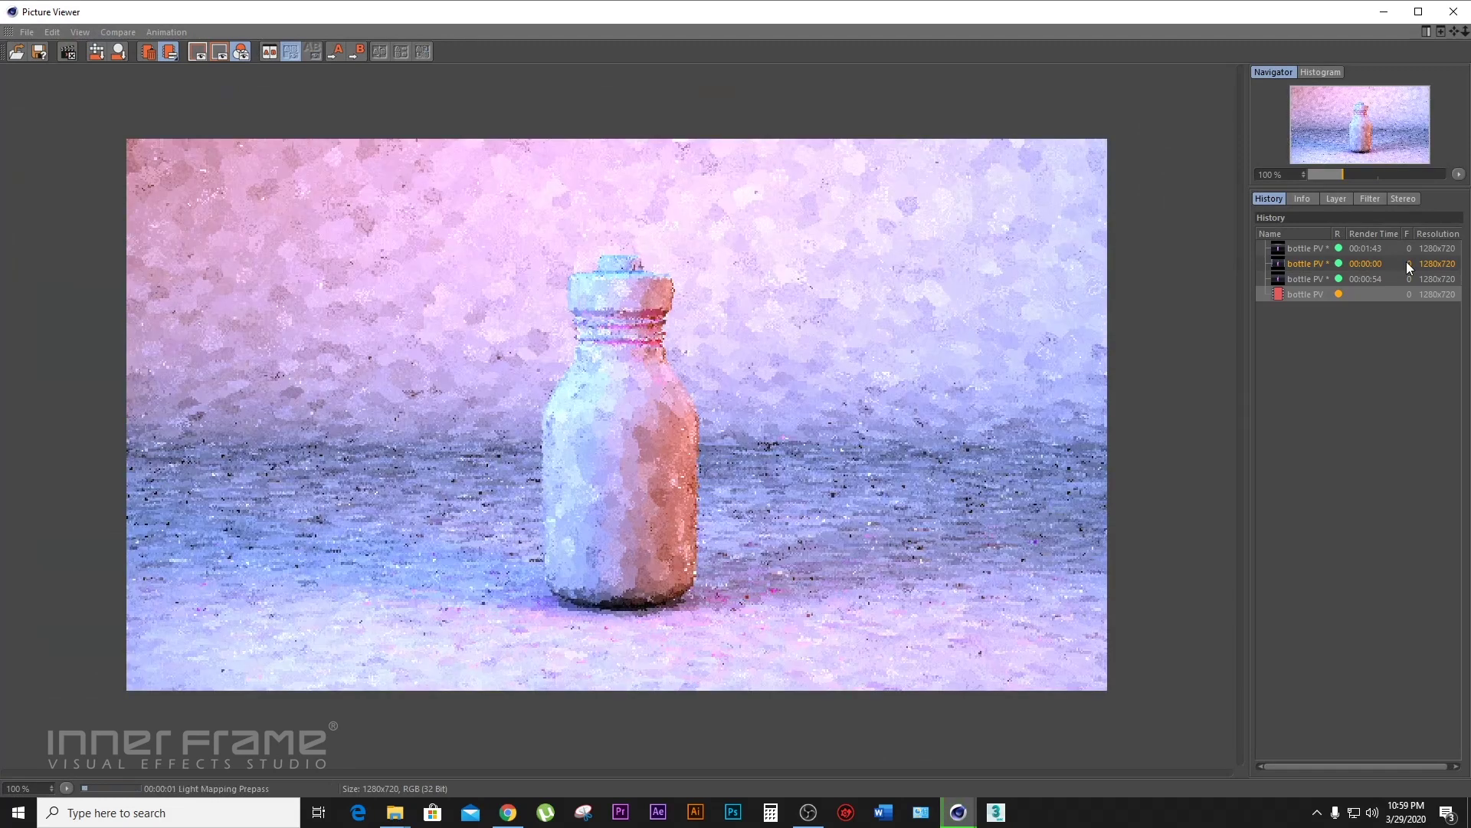
- Compare the new render in progress with the earlier renders in the history, checking the cap, neck and background
{"action": "left_click", "coordinate": [1307, 247]}
{"action": "left_click", "coordinate": [1307, 262]}
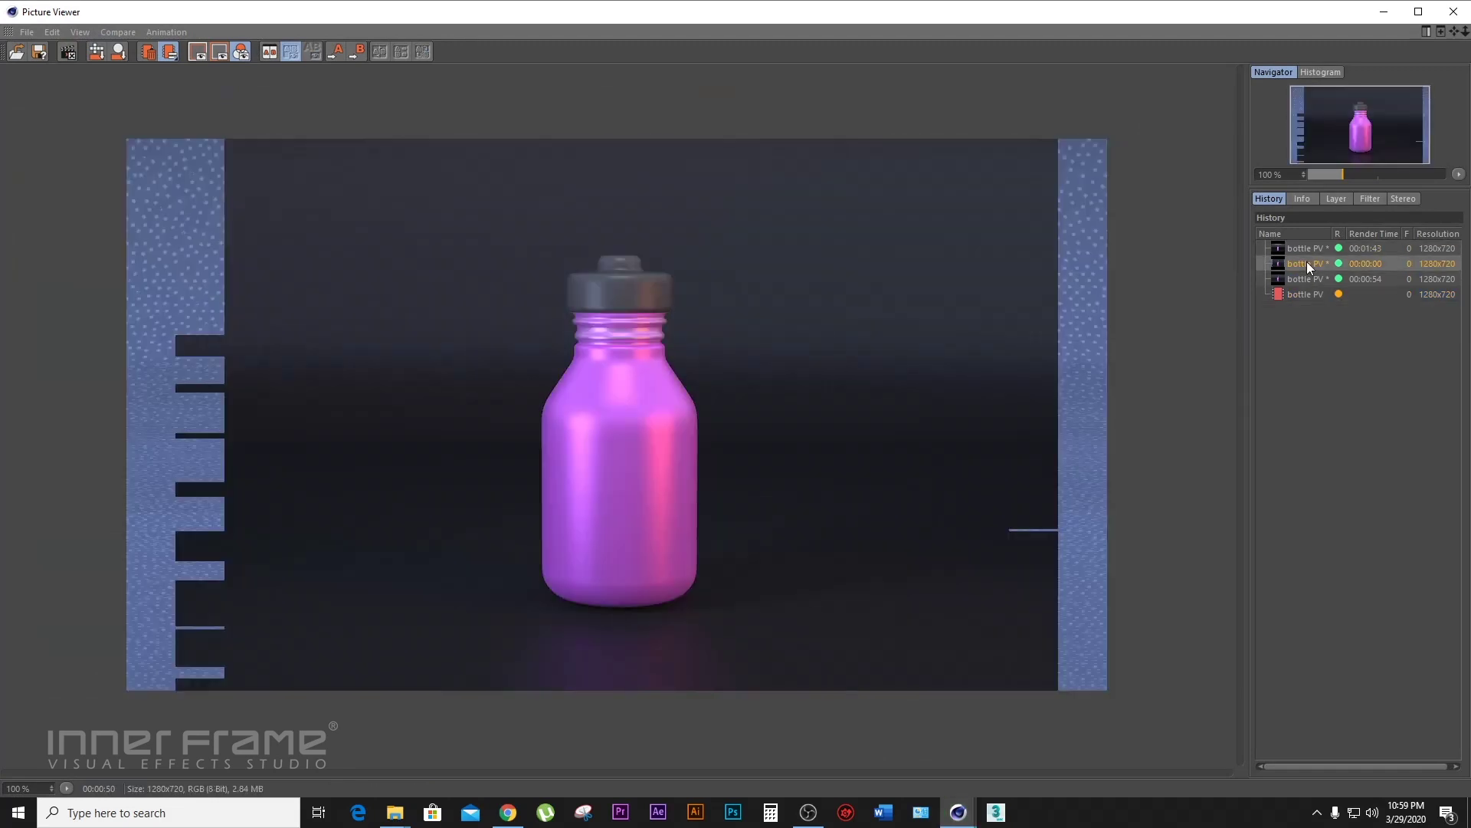
{"action": "left_click", "coordinate": [1307, 249]}
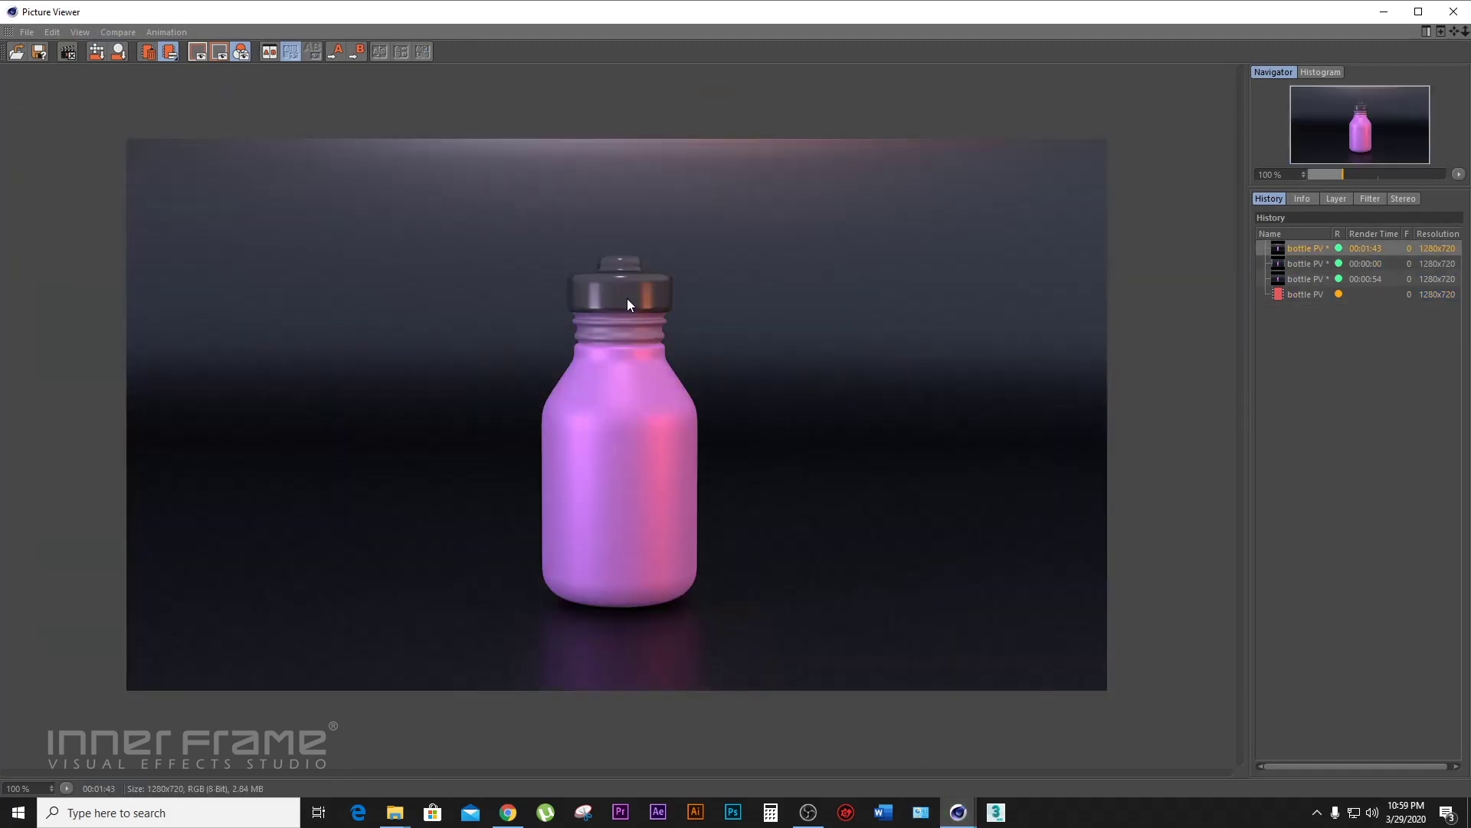
{"action": "left_click", "coordinate": [1302, 265]}
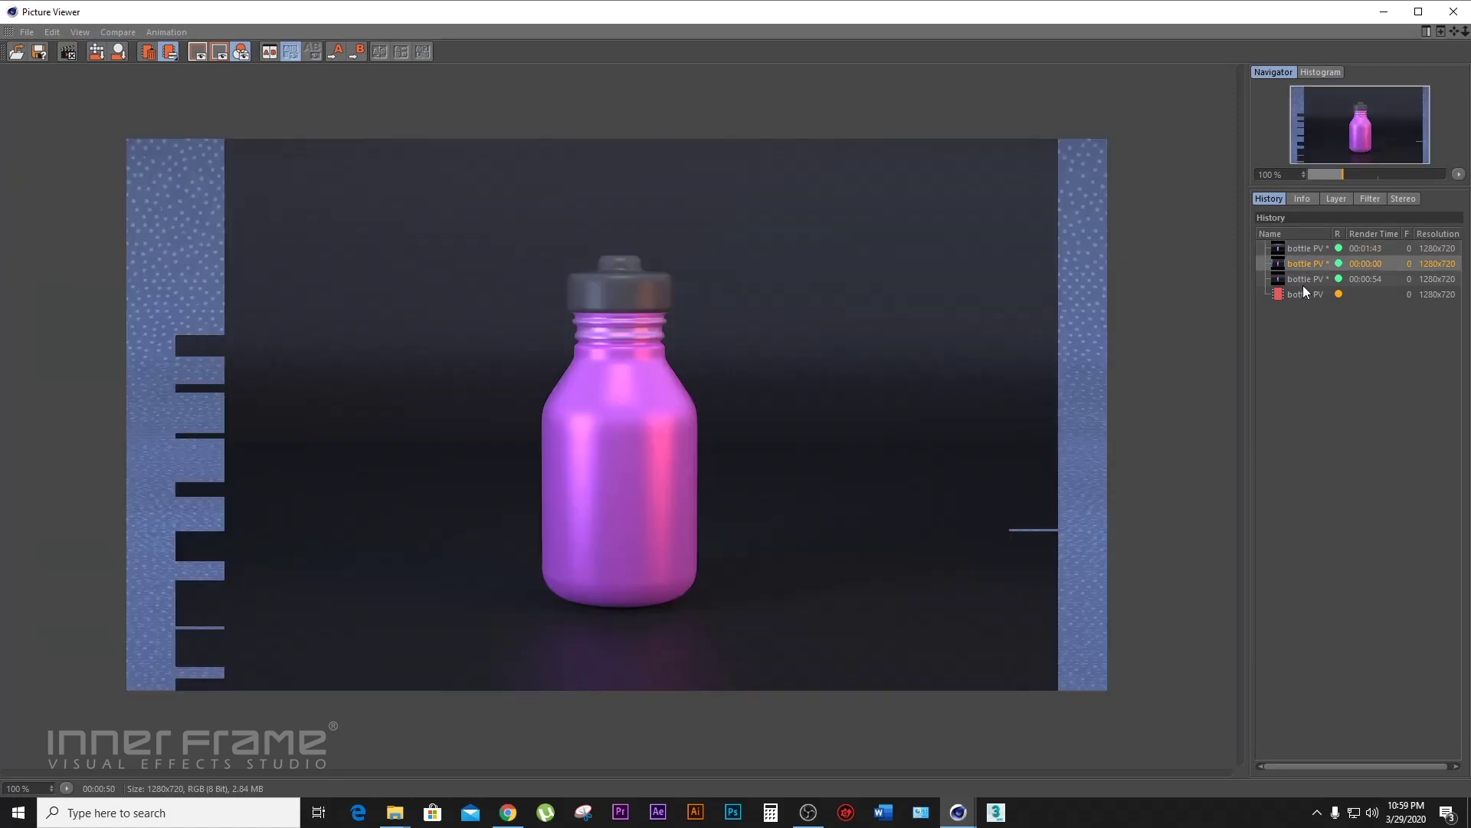
{"action": "left_click", "coordinate": [1303, 282]}
{"action": "left_click", "coordinate": [1294, 296]}
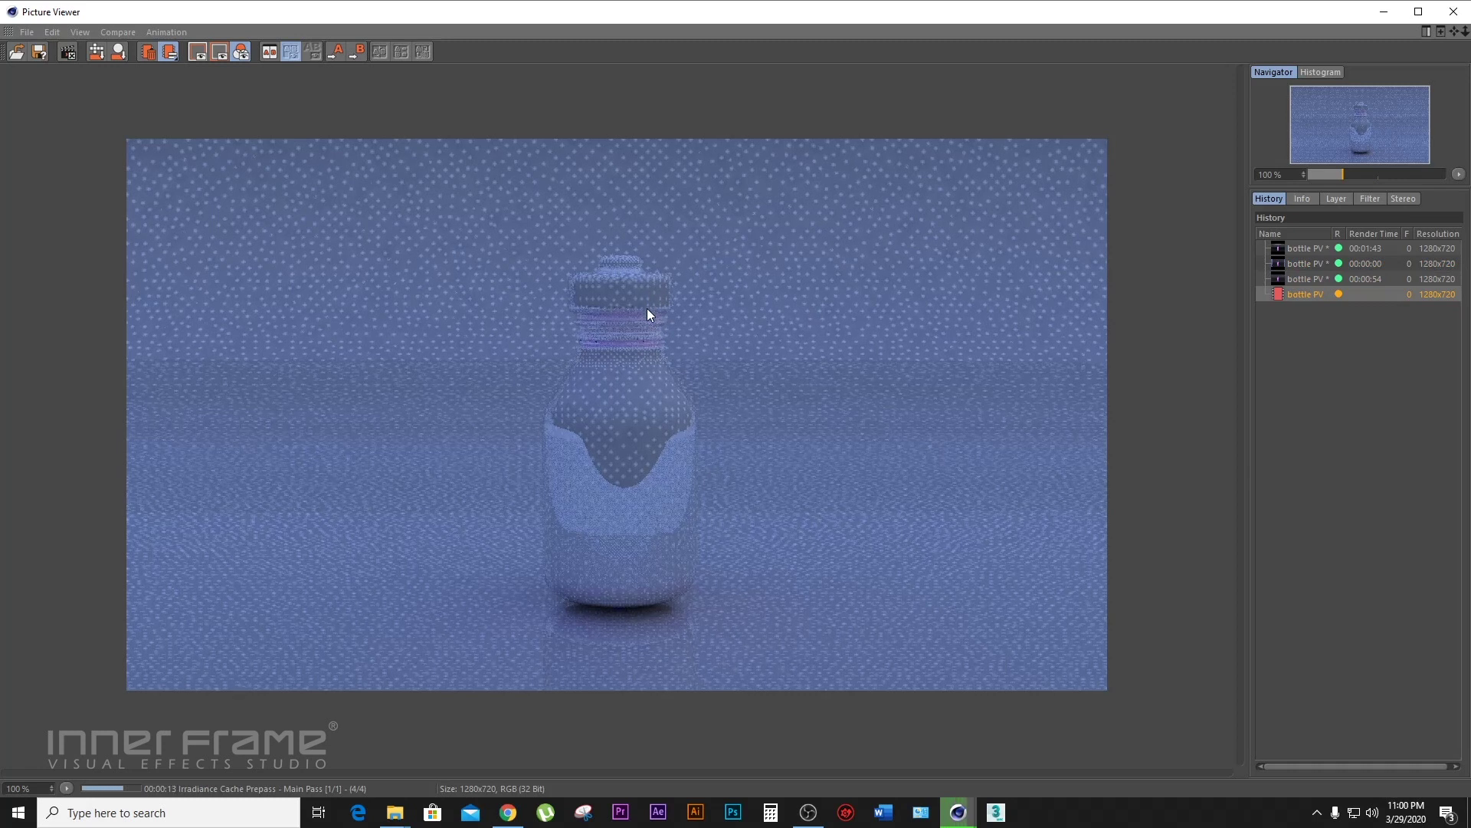
{"action": "left_click", "coordinate": [1294, 264]}
{"action": "left_click", "coordinate": [1304, 249]}
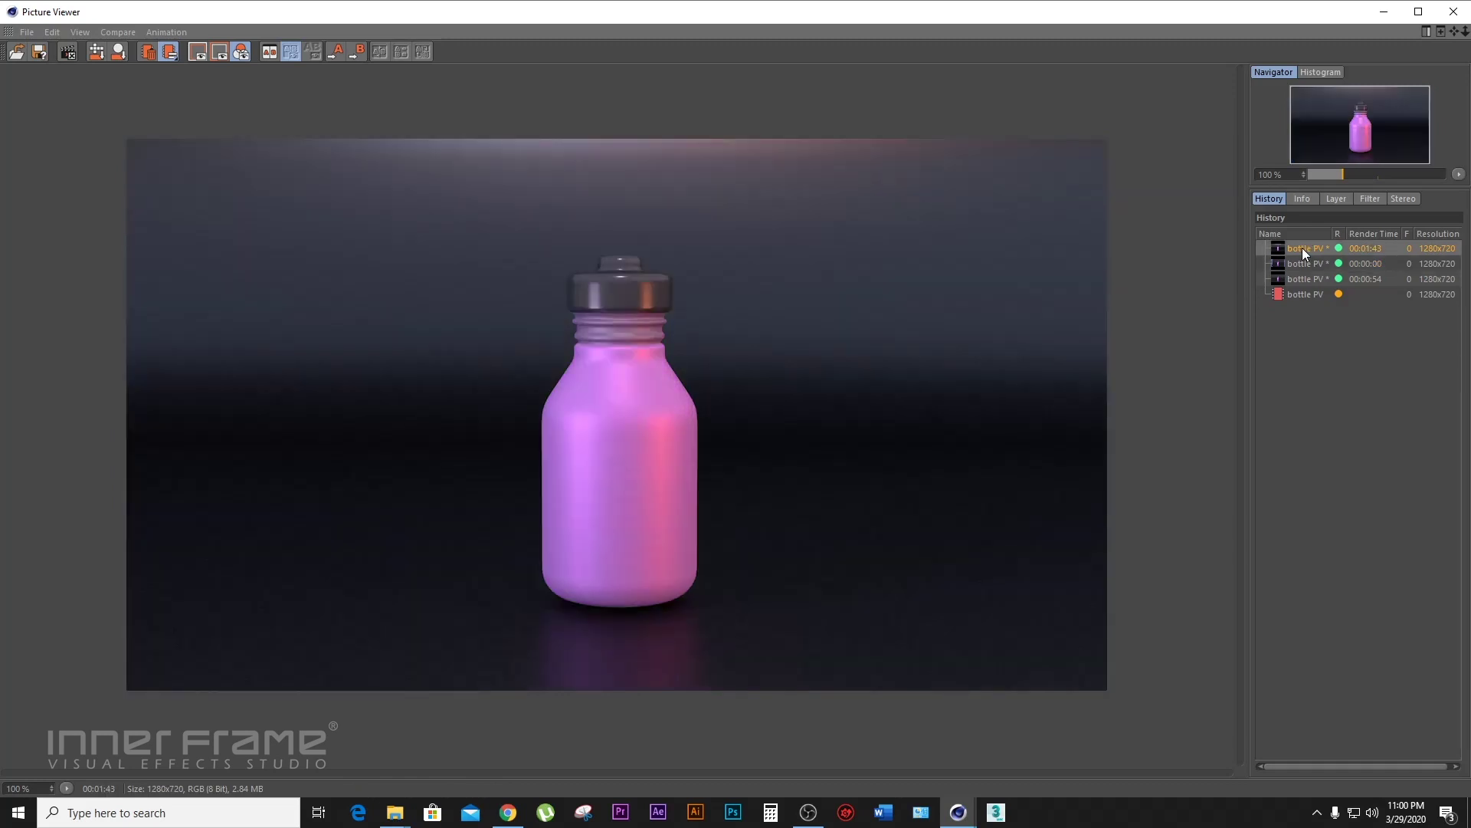
{"action": "left_click", "coordinate": [1312, 293]}
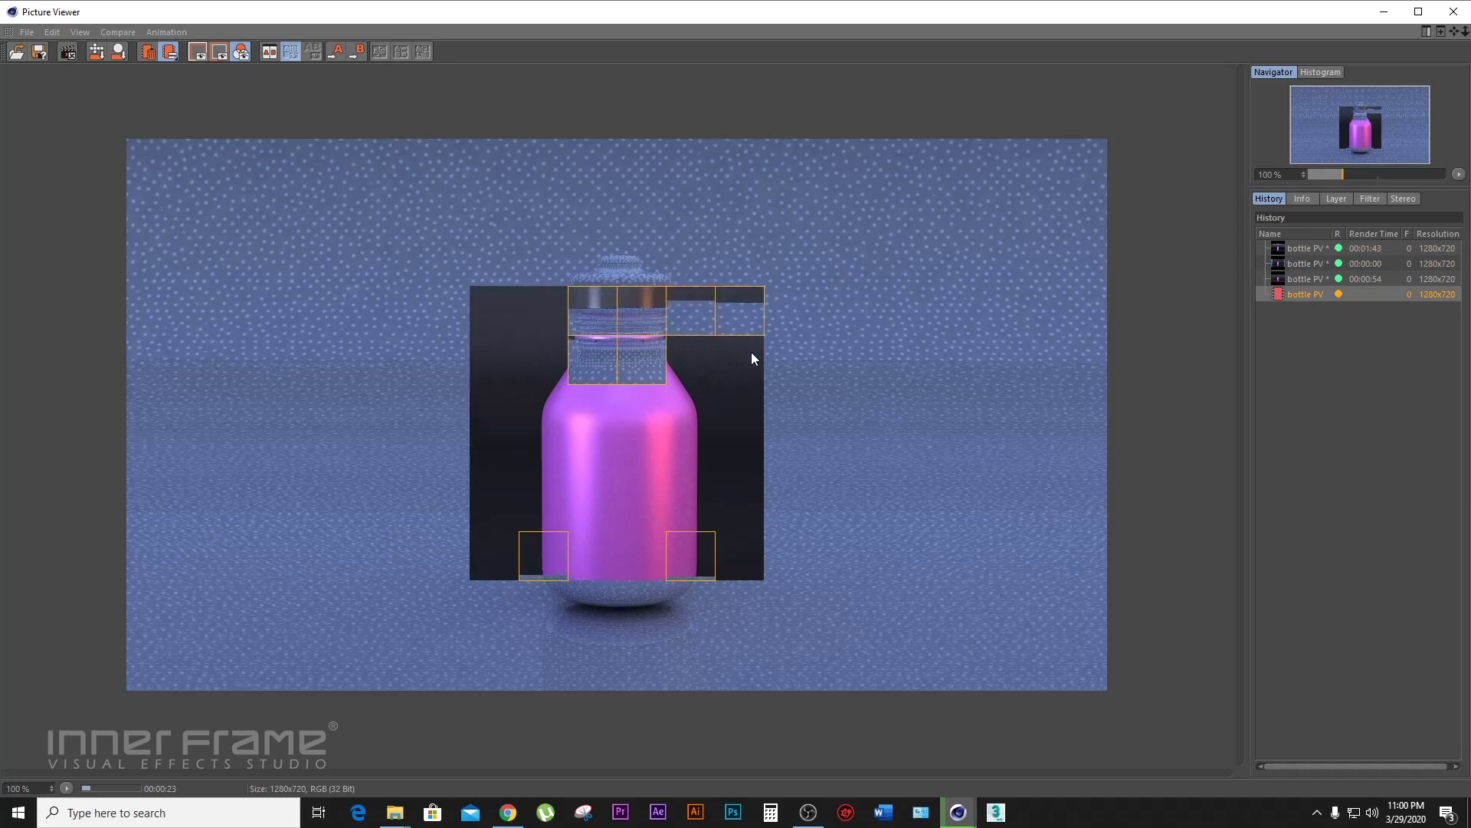
{"action": "left_click", "coordinate": [1312, 280]}
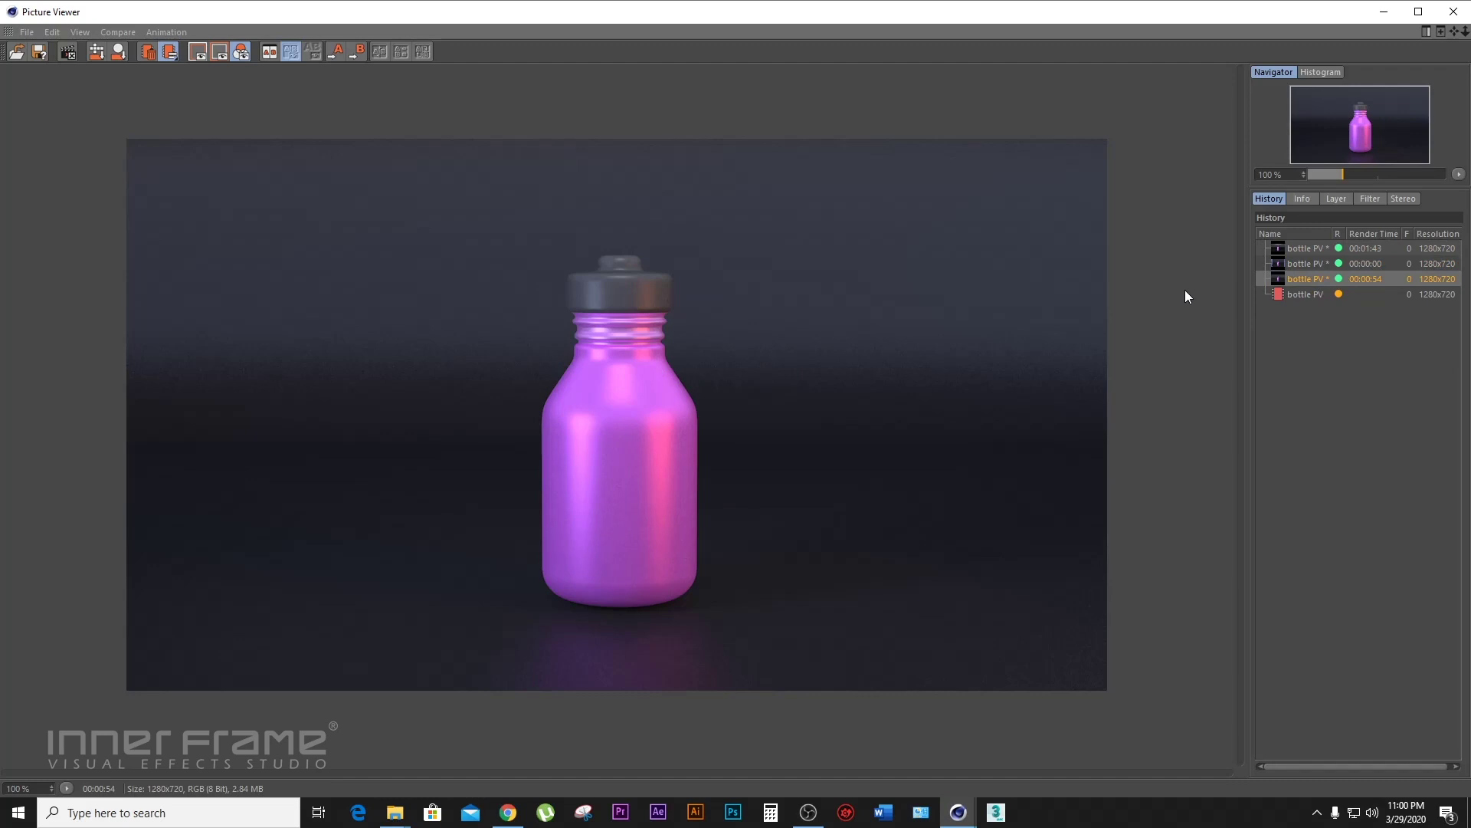
{"action": "left_click", "coordinate": [1315, 293]}
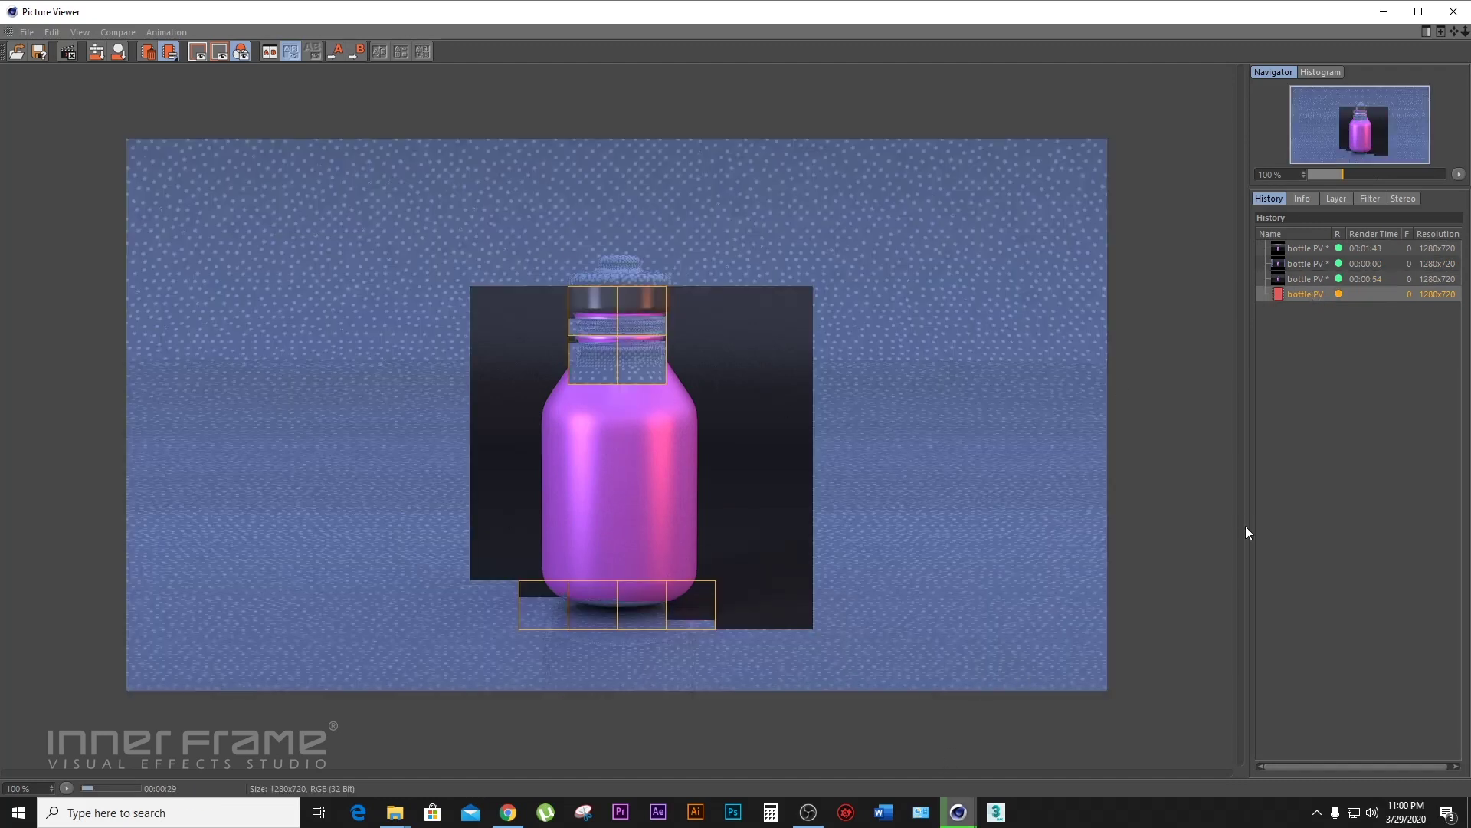